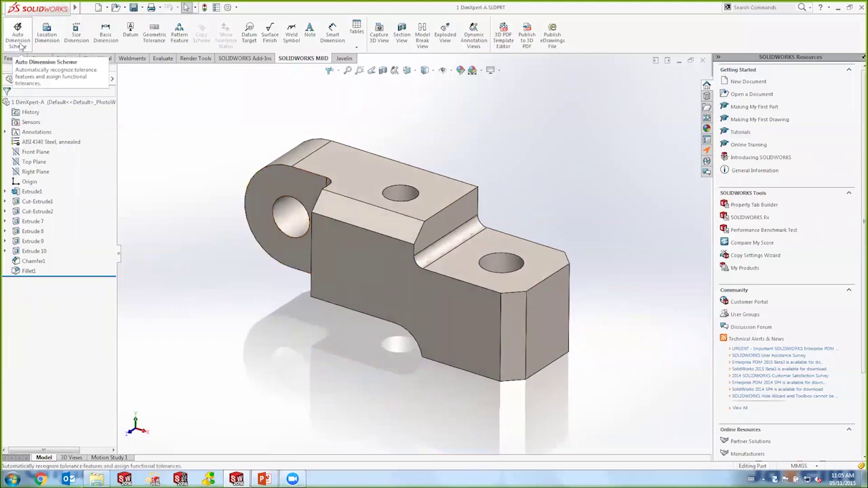
Step: Create a geometric Auto Dimension Scheme with the upper top face, the vertical step face and the long side face as primary, secondary and tertiary datums
click(23, 45)
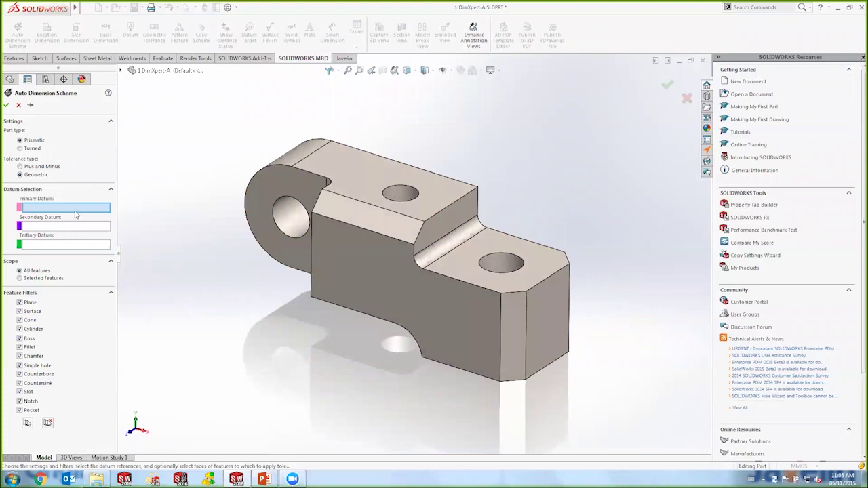
click(368, 199)
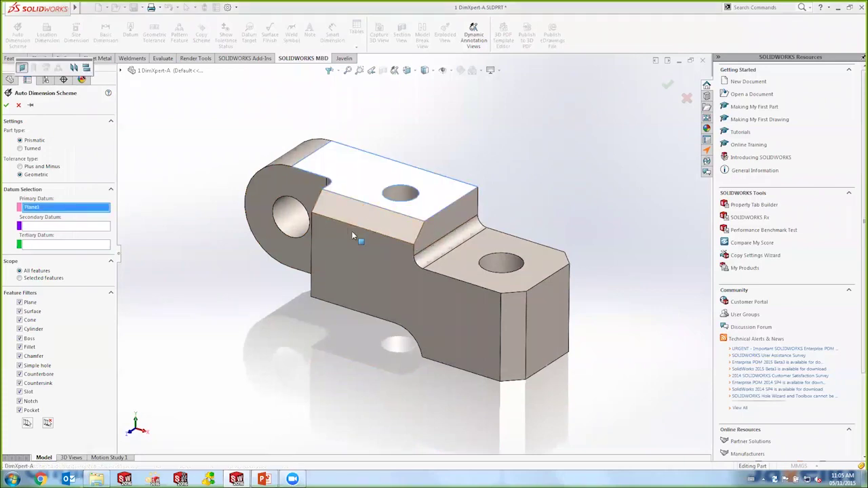
click(441, 228)
right_click(378, 261)
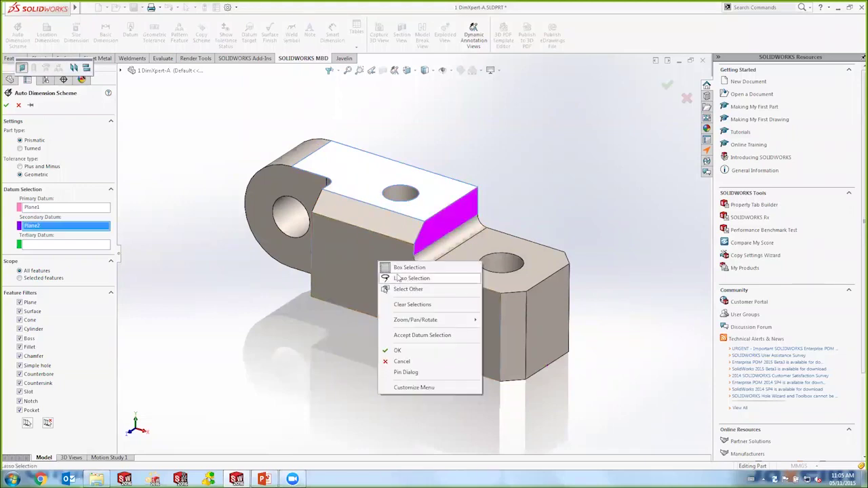
click(75, 245)
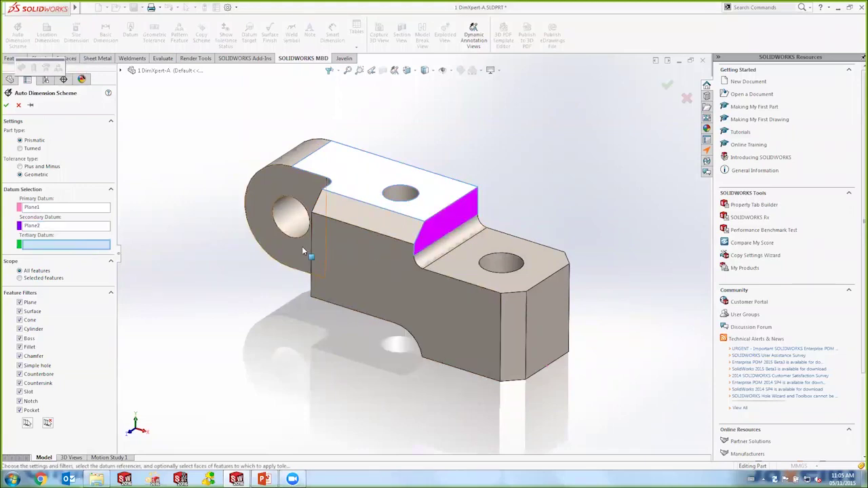
click(315, 251)
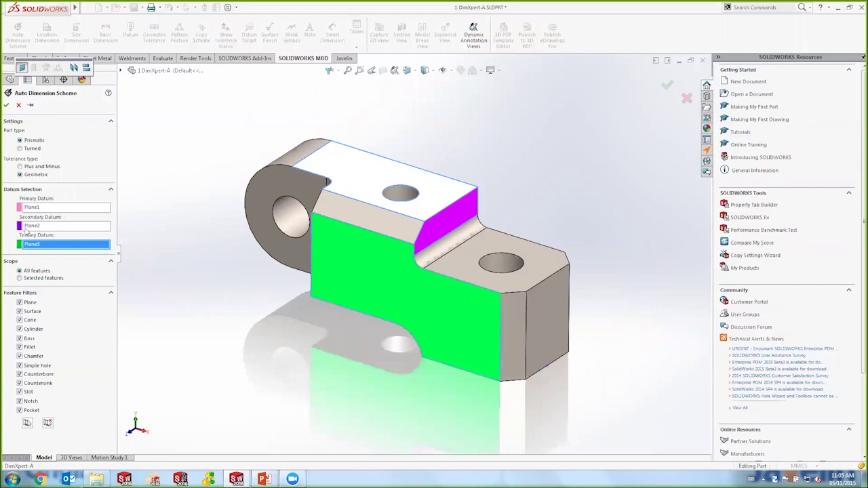
click(6, 105)
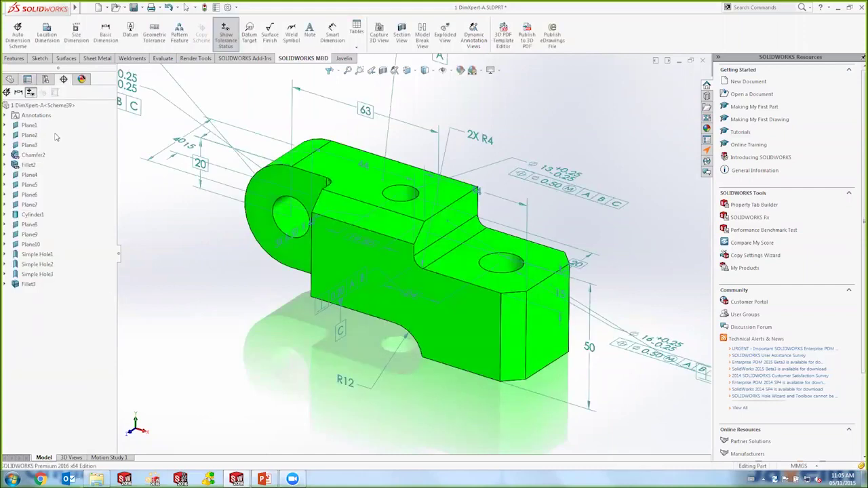
Step: Delete the 44 mm dimension locating the part's far end face, and toggle the tolerance status colouring off and on
mouse_move(416, 343)
middle_down()
mouse_move(421, 333)
mouse_move(402, 347)
middle_up()
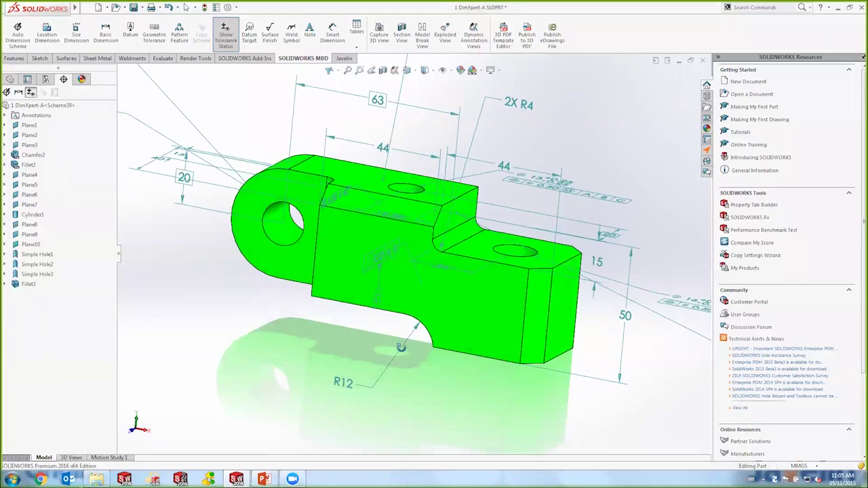
scroll(41, 128, up, 2)
mouse_move(44, 129)
middle_down()
mouse_move(356, 236)
mouse_move(377, 265)
mouse_move(453, 220)
mouse_move(440, 252)
mouse_move(455, 311)
mouse_move(468, 304)
middle_up()
click(30, 93)
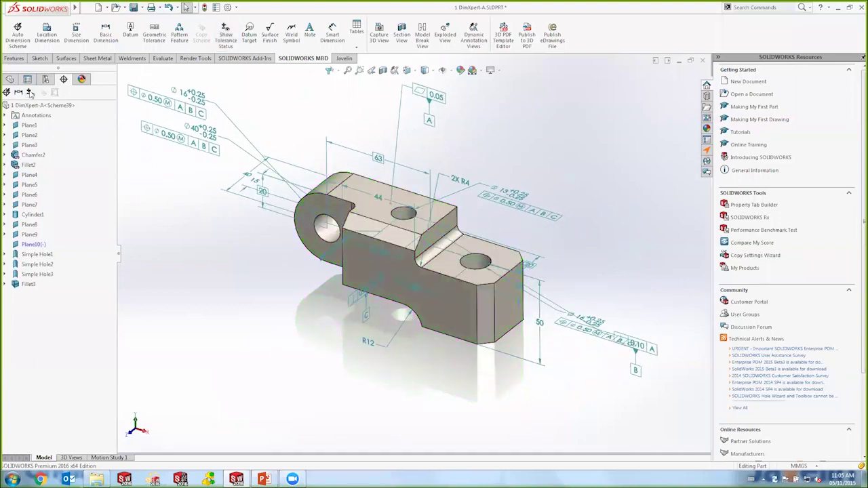
click(30, 93)
middle_drag(305, 291, 305, 303)
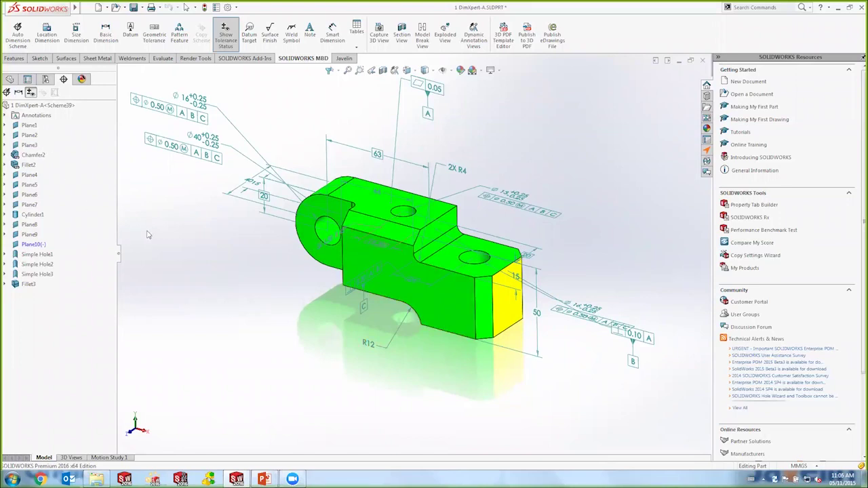
Step: Return to the feature tree and close the part without saving its changes
click(10, 80)
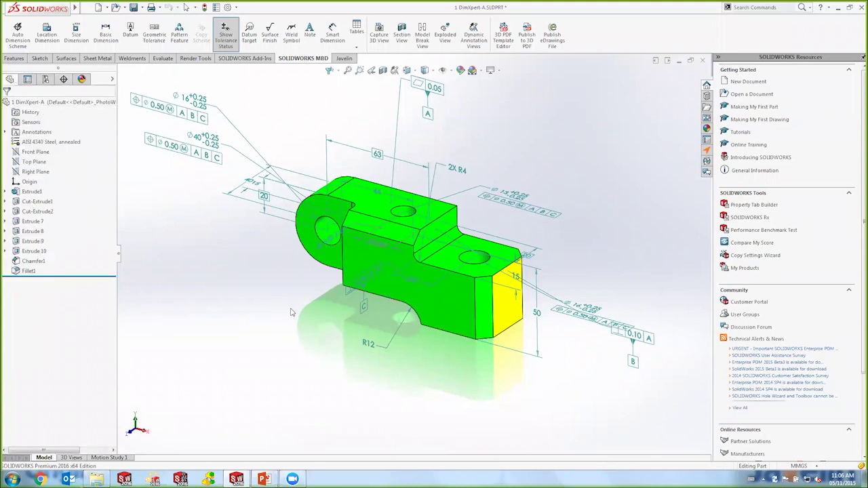
click(703, 59)
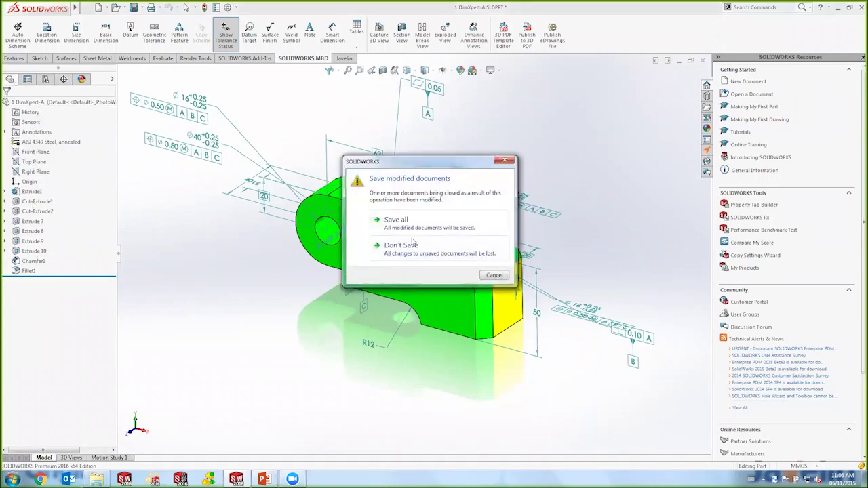
click(410, 246)
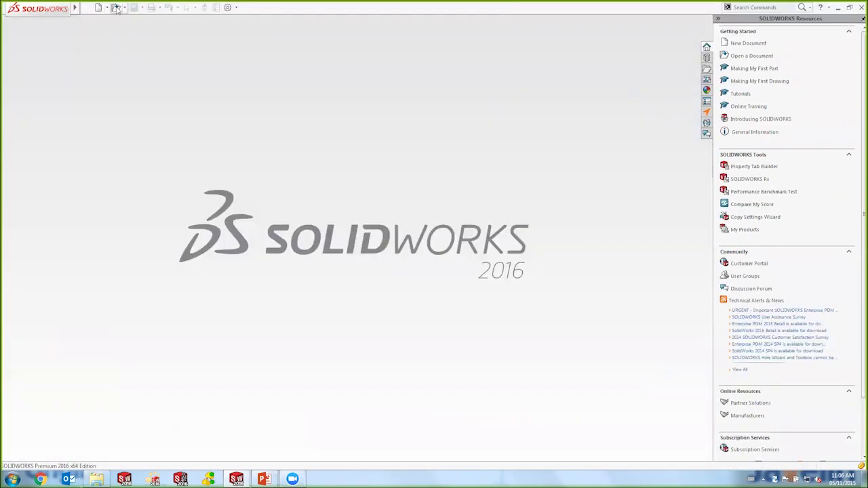
Step: Open 2 DimXpert-B.x_b from the MBD Demo folder and decline Import Diagnostics
click(115, 9)
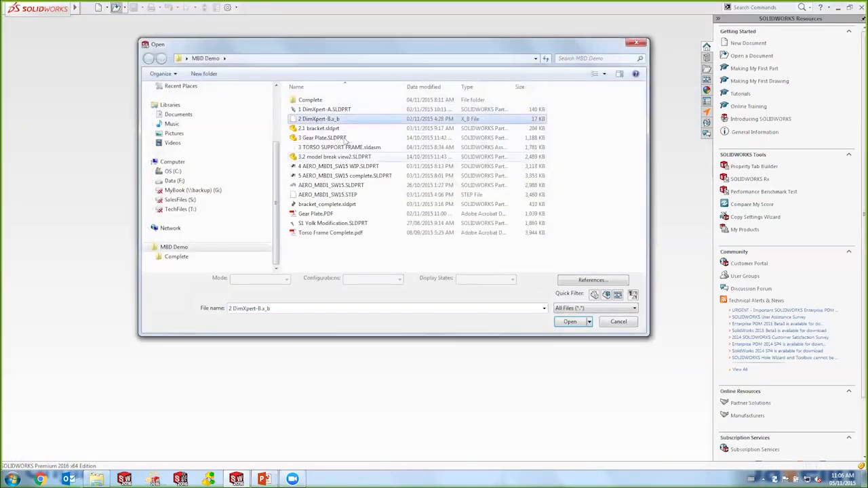
double_click(319, 119)
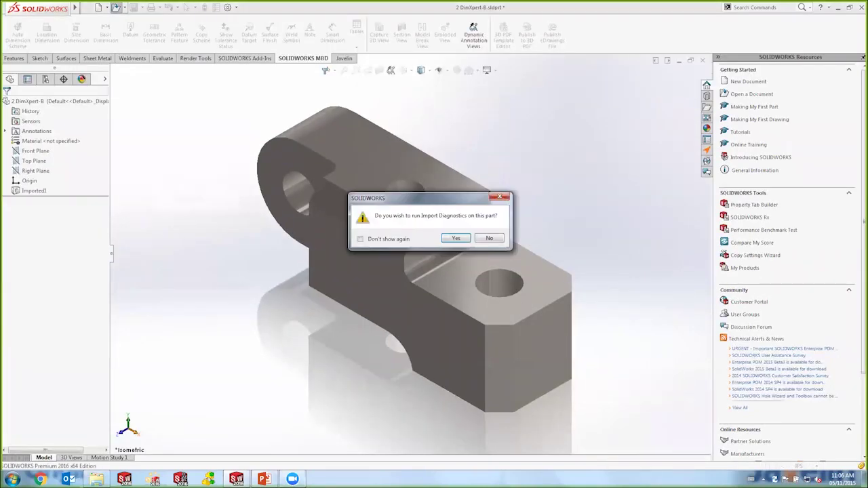
click(488, 238)
click(435, 241)
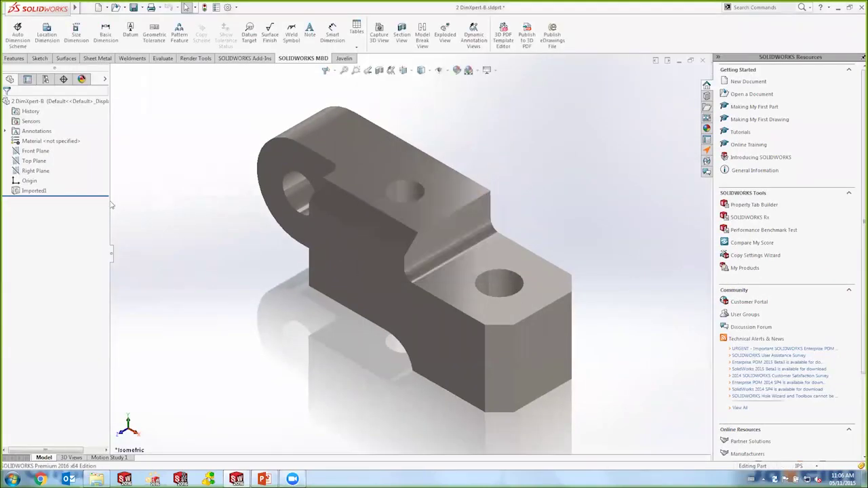
Step: Check the single imported feature and set the display style to Shaded With Edges
click(34, 190)
click(201, 264)
click(421, 70)
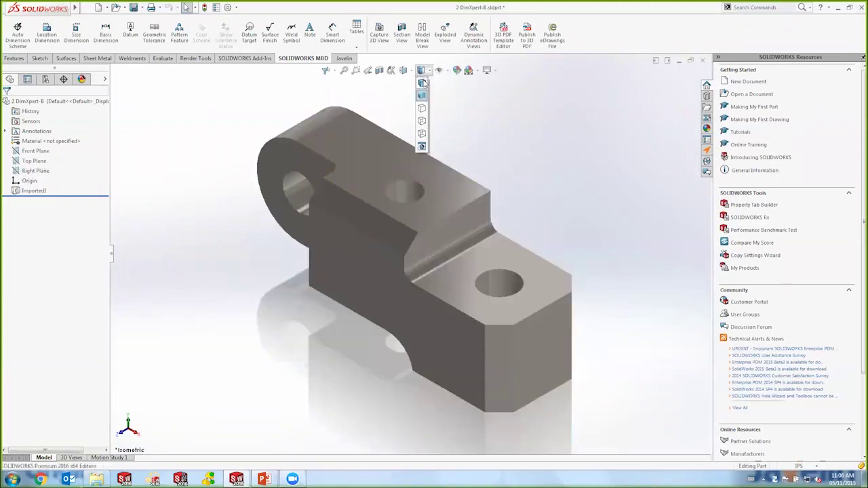
click(422, 82)
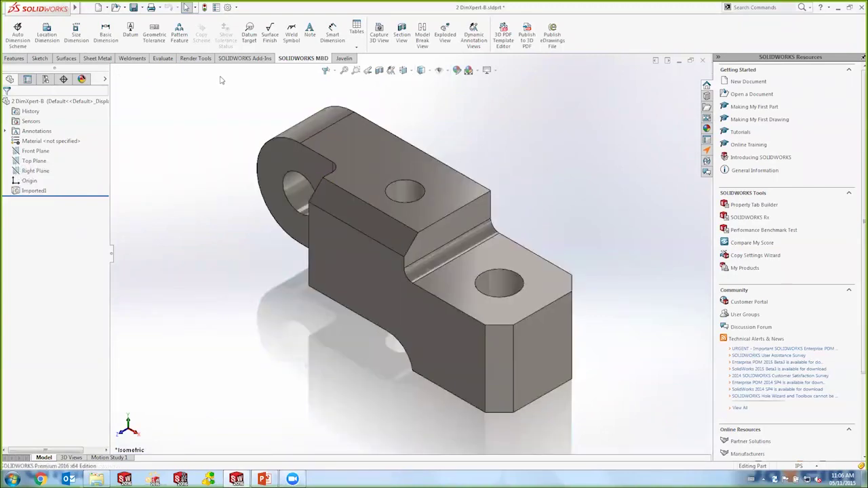
Step: Generate a geometric Auto Dimension Scheme for the imported part from its upper top face, vertical step face and long side face
click(18, 34)
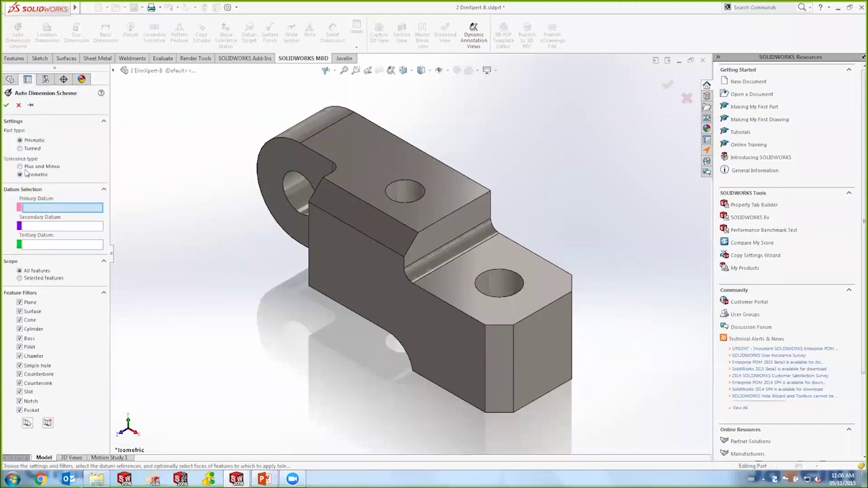
click(373, 173)
click(430, 240)
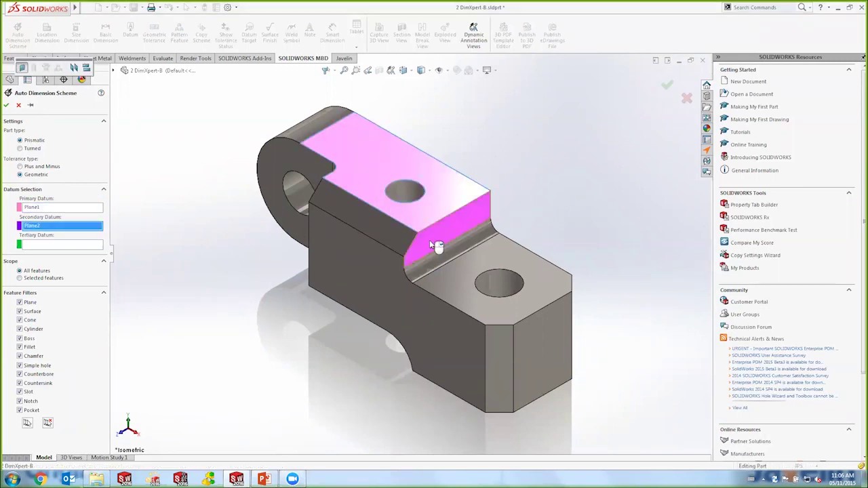
click(378, 268)
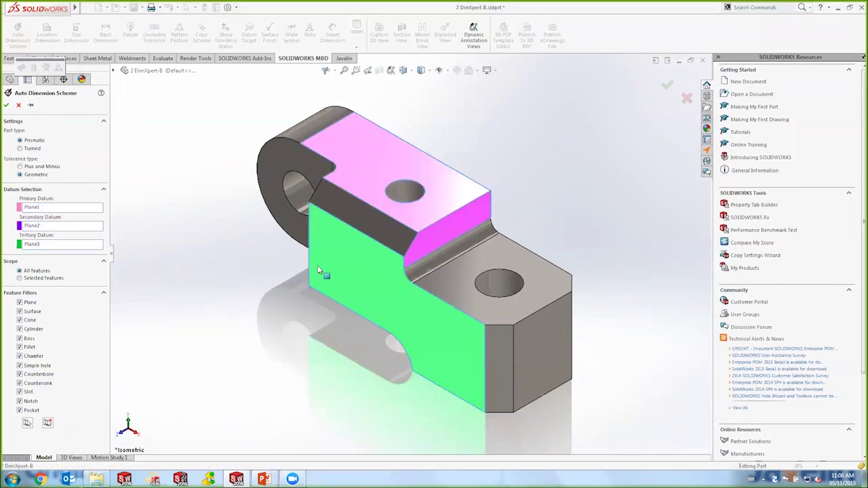
click(7, 105)
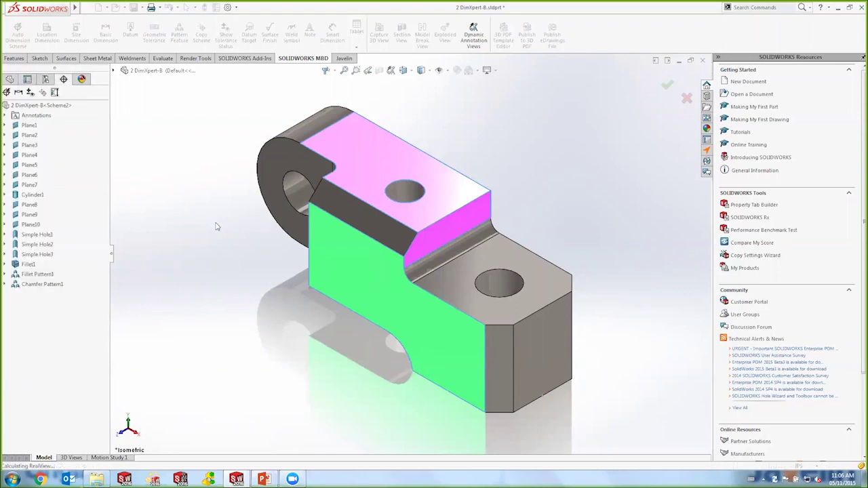
middle_drag(254, 251, 272, 263)
scroll(283, 230, up, 3)
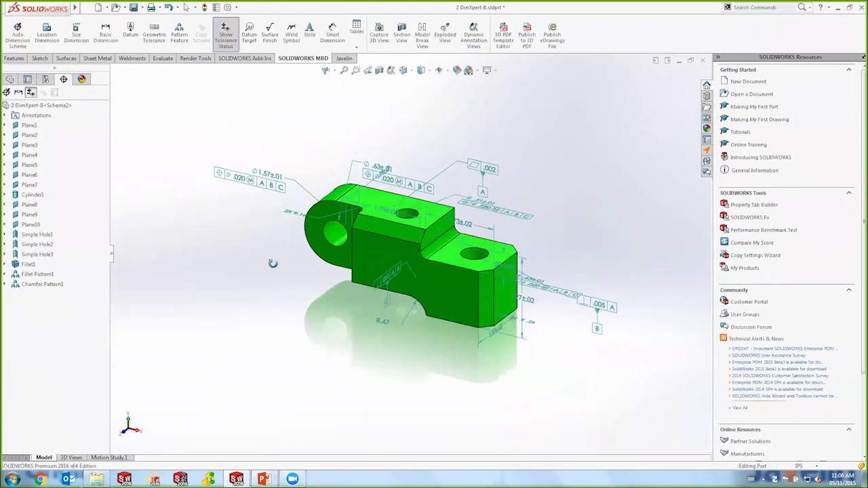
Step: Close the imported part without saving and open 2.1 bracket.sldprt
click(703, 60)
click(404, 246)
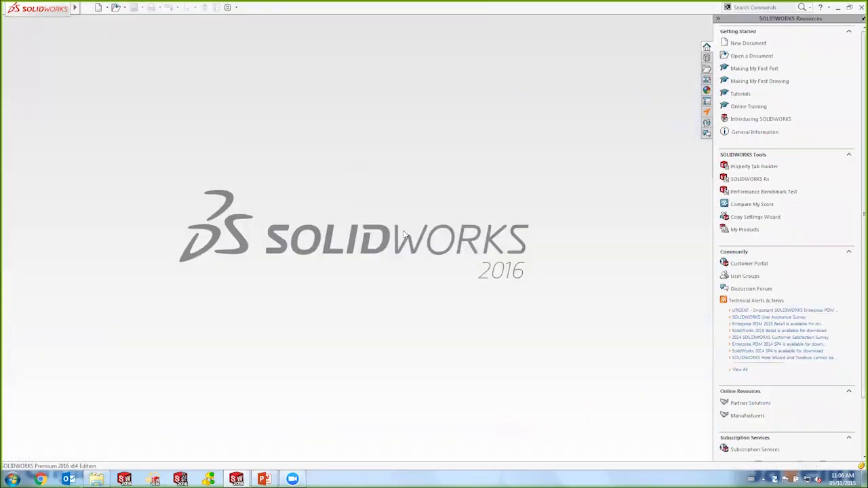
click(116, 8)
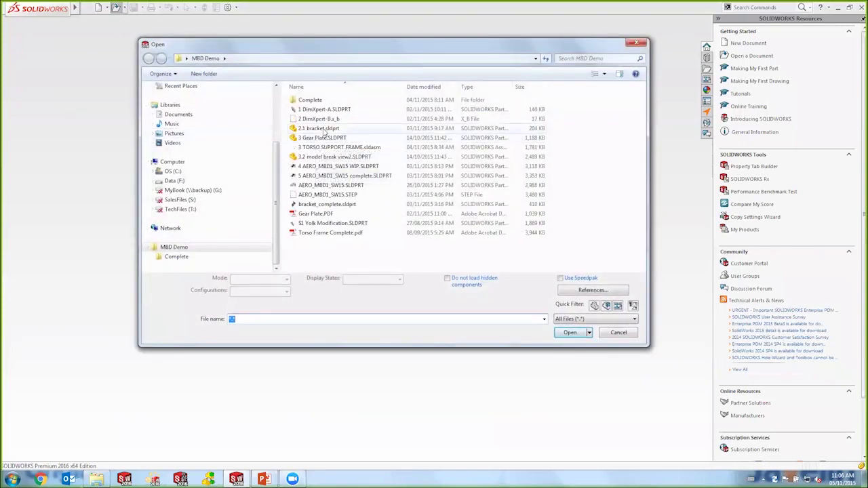
click(322, 129)
double_click(325, 129)
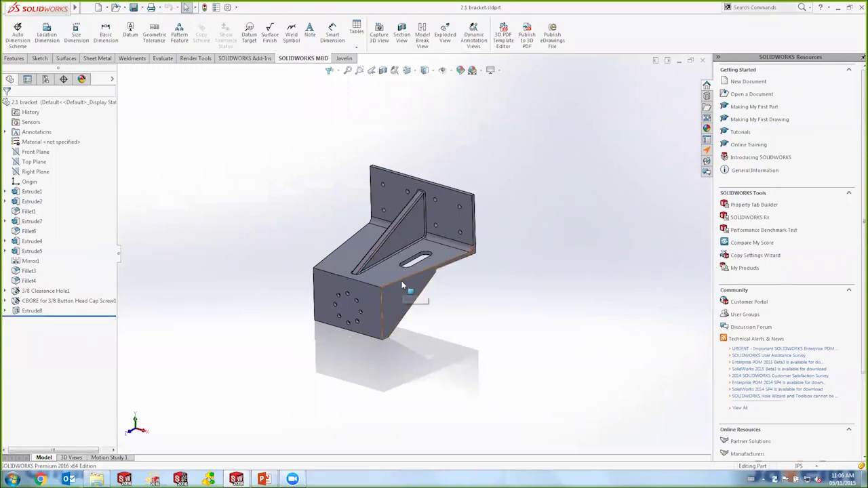
Step: Start a geometric Auto Dimension Scheme on the bracket with the mounting plate's back face, the slotted plate's underside and the mounting plate's side edge as datums
scroll(431, 227, down, 3)
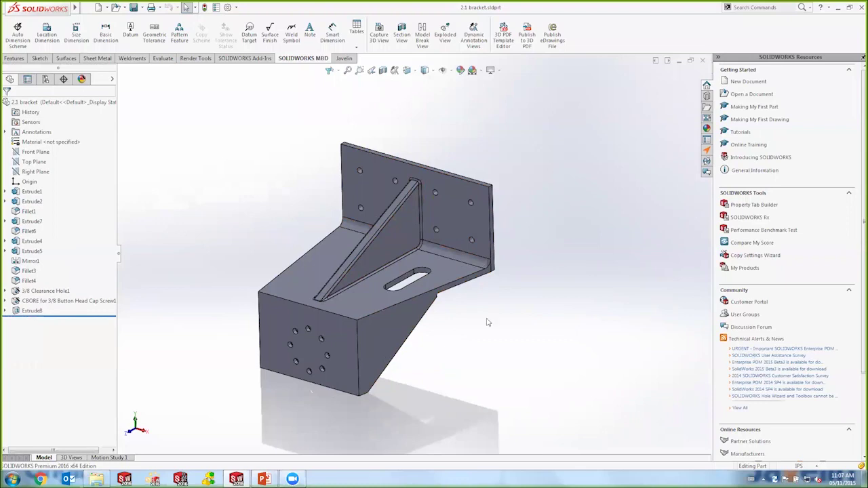
middle_drag(488, 321, 482, 327)
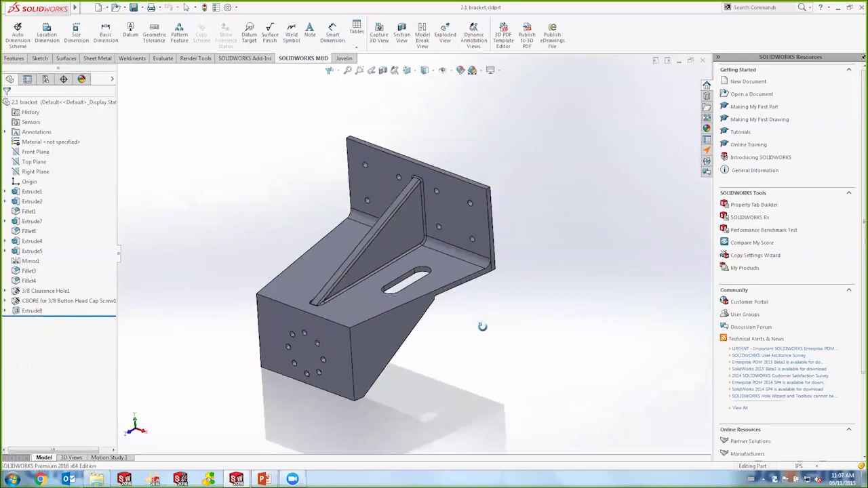
click(24, 40)
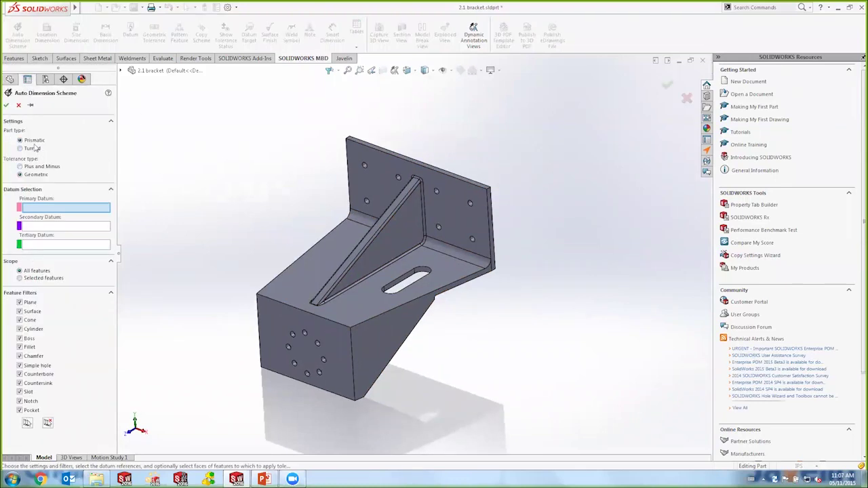
middle_drag(345, 195, 456, 272)
click(447, 237)
click(430, 266)
scroll(466, 214, down, 2)
click(461, 217)
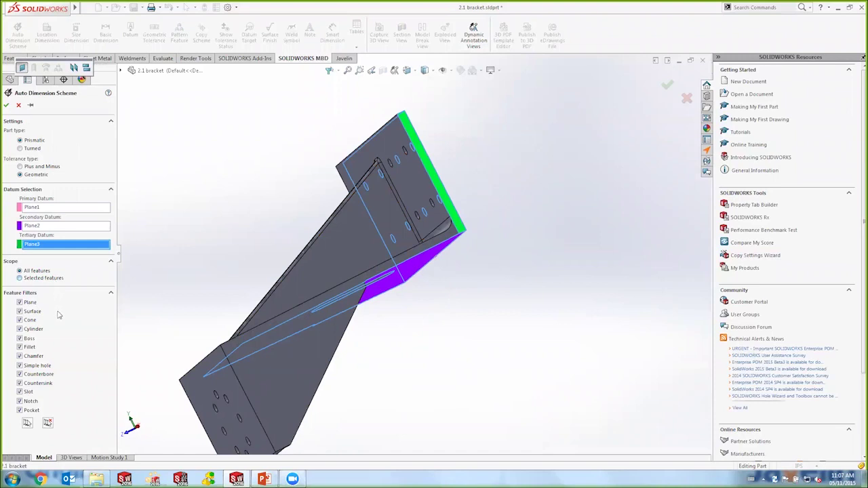
Step: Limit the feature filters to Counterbore, generate the scheme and inspect the annotated counterbore pattern
click(48, 423)
click(6, 105)
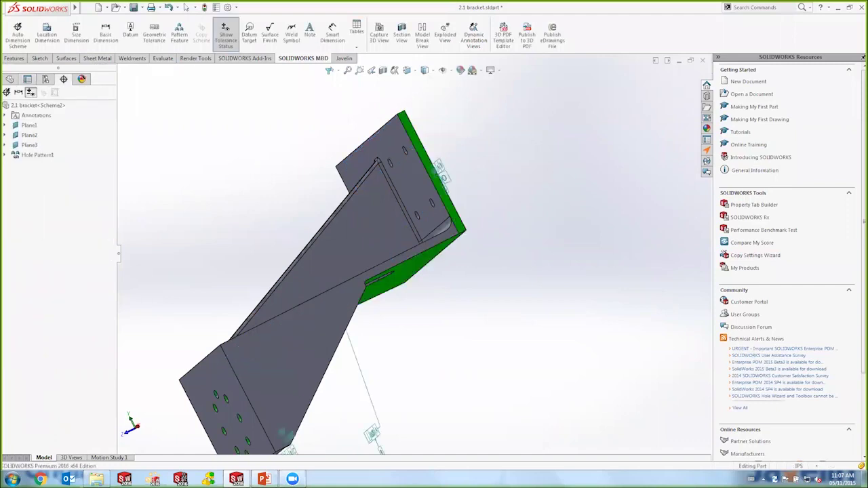
scroll(410, 251, up, 4)
mouse_move(410, 271)
middle_down()
mouse_move(482, 316)
mouse_move(461, 341)
middle_up()
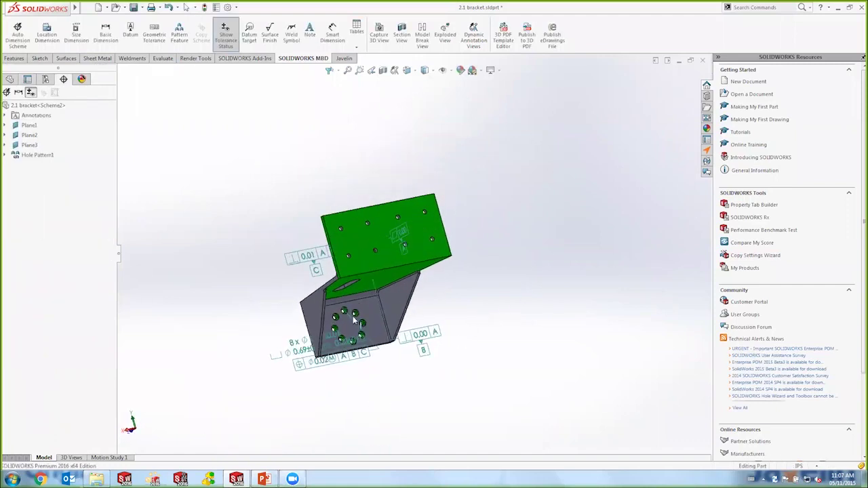
scroll(354, 321, down, 3)
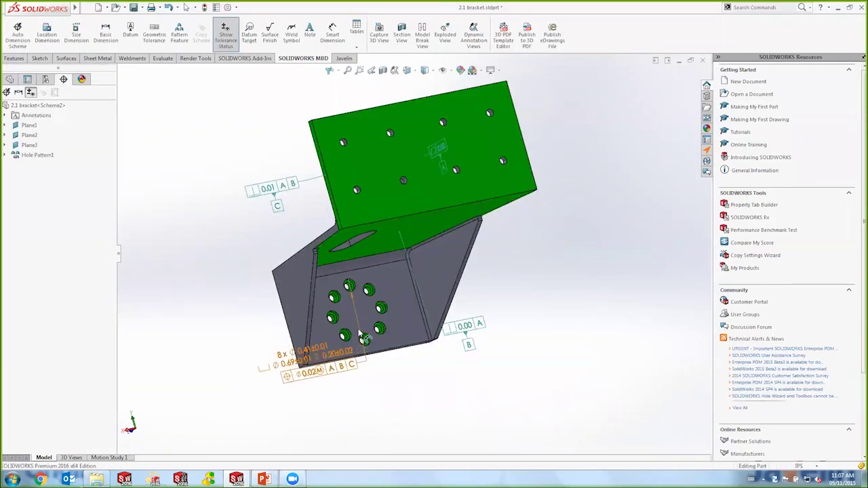
scroll(366, 333, up, 5)
middle_drag(374, 325, 485, 284)
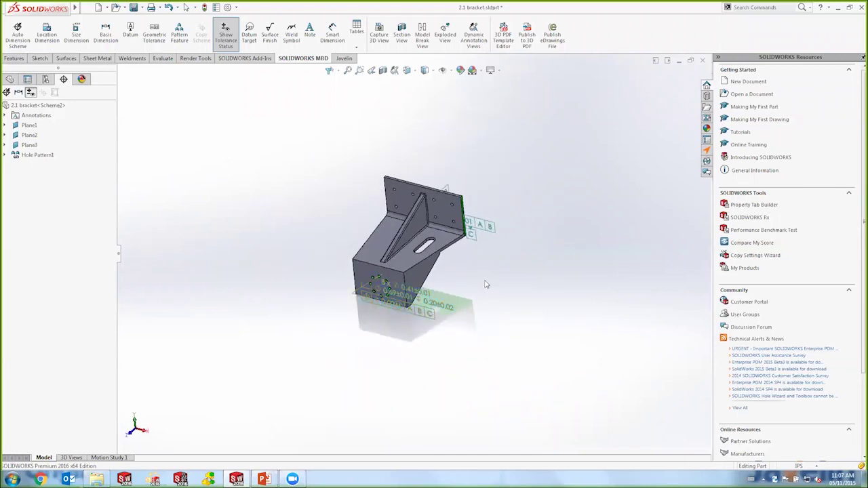
scroll(485, 284, down, 5)
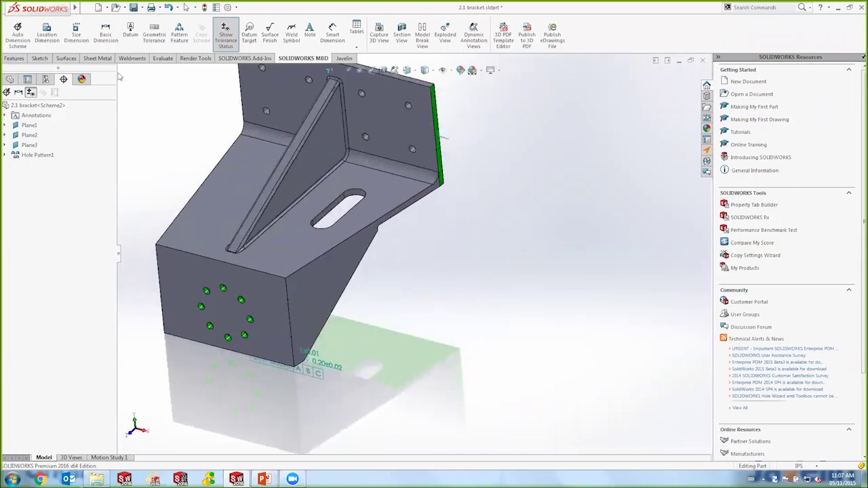
Step: Set up another geometric Auto Dimension Scheme using the mounting plate's back face, the slotted plate's underside and the mounting plate's side edge as datums
click(26, 42)
scroll(494, 223, up, 2)
middle_drag(493, 223, 379, 189)
click(370, 184)
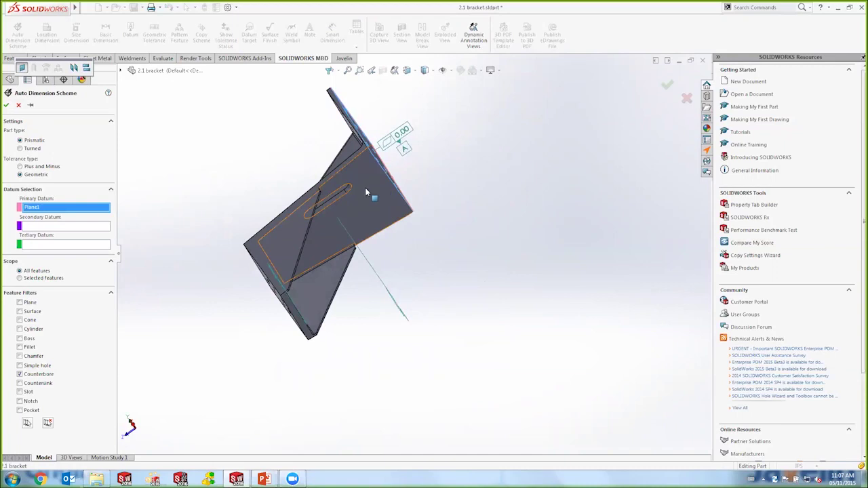
click(101, 228)
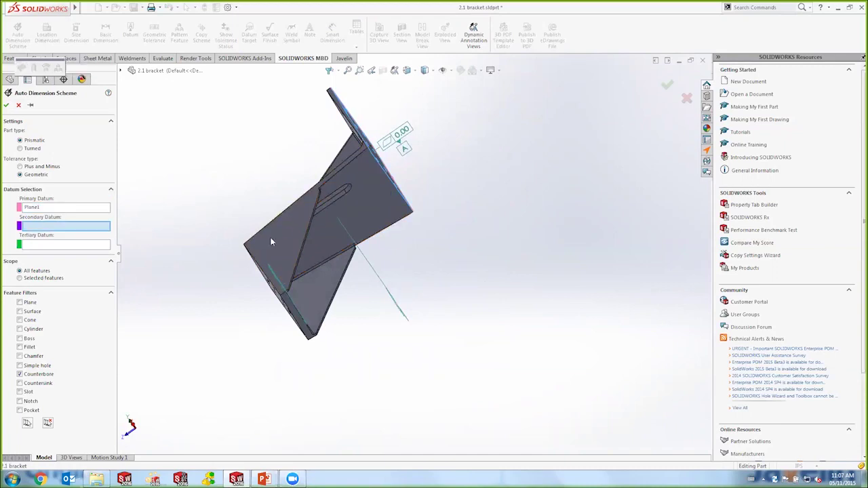
click(380, 217)
middle_drag(372, 194, 391, 229)
scroll(388, 192, down, 3)
click(392, 228)
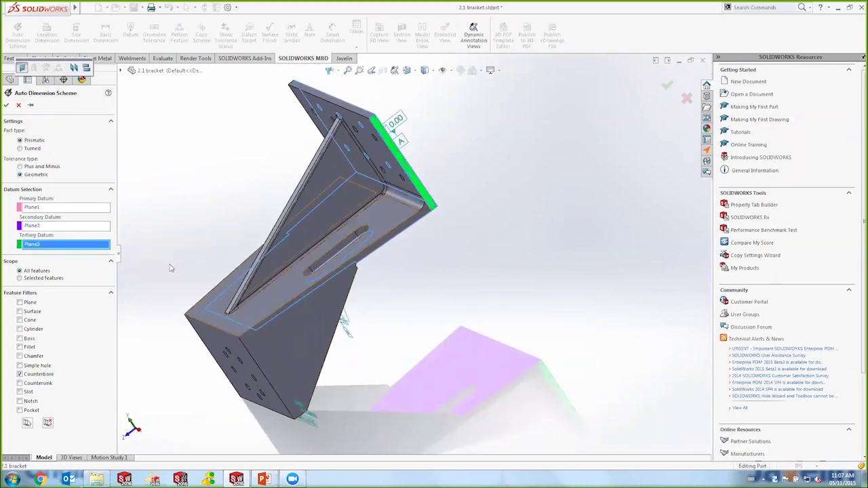
Step: Restrict the scheme's scope to selected features, pick the slot in the slotted plate and generate its dimensions
click(38, 281)
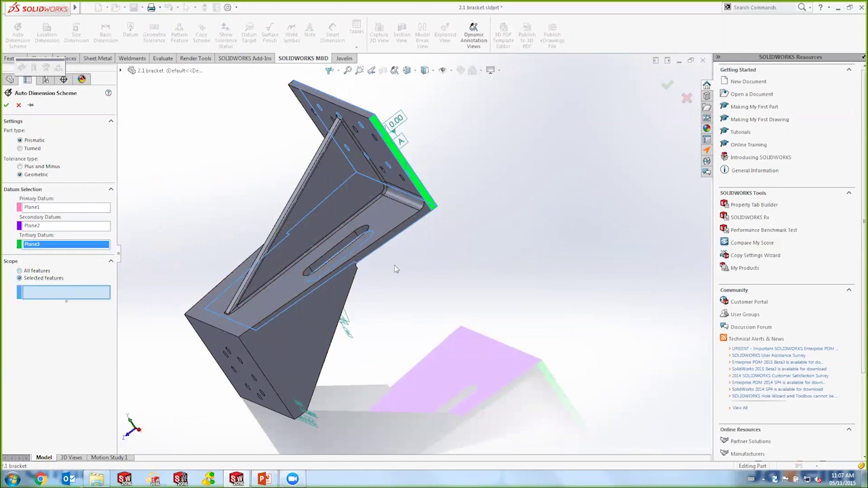
middle_drag(409, 268, 461, 272)
scroll(354, 254, down, 4)
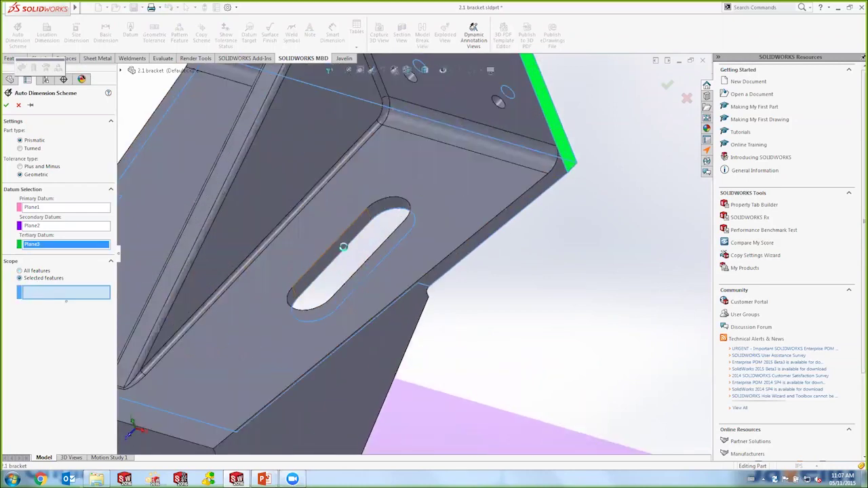
click(343, 246)
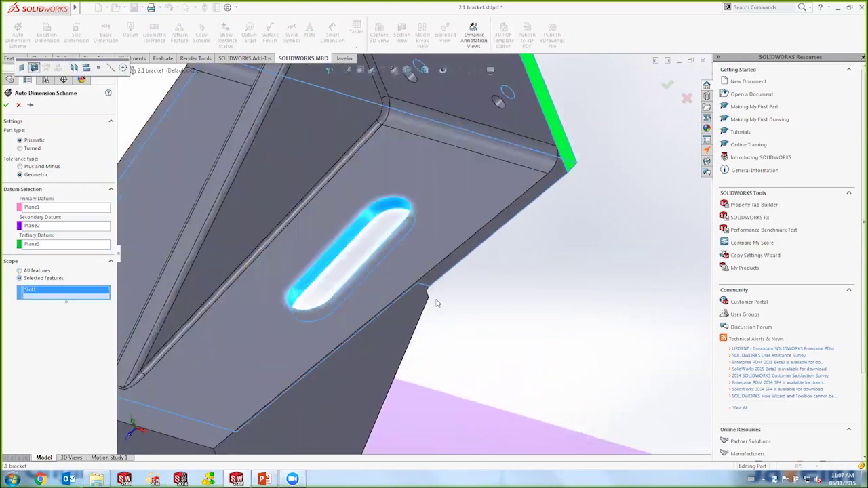
click(6, 105)
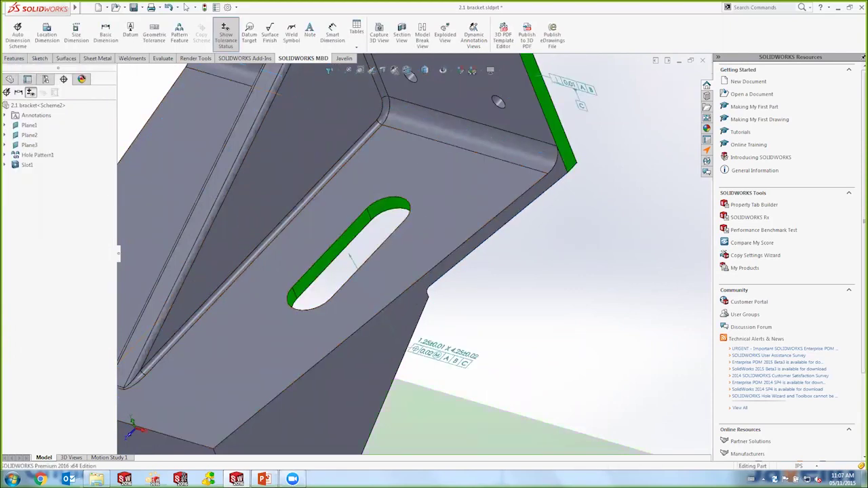
Step: Examine the slot's size and position tolerance callout and the features it references on the bracket
key(f)
middle_drag(388, 256, 408, 343)
click(390, 326)
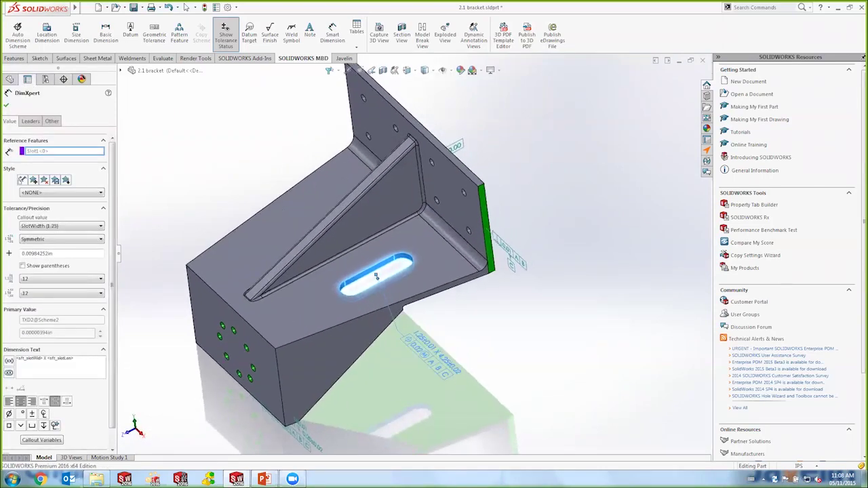
mouse_move(477, 316)
middle_down()
mouse_move(482, 306)
mouse_move(438, 300)
mouse_move(480, 298)
mouse_move(448, 296)
middle_up()
click(485, 313)
middle_drag(252, 169, 265, 160)
scroll(393, 137, up, 1)
scroll(390, 135, down, 1)
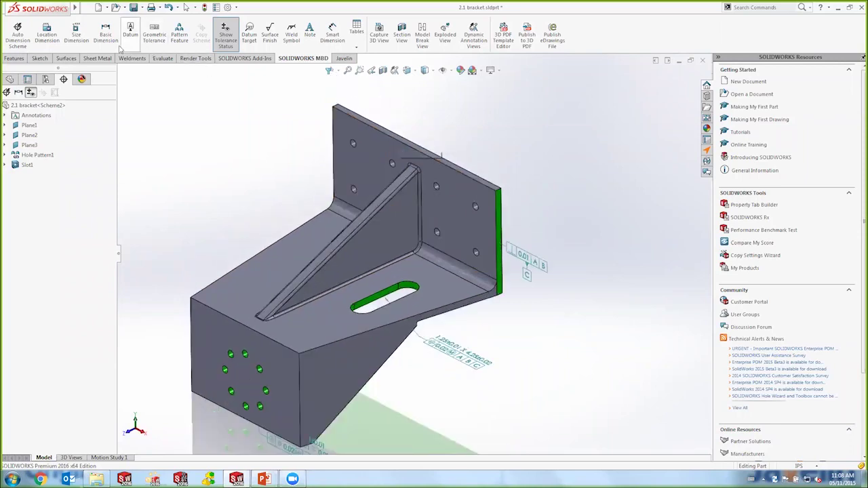
Step: Add a DimXpert location dimension across the mounting plate's width between its two side edge faces, placed above the plate
click(52, 43)
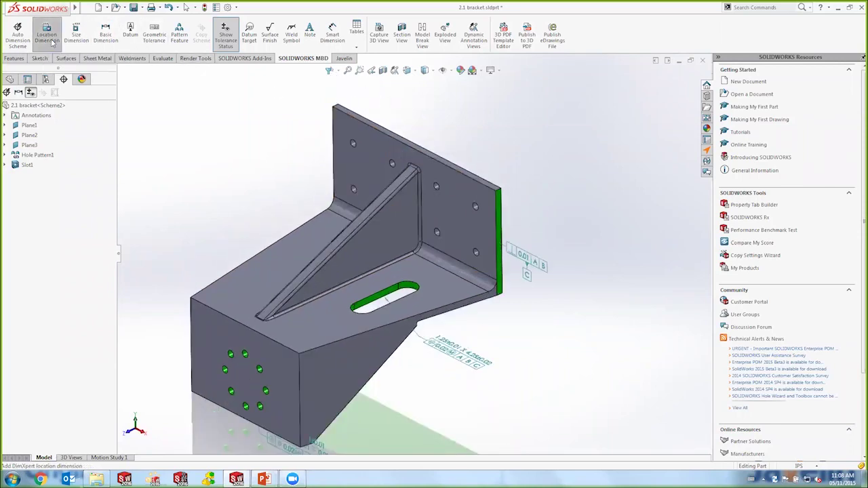
click(456, 168)
click(434, 215)
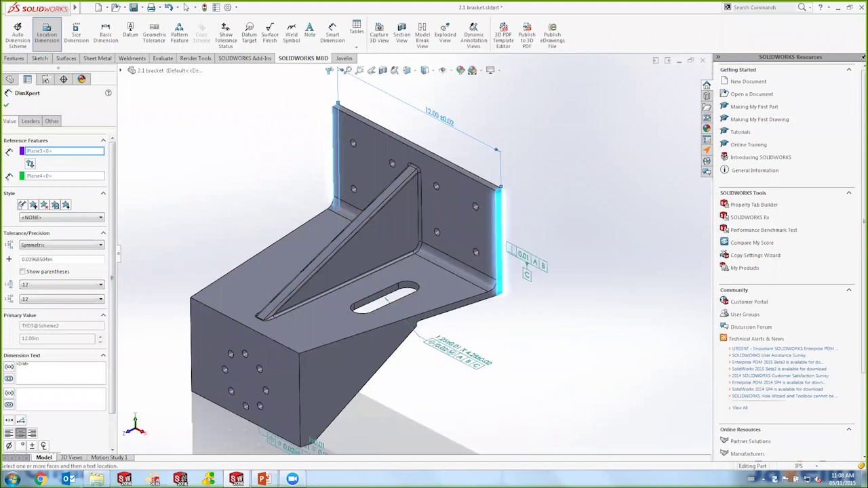
Step: Add a DimXpert size dimension for the rib's thickness as a width feature between its two side faces, and show the tolerance status
click(76, 40)
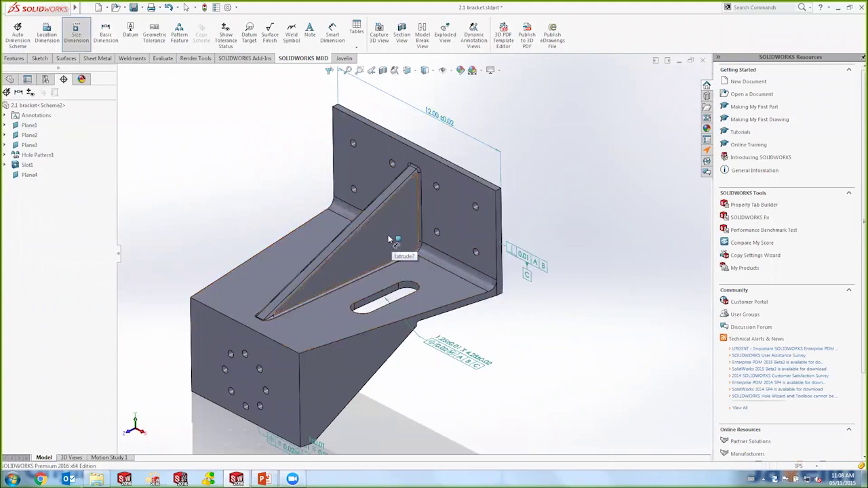
middle_drag(392, 239, 331, 219)
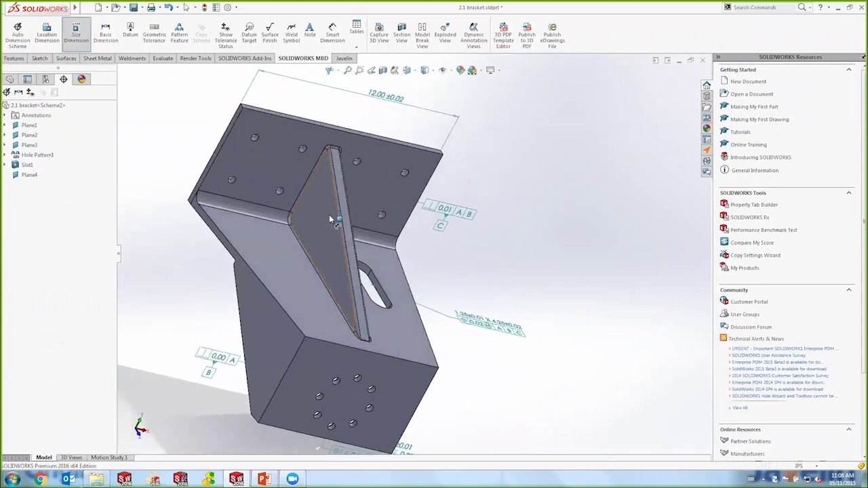
click(330, 222)
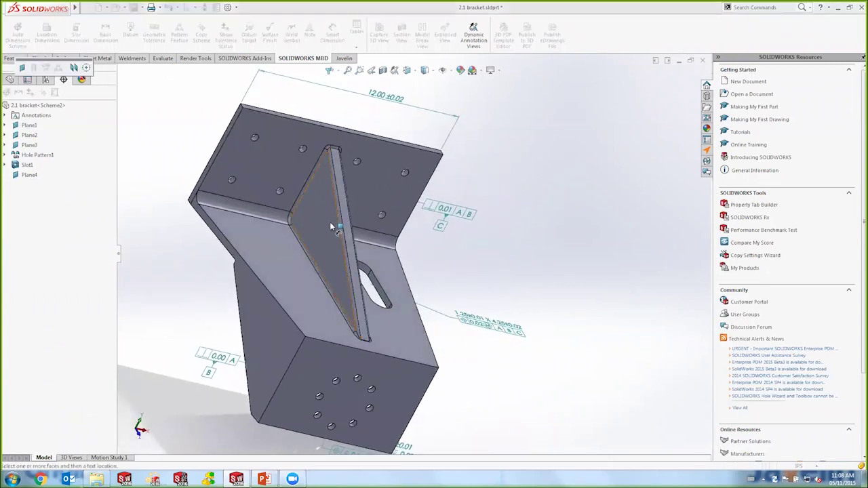
click(75, 68)
middle_drag(325, 194, 364, 216)
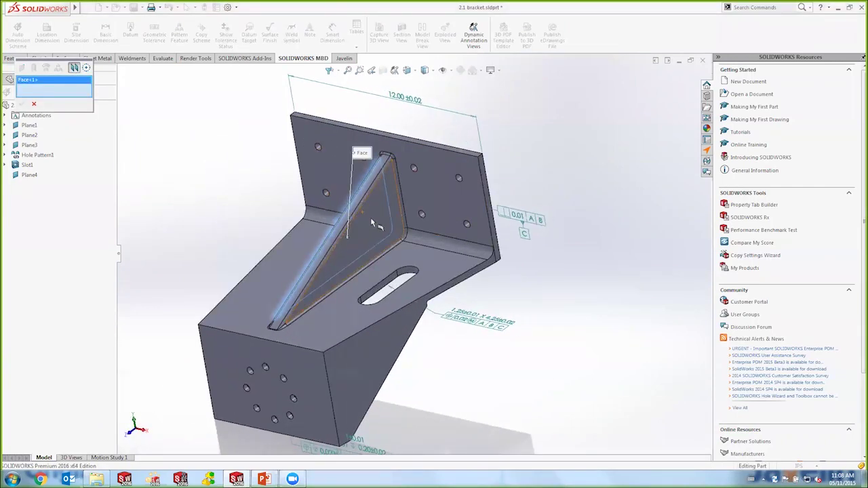
click(361, 232)
click(22, 103)
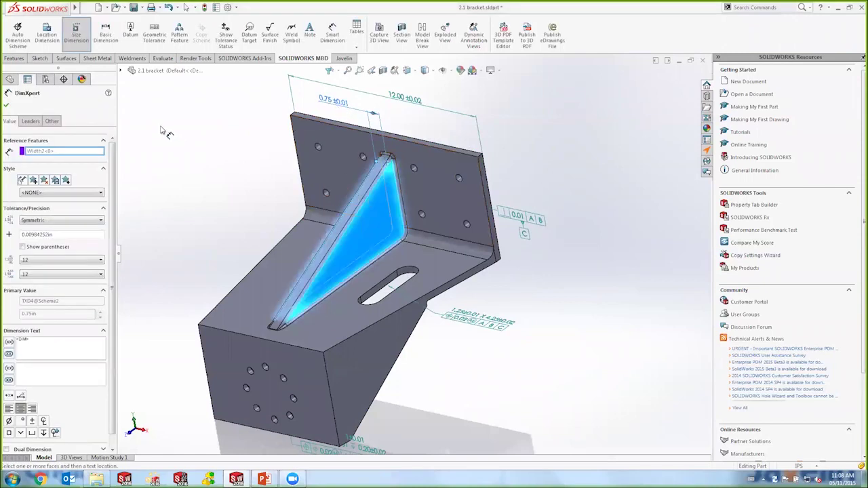
click(6, 105)
click(30, 93)
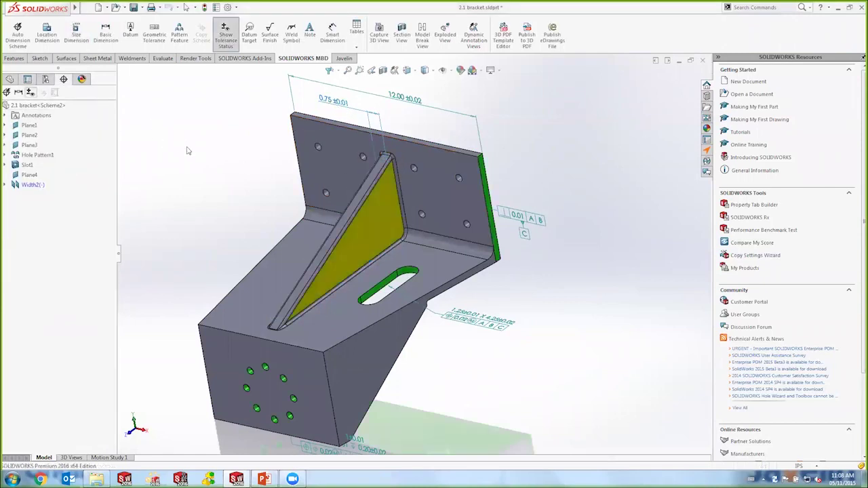
middle_drag(212, 148, 249, 158)
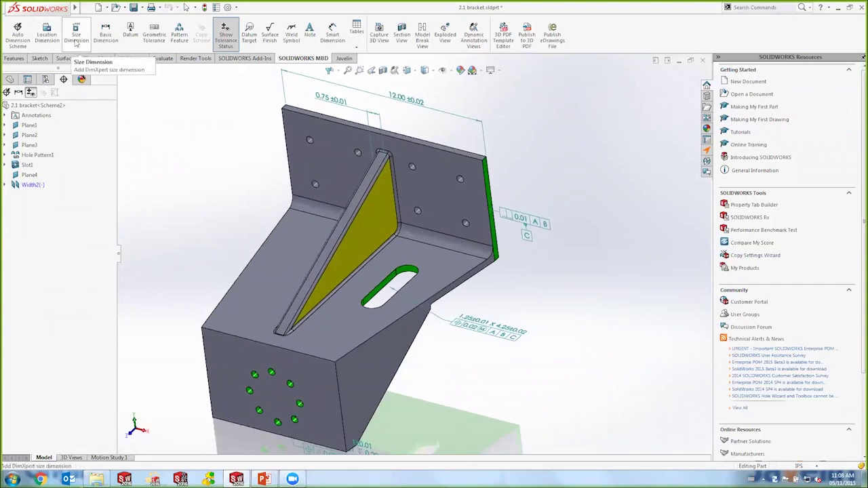
Step: Start a location dimension and define its first reference as the intersect line of the rib's sloped face and the mounting plate's front face
click(52, 40)
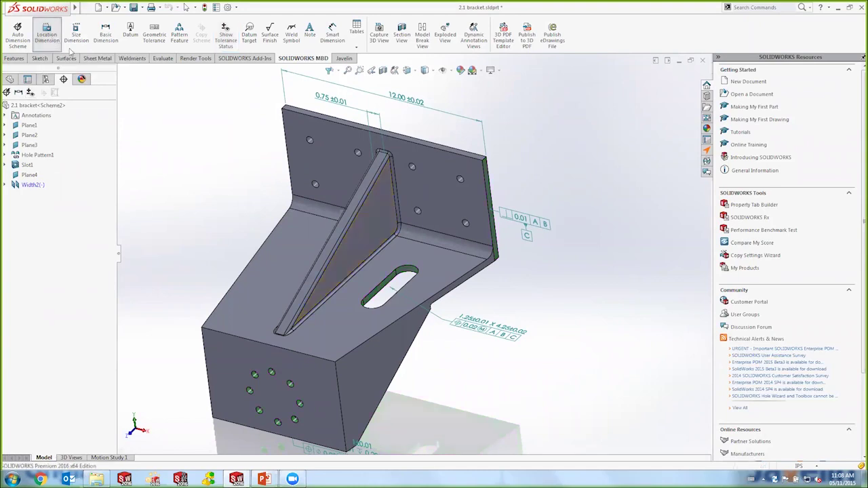
middle_drag(262, 133, 233, 112)
middle_drag(441, 259, 382, 223)
scroll(407, 205, down, 2)
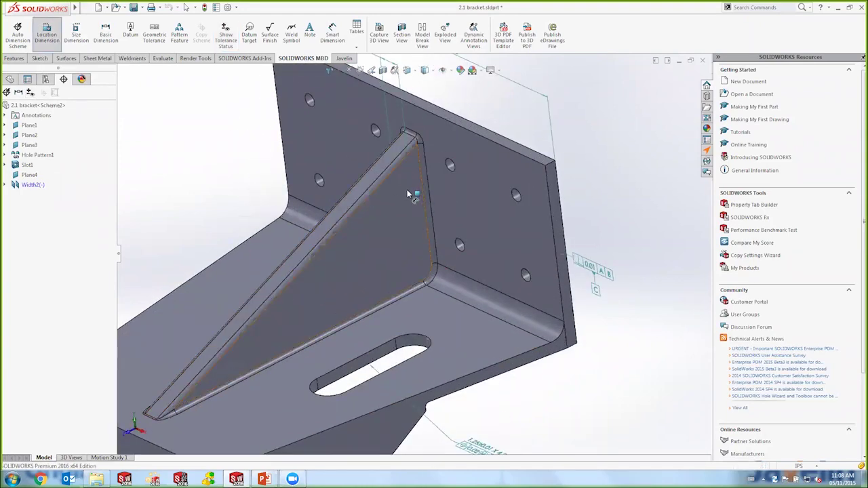
scroll(407, 190, up, 3)
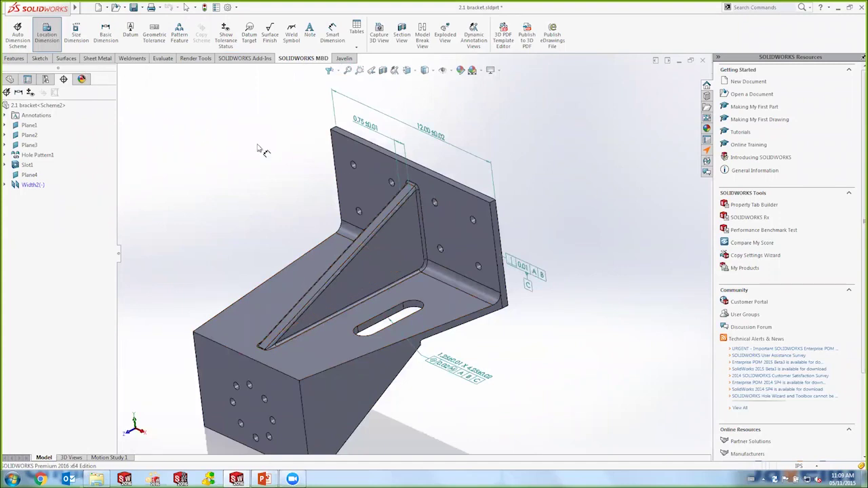
click(396, 207)
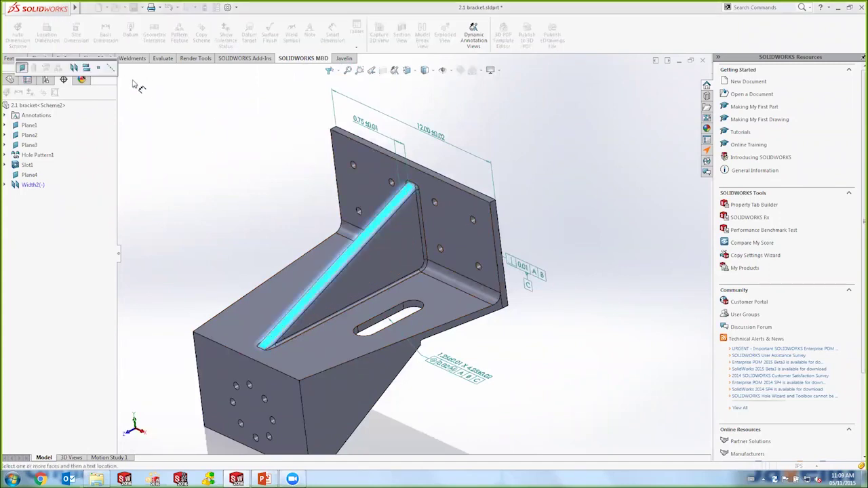
click(427, 190)
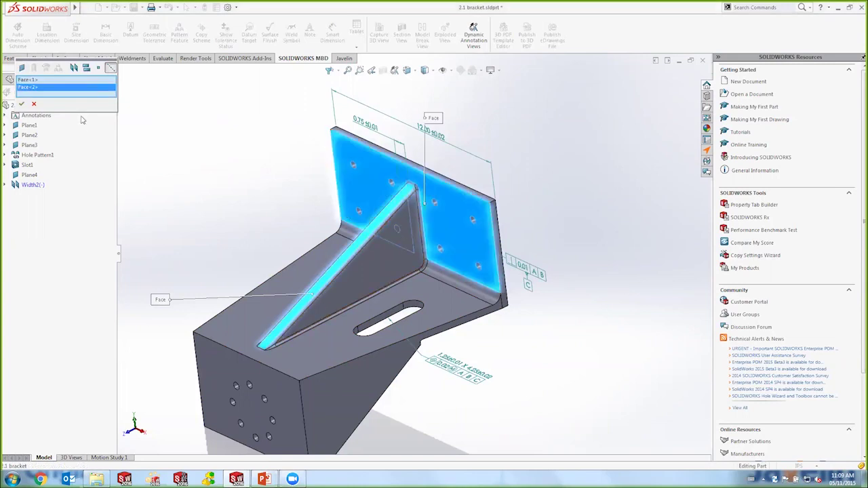
click(21, 104)
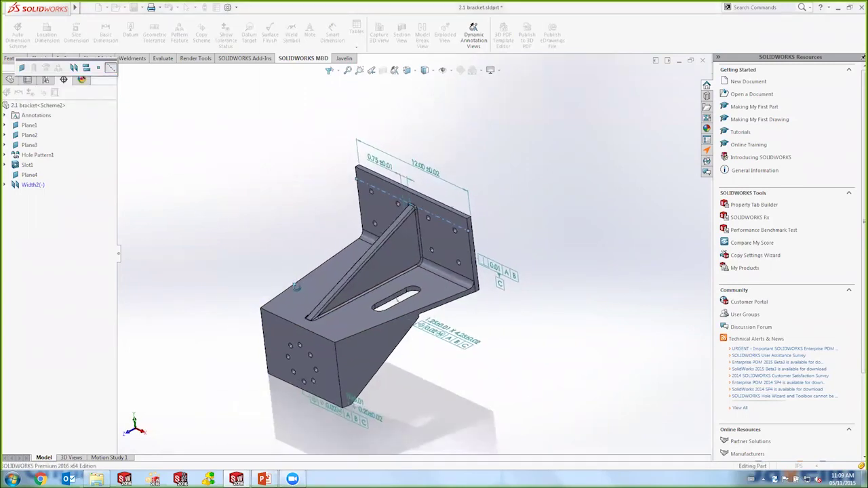
Step: Define the second intersect line from the rib's sloped face and the slotted plate's top face, and place the vertical dimension beside the bracket
scroll(356, 305, down, 6)
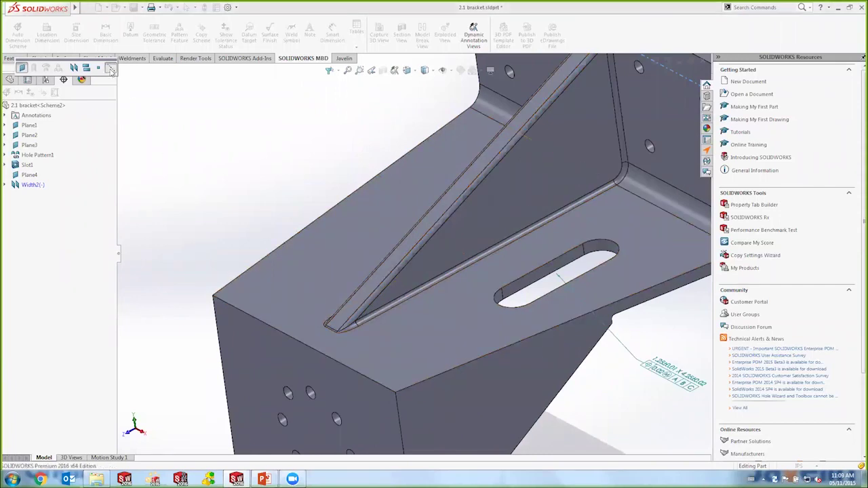
click(111, 71)
click(278, 283)
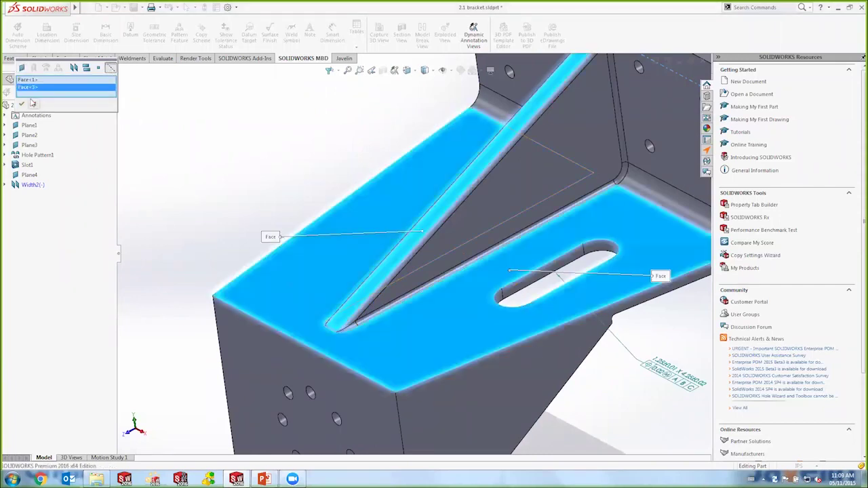
scroll(309, 157, up, 5)
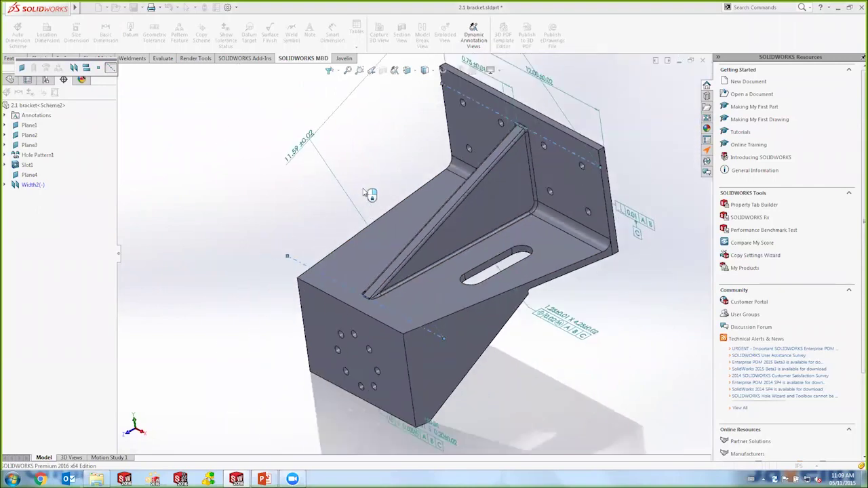
scroll(409, 193, up, 3)
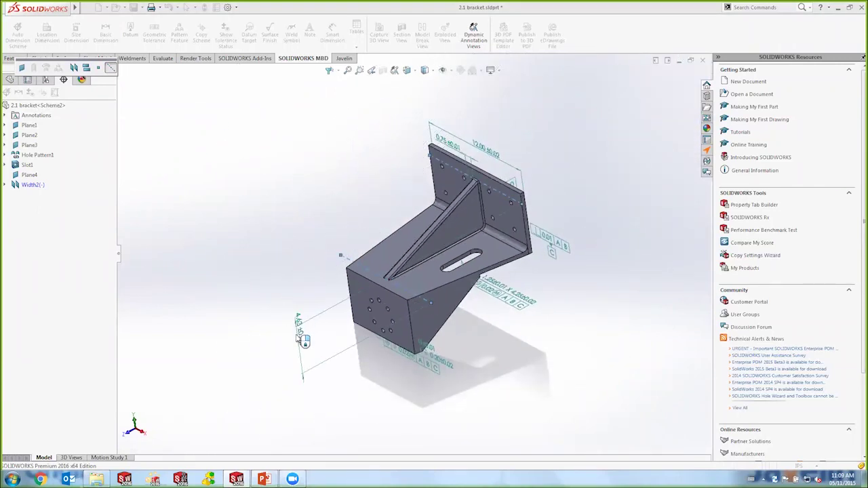
click(306, 347)
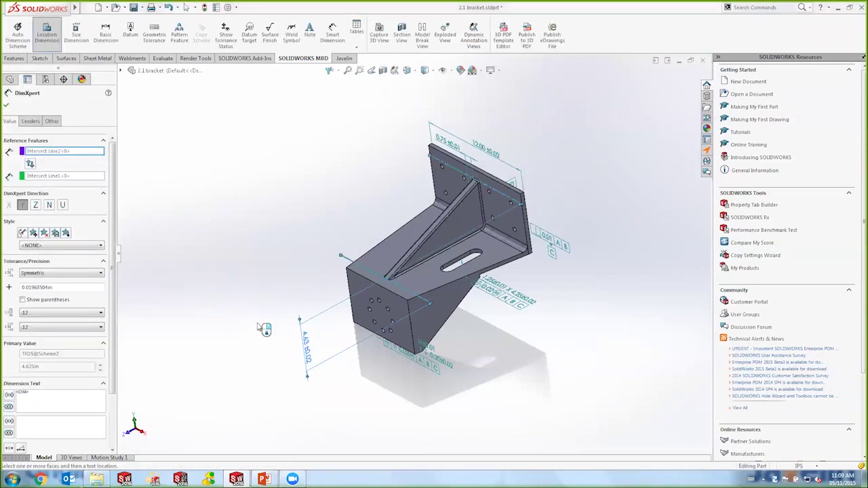
key(Escape)
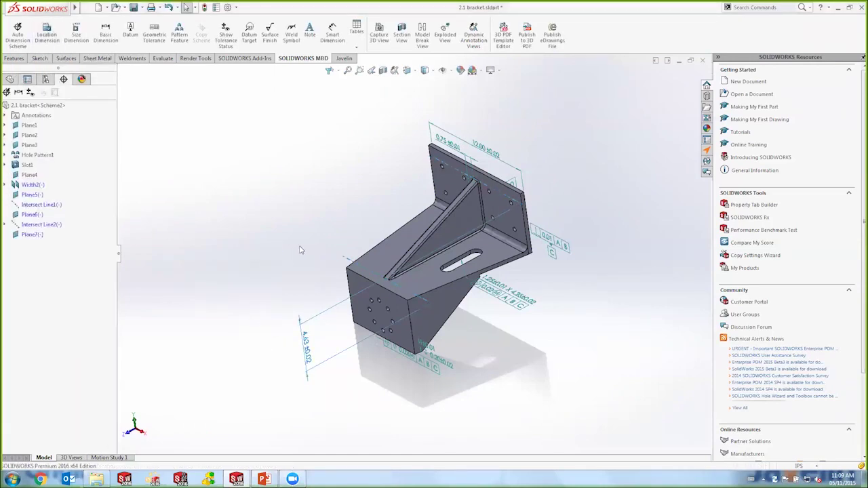
Step: Examine the rib's width, plane and intersect line features by highlighting them on the model from the DimXpert tree
middle_drag(308, 218, 319, 176)
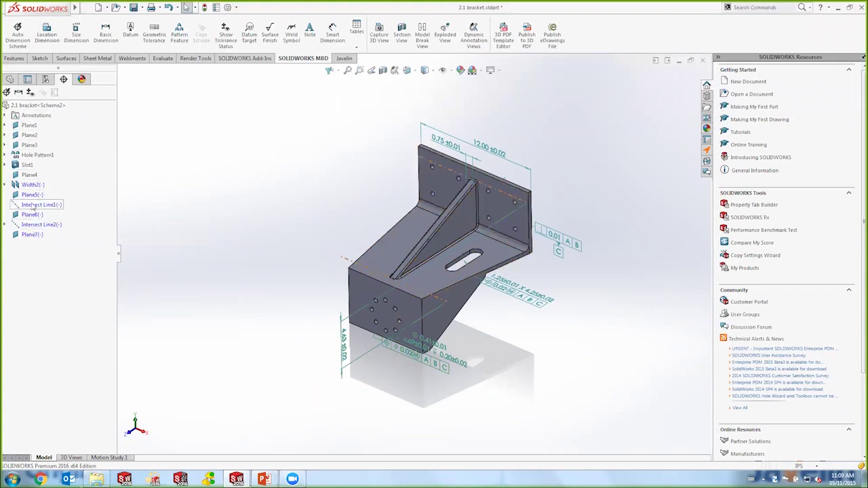
click(31, 186)
click(31, 195)
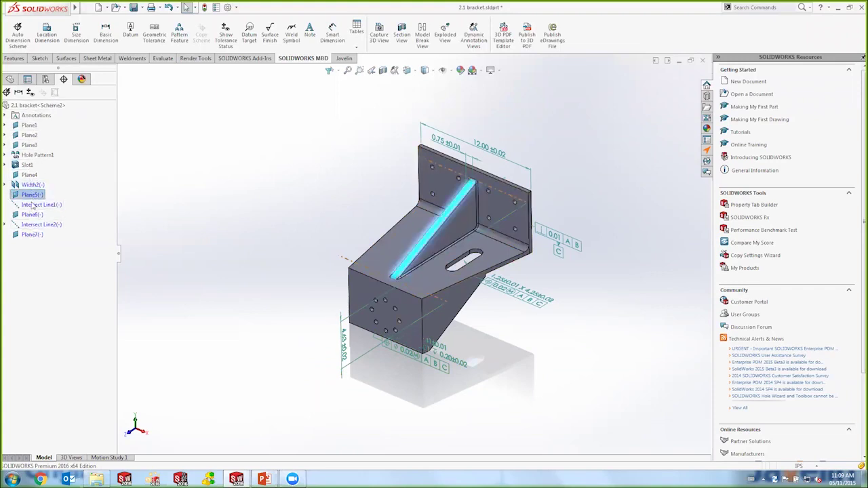
click(32, 205)
click(33, 224)
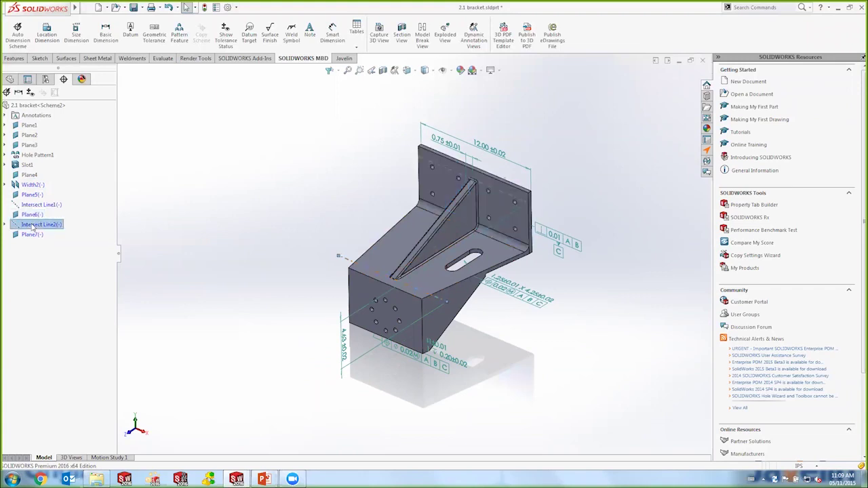
click(32, 235)
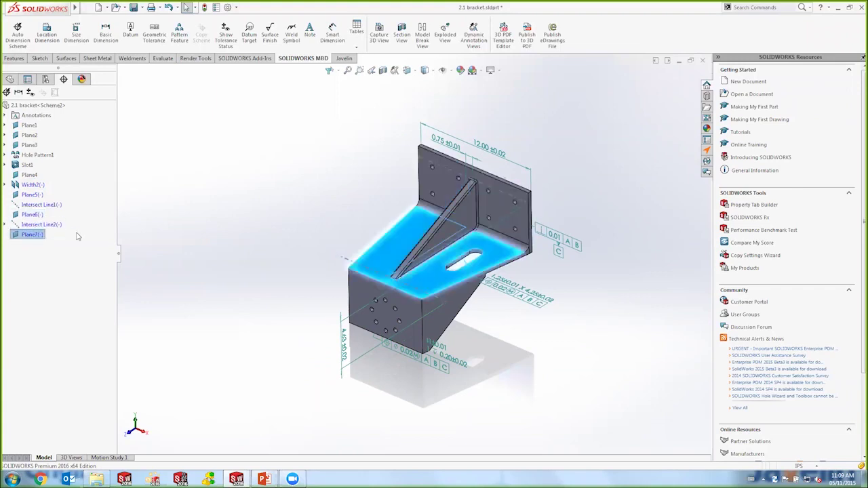
click(153, 235)
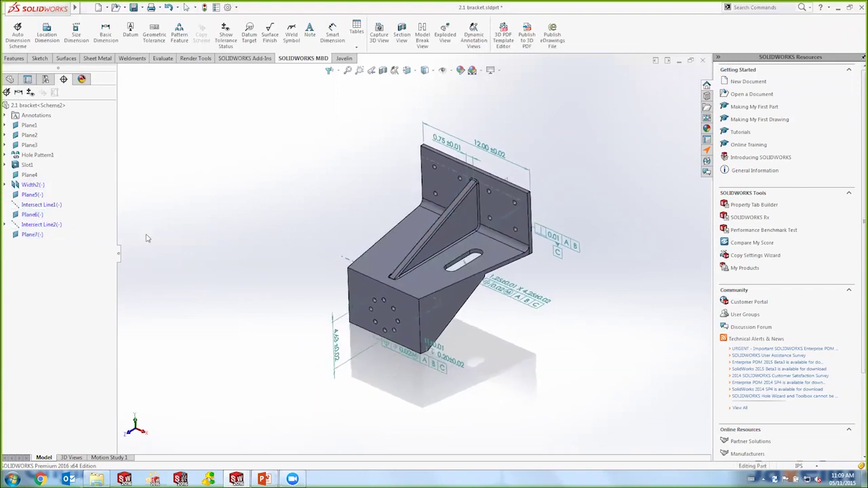
Step: Set the DimXpert tree display to annotation based and highlight individual datums and tolerances on the bracket
right_click(37, 106)
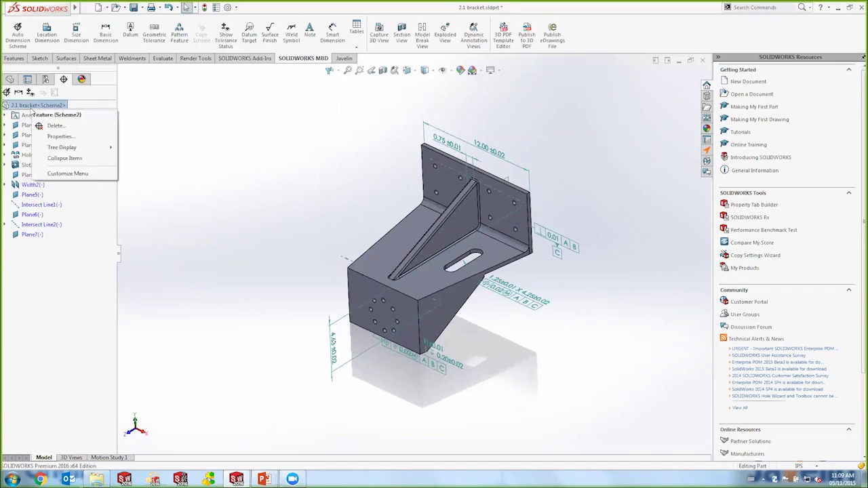
mouse_move(65, 149)
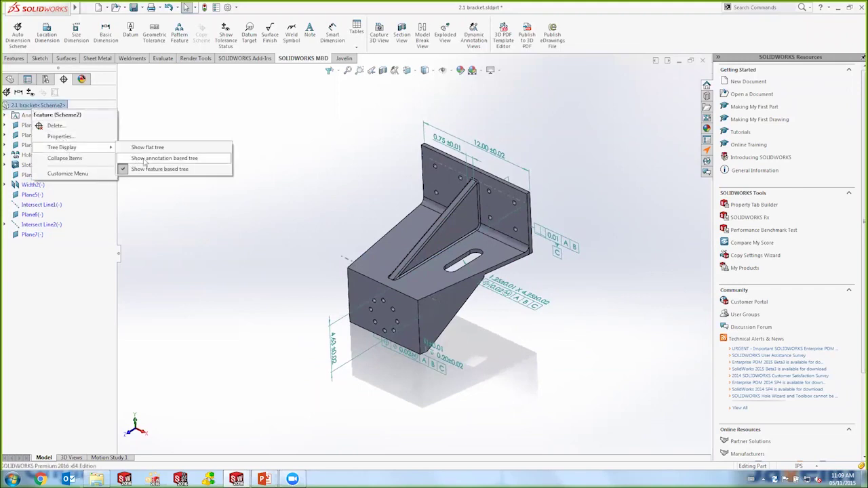
click(173, 159)
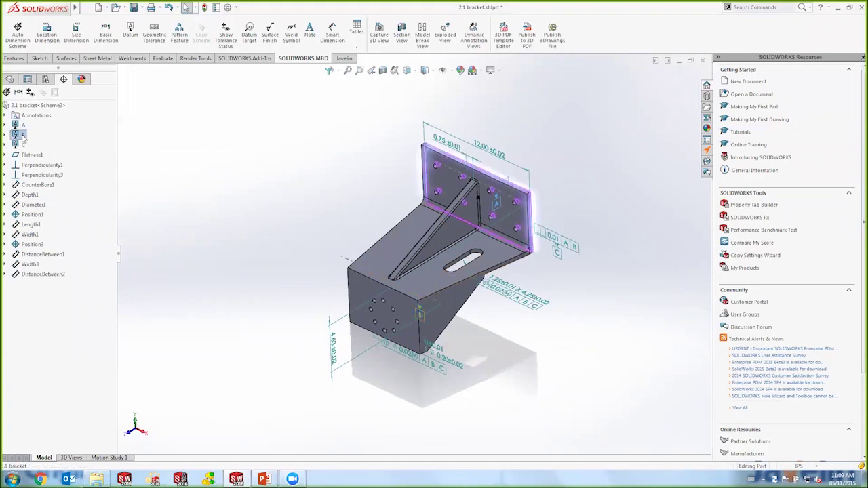
click(38, 175)
click(200, 211)
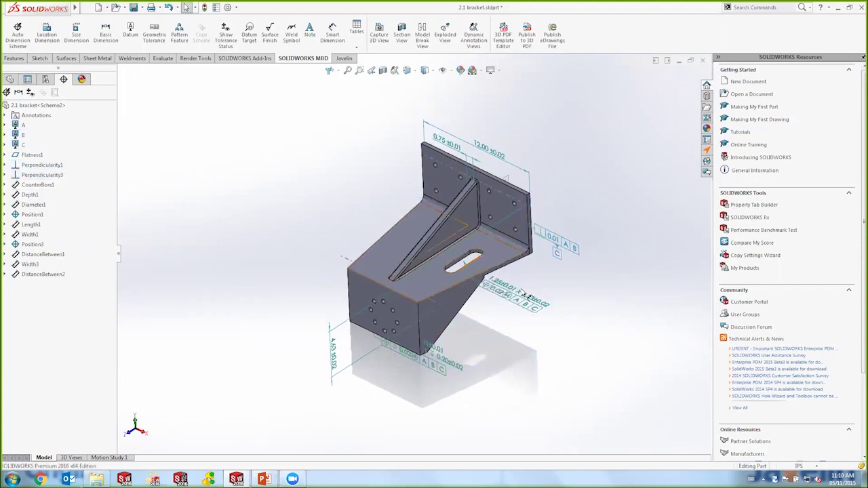
scroll(468, 298, up, 5)
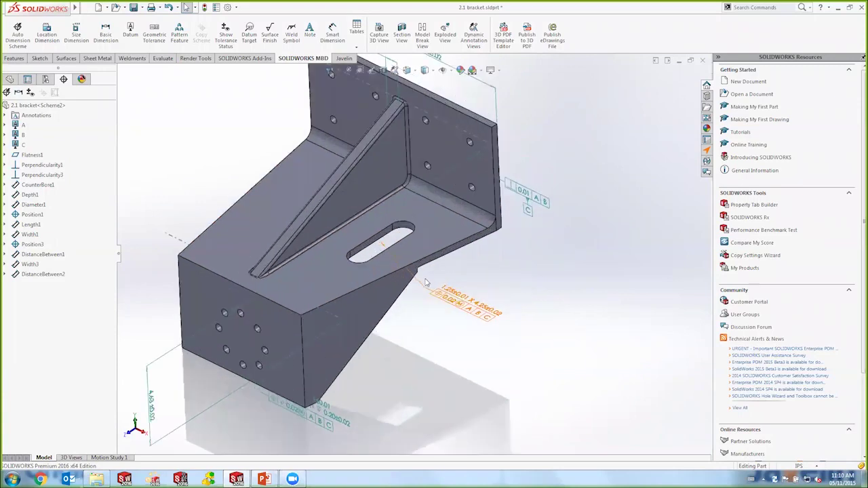
scroll(427, 316, up, 2)
scroll(428, 305, up, 1)
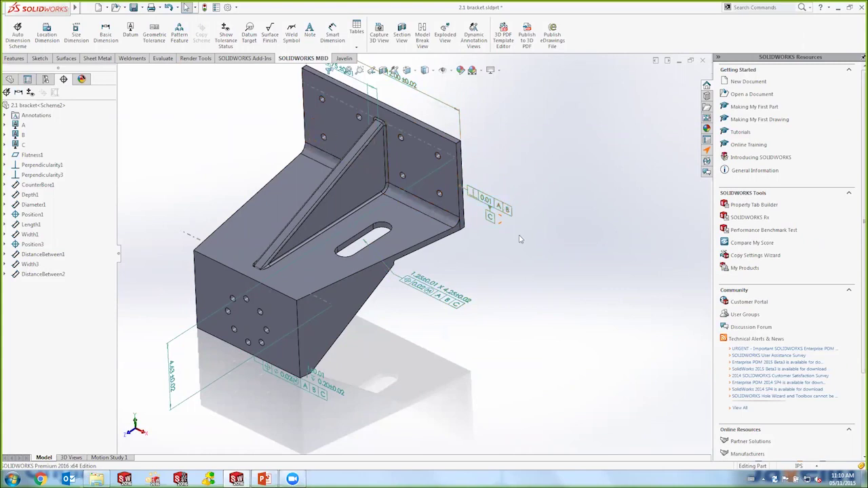
Step: Close the bracket part without saving its changes and switch to the PowerPoint slide show
click(702, 59)
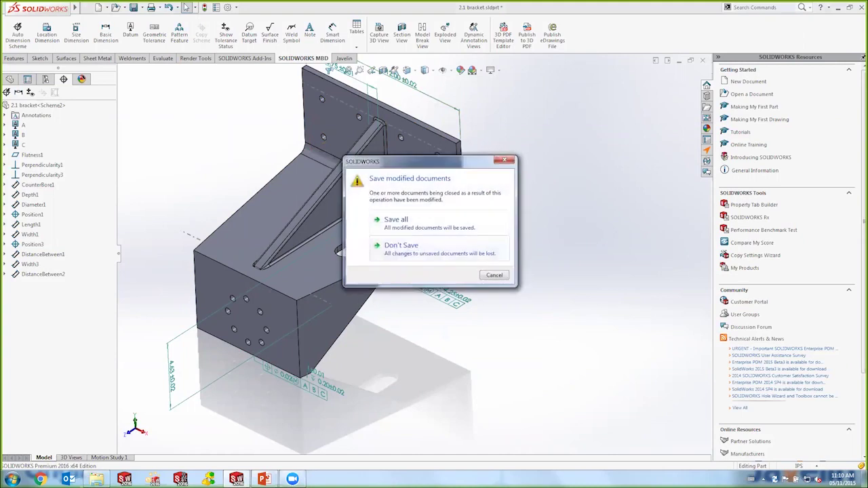
click(401, 245)
mouse_move(264, 479)
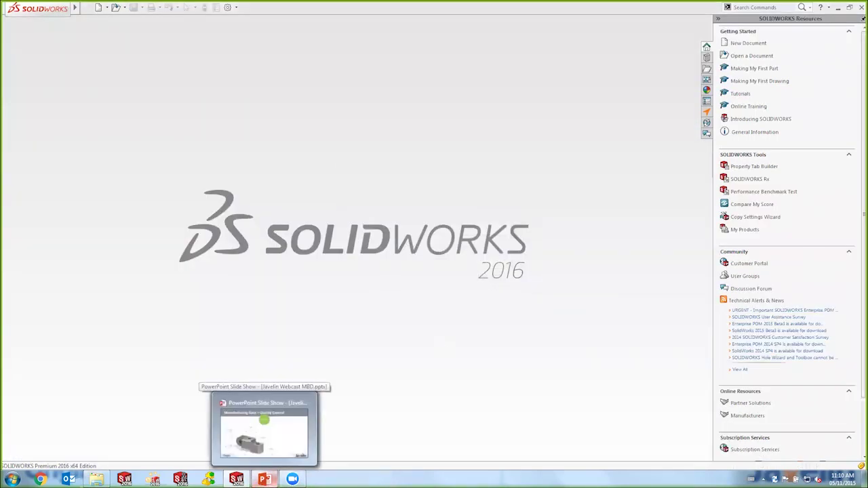
click(263, 420)
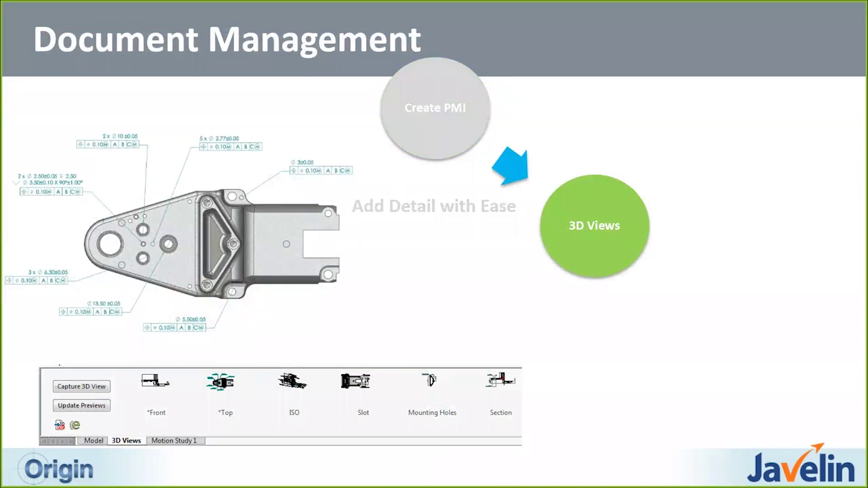
Step: Switch back to SOLIDWORKS and open 3 Gear Plate.SLDPRT from the MBD Demo folder
key(alt+Tab)
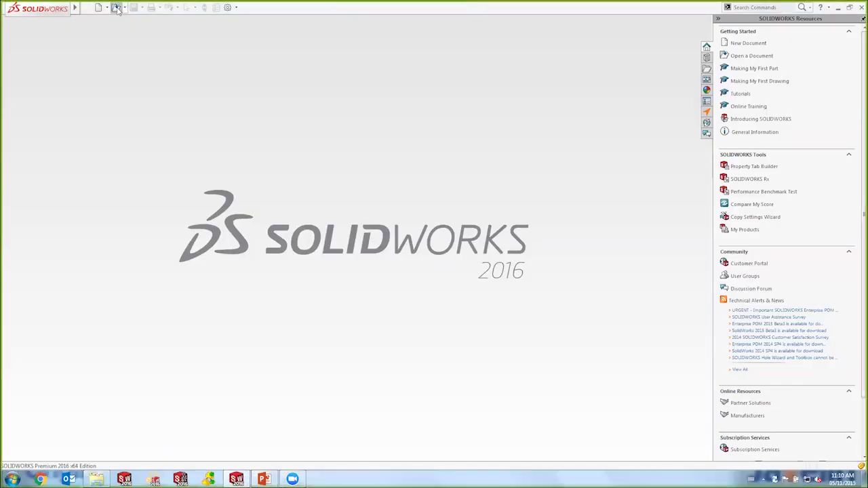
click(116, 7)
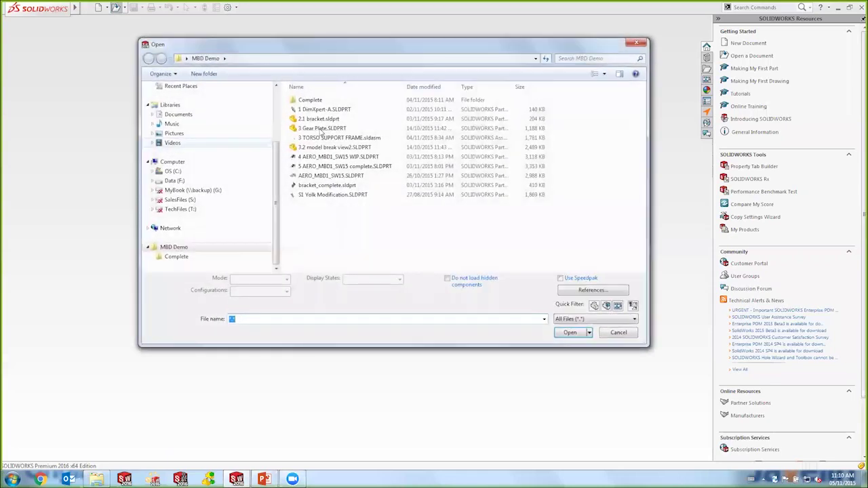
click(320, 129)
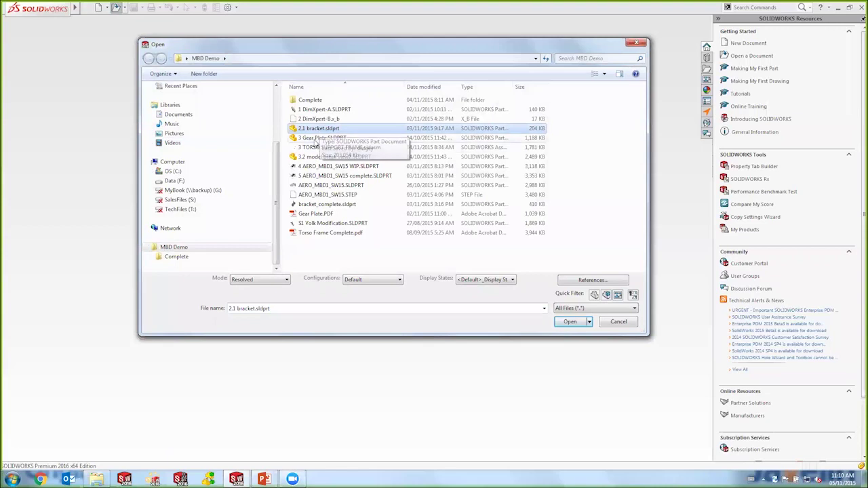
click(320, 138)
click(570, 322)
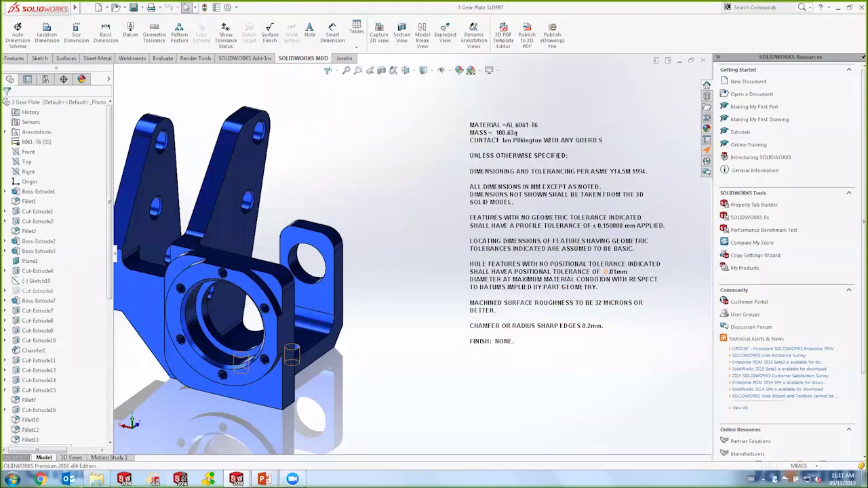
Step: Activate the ISO - ALL DIMS 3D view and examine the gear plate from several directions with Dynamic Annotation Views temporarily on
click(72, 458)
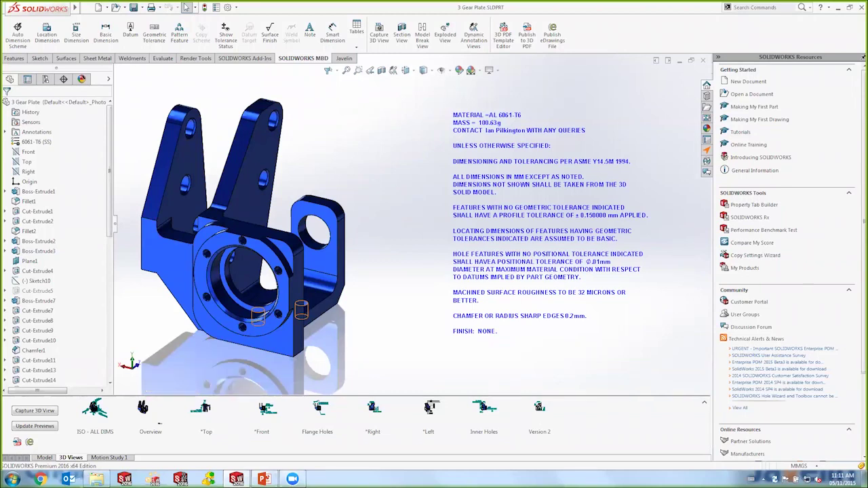
double_click(95, 413)
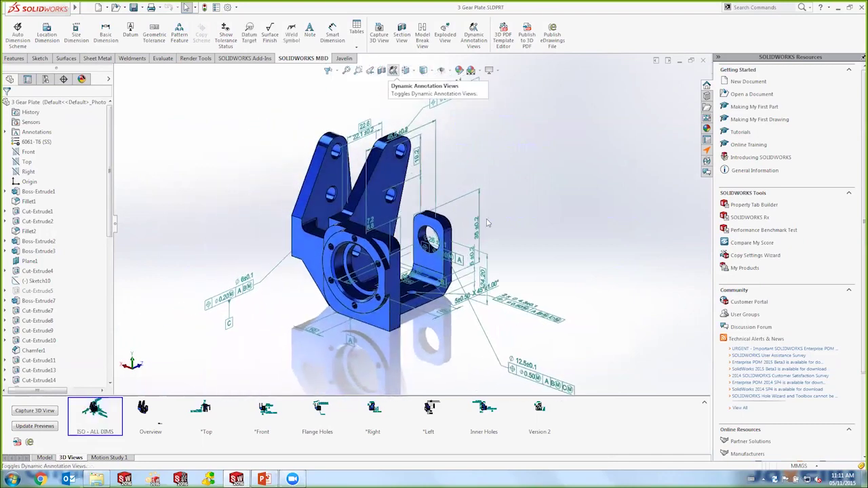
click(394, 71)
mouse_move(486, 243)
middle_down()
mouse_move(512, 265)
mouse_move(448, 261)
mouse_move(425, 245)
mouse_move(423, 300)
mouse_move(411, 310)
mouse_move(404, 280)
mouse_move(457, 282)
middle_up()
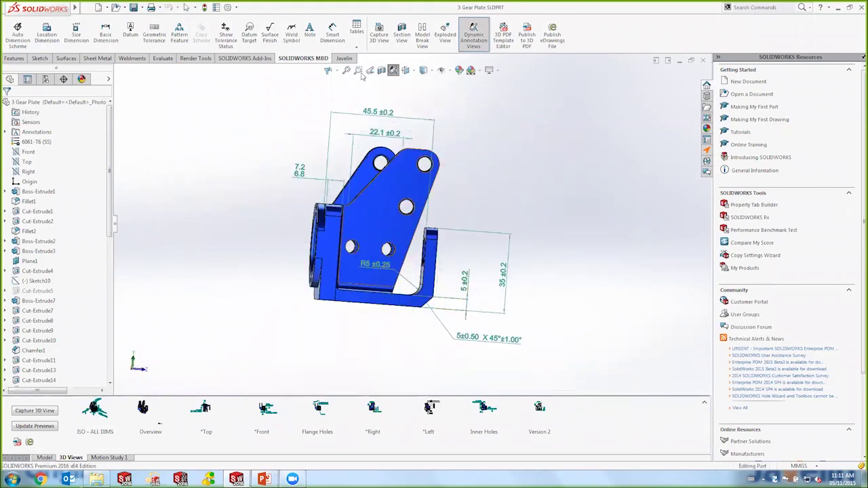
middle_drag(286, 242, 238, 323)
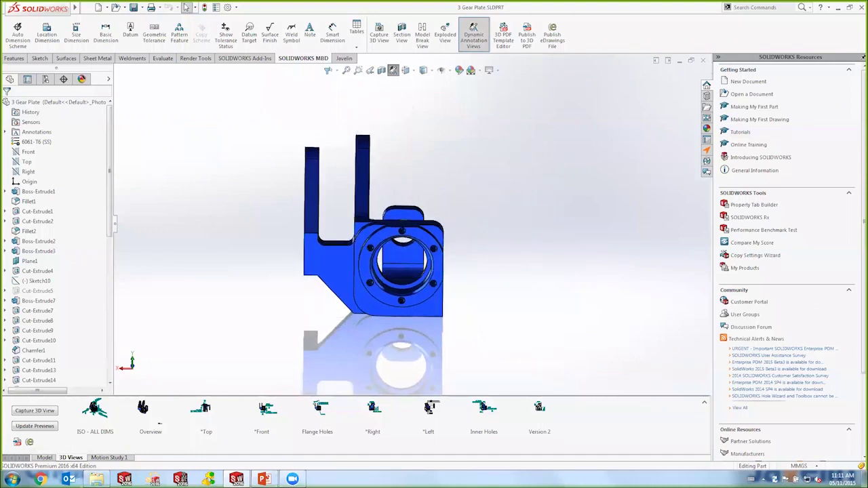
click(393, 72)
Step: Examine the gear plate's annotations through its Top, Front, Right and Version 2 3D views
click(206, 412)
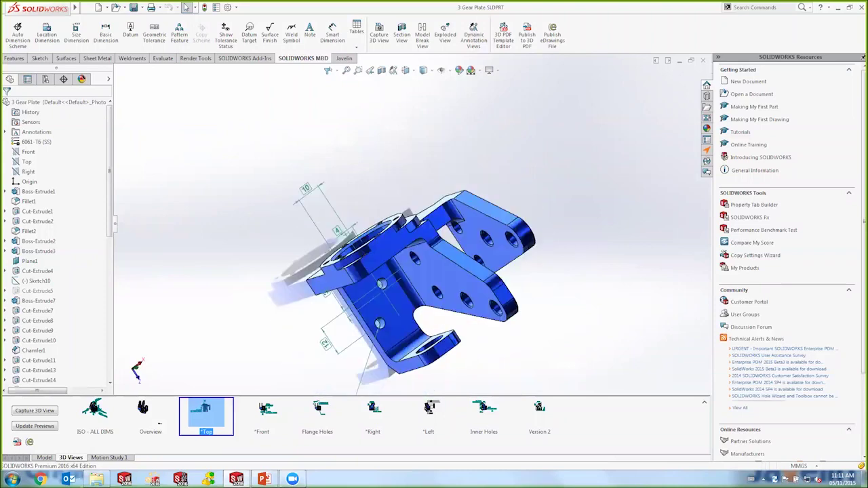
click(265, 410)
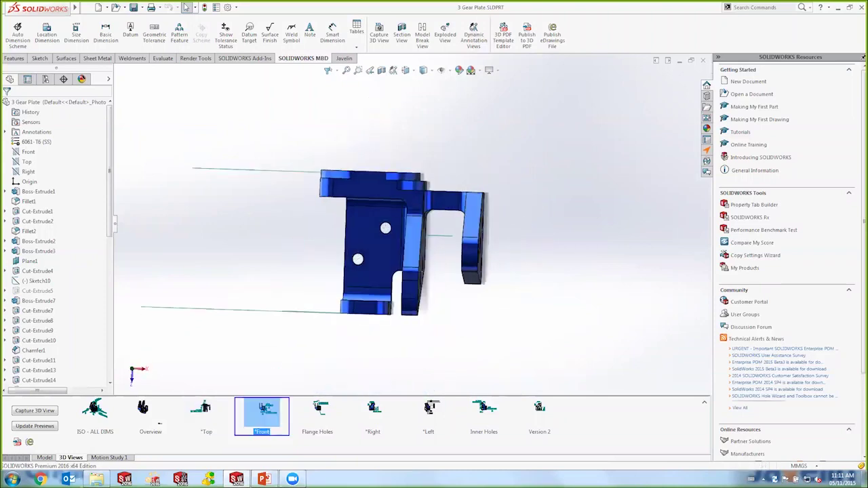
click(373, 410)
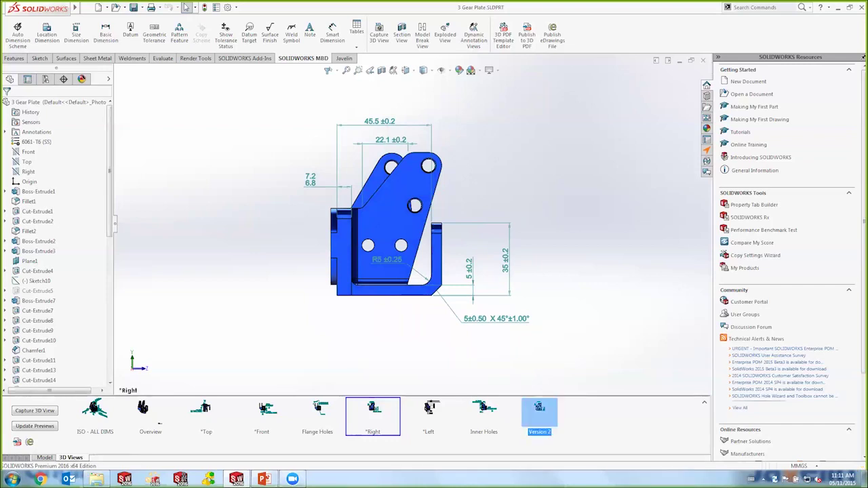
click(539, 411)
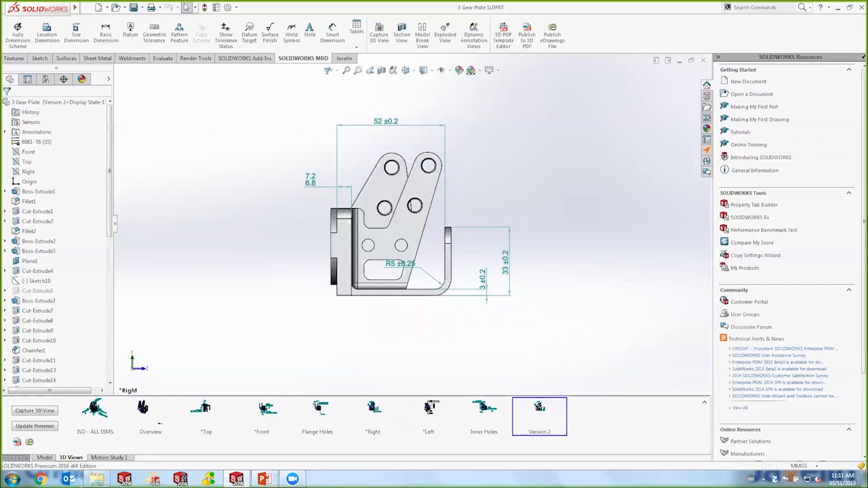
Step: Close the gear plate and open the assembly 3 TORSO SUPPORT FRAME.sldasm
click(703, 60)
click(117, 7)
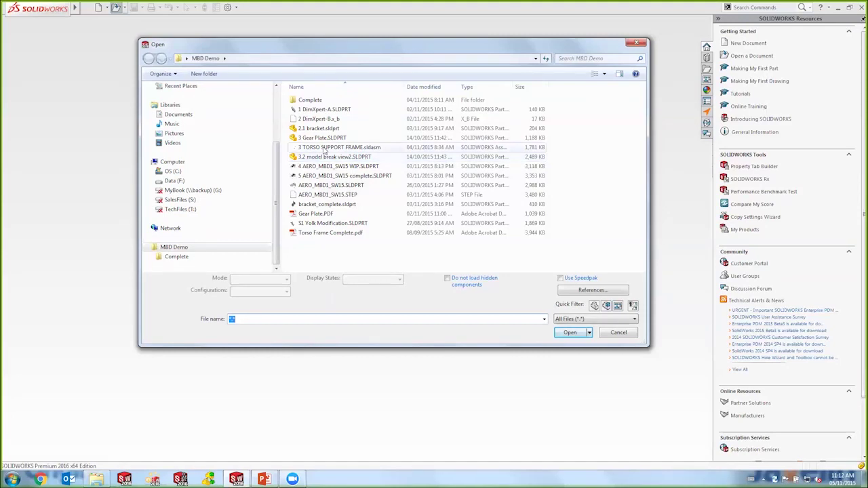
click(324, 148)
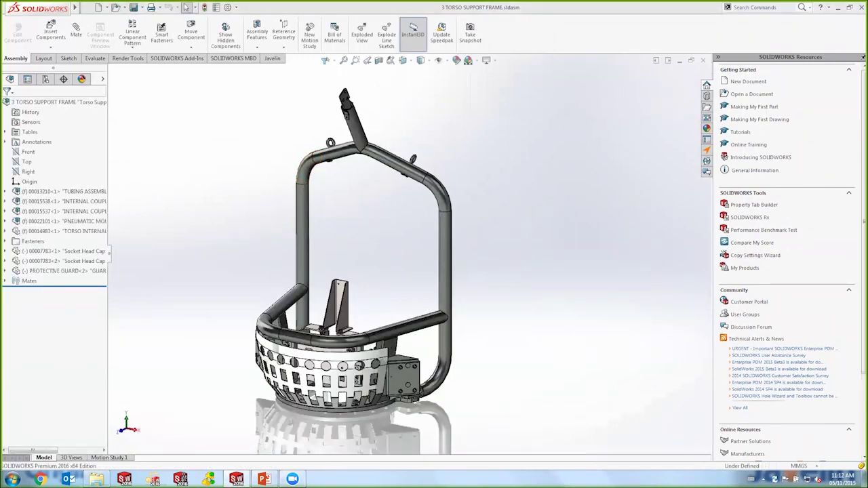
Step: Examine the torso support assembly through its FRONT, TOP, Base Mount, Exploded, Frame and Tubing Assembly 3D views
click(71, 458)
click(95, 413)
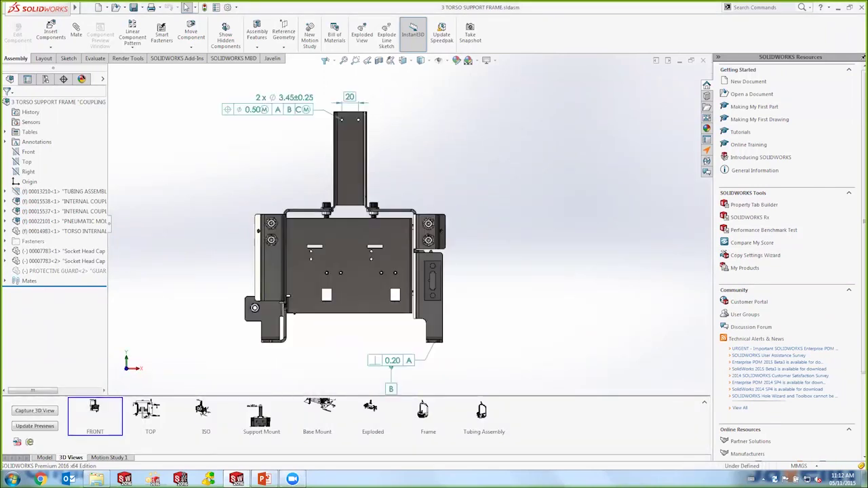
click(150, 412)
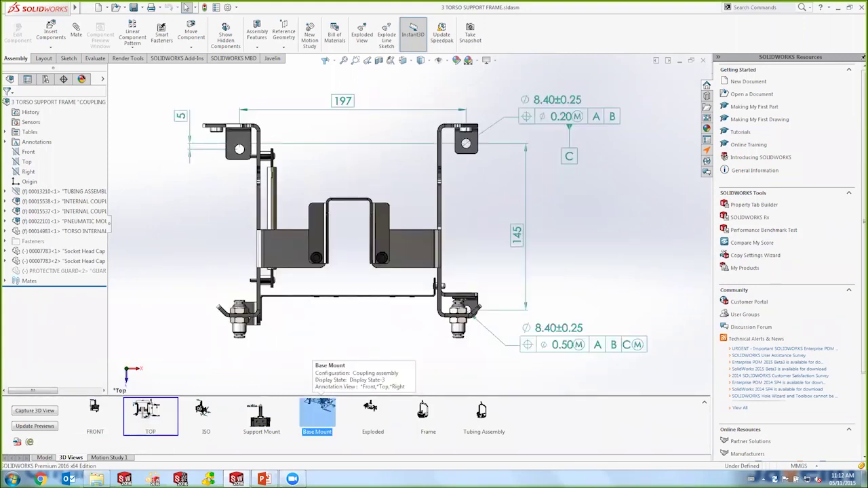
click(317, 410)
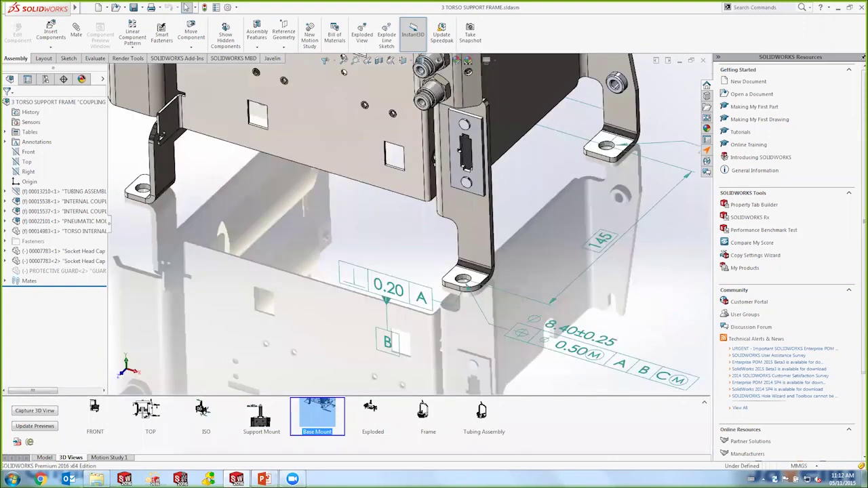
click(371, 408)
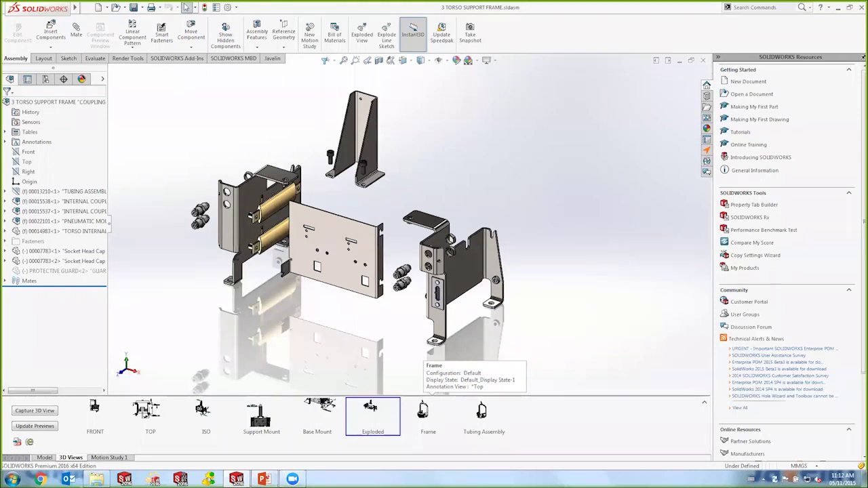
click(423, 411)
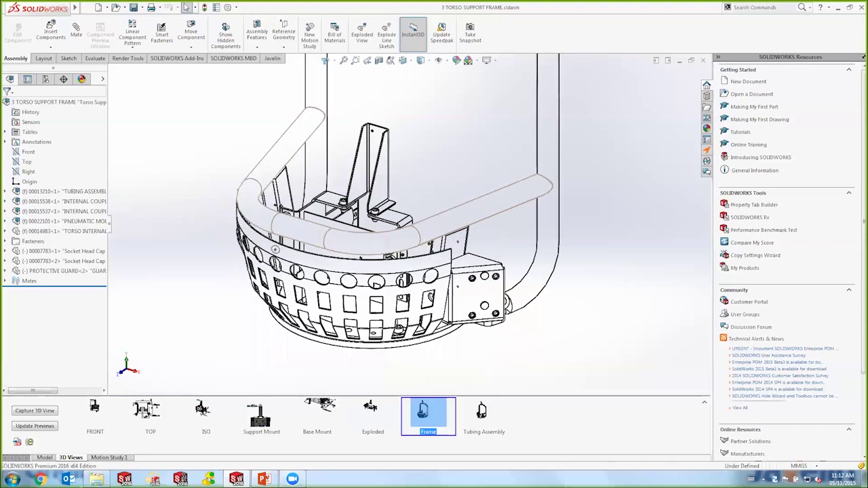
click(482, 411)
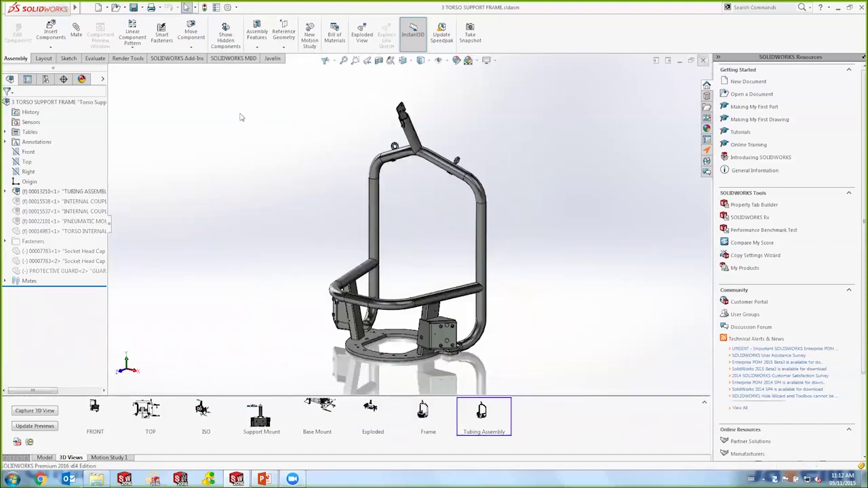
Step: Open 3.2 model break view2.SLDPRT in place of the assembly and display its Side, Gusset, Foot and Top -MBV 3D views
click(115, 8)
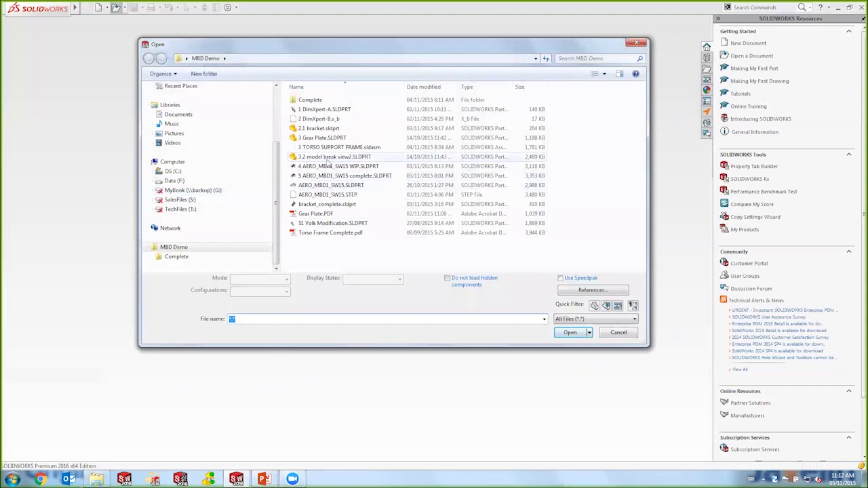
click(328, 157)
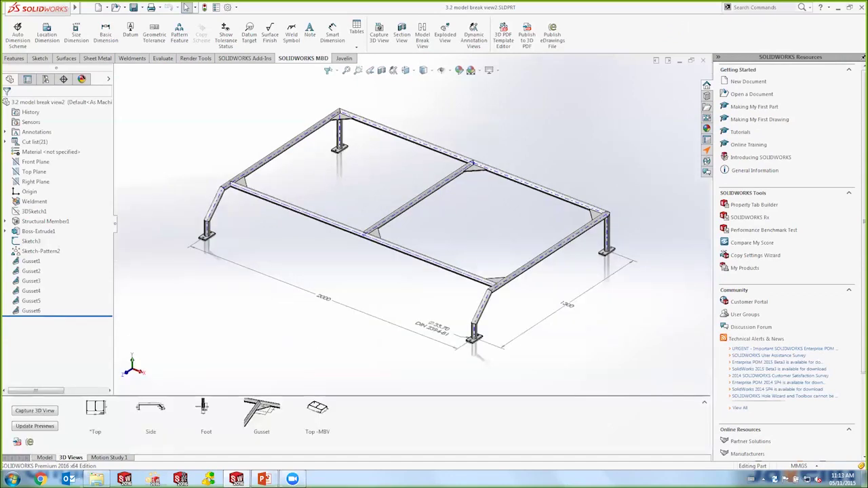
double_click(150, 414)
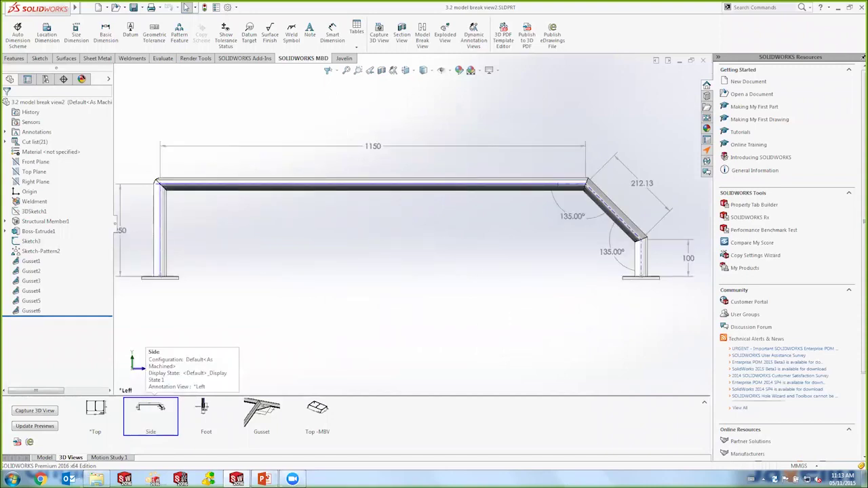
double_click(261, 414)
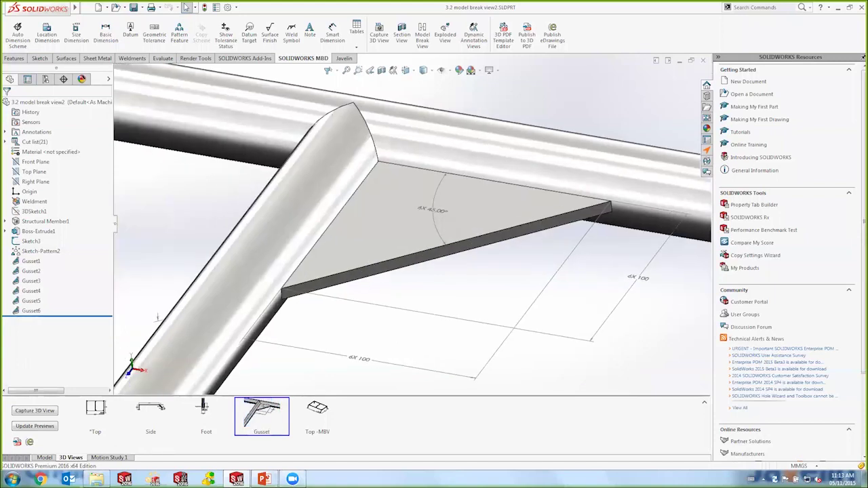
double_click(206, 413)
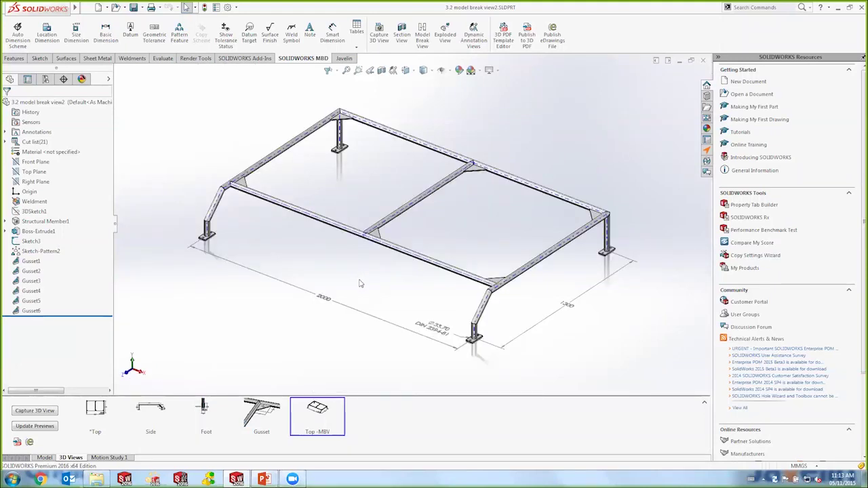
Step: Create a model break view of the frame with two breaks aligned to the Right Plane and a third to the Front Plane
click(422, 39)
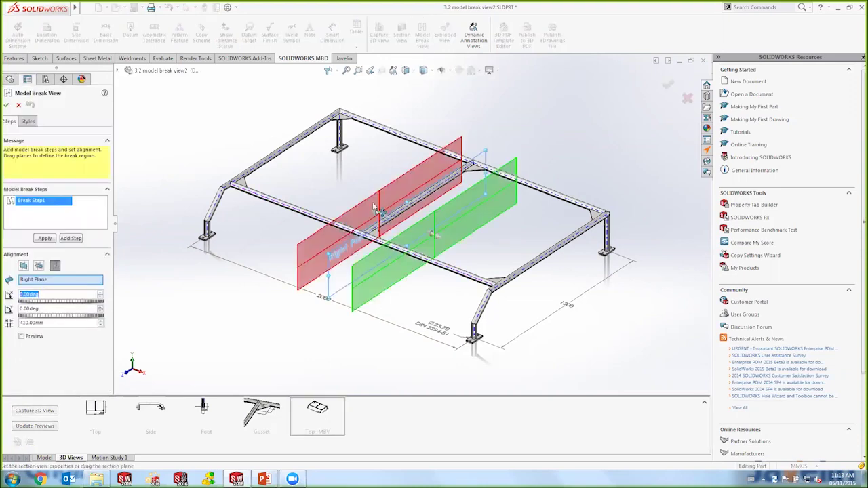
drag(318, 175, 377, 196)
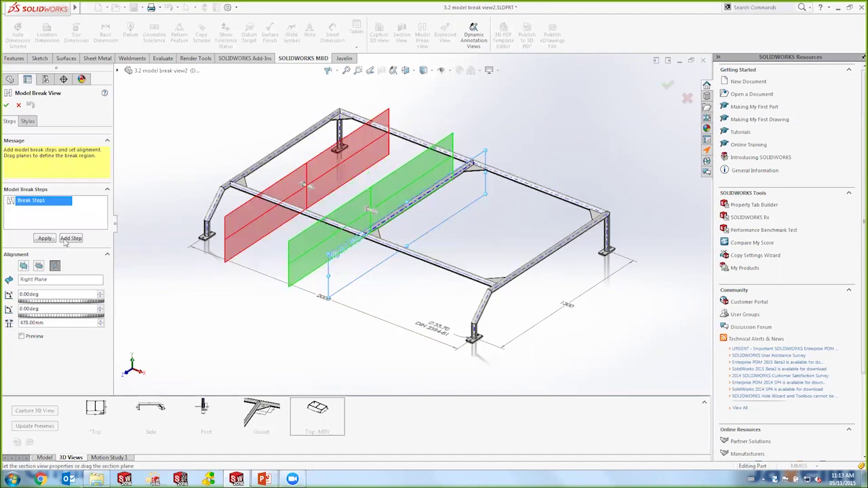
click(71, 238)
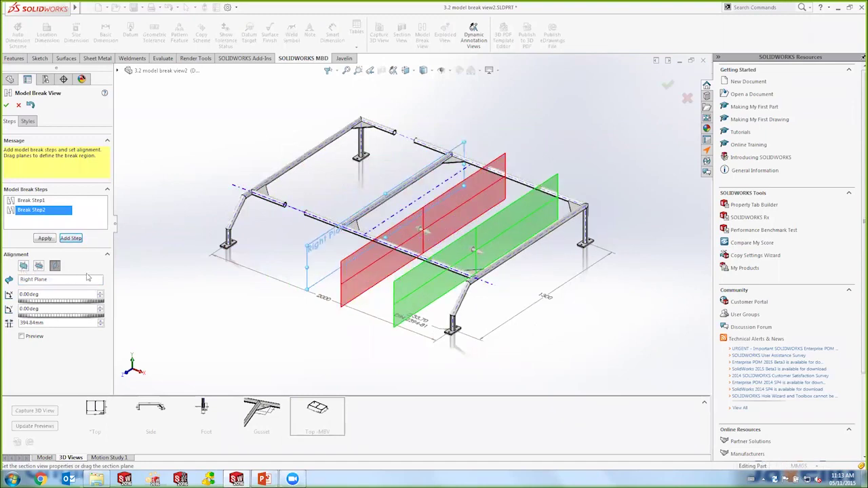
drag(423, 225, 433, 206)
click(71, 238)
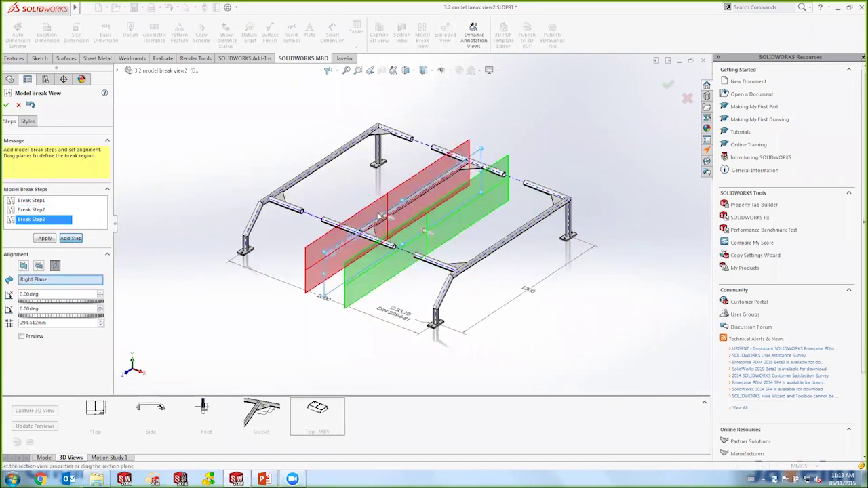
click(23, 265)
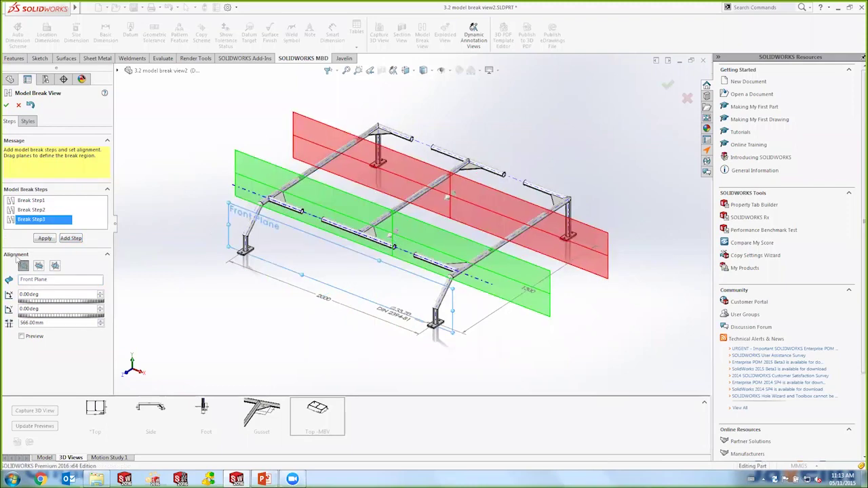
click(45, 238)
Step: Set the break gap to 50 mm, accept the model break view and inspect the broken tubes
click(27, 121)
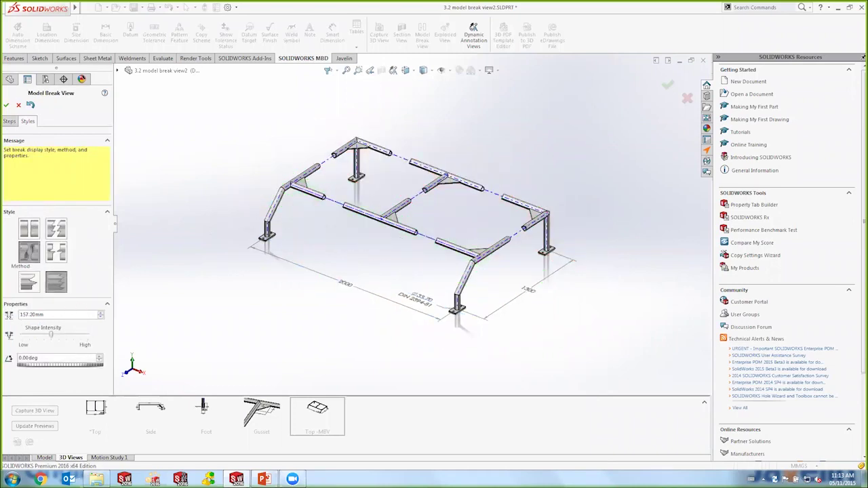
double_click(54, 315)
text(50)
key(Return)
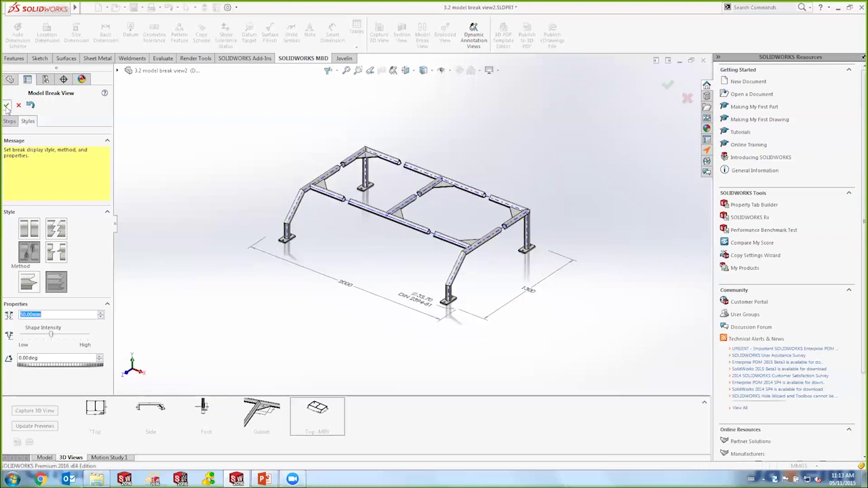
click(6, 104)
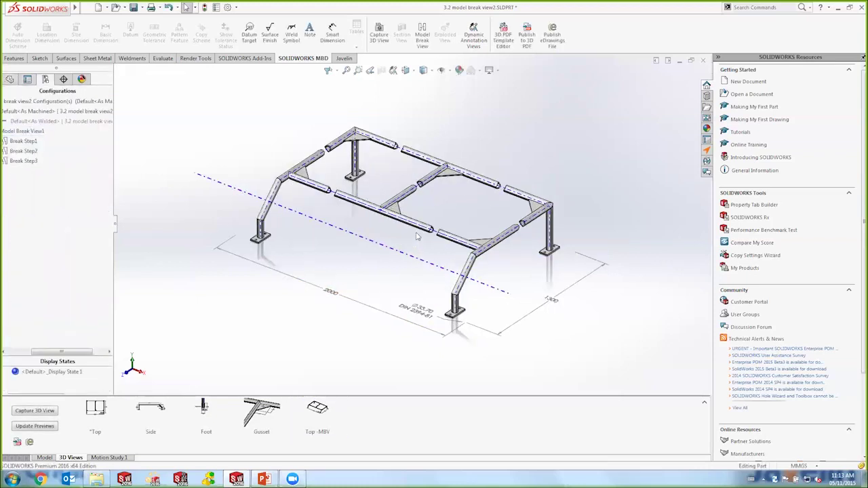
scroll(417, 236, down, 2)
scroll(417, 236, down, 2)
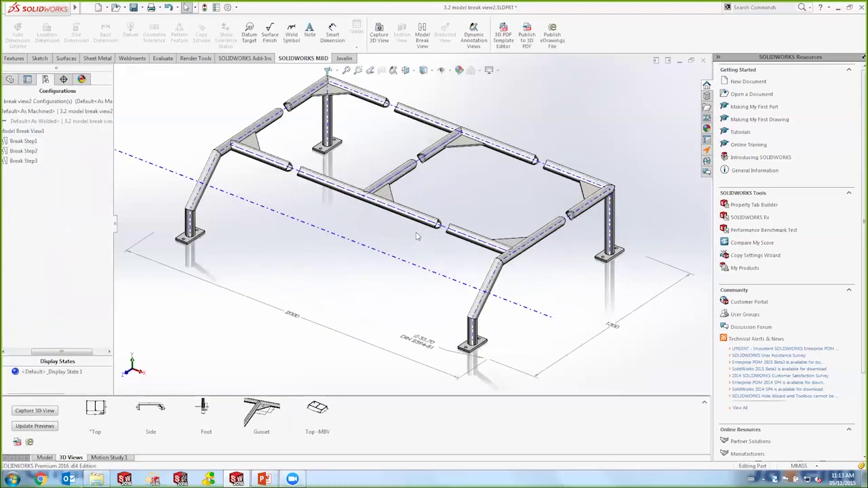
scroll(417, 236, down, 2)
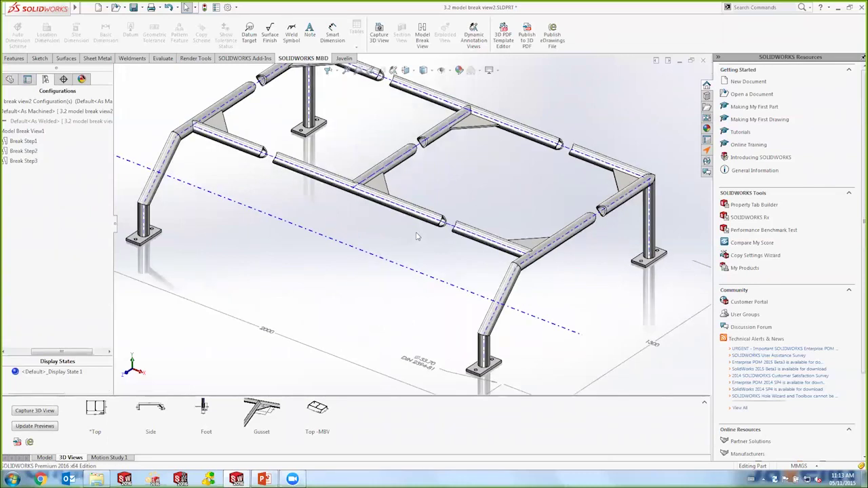
scroll(417, 236, down, 2)
scroll(417, 236, down, 2)
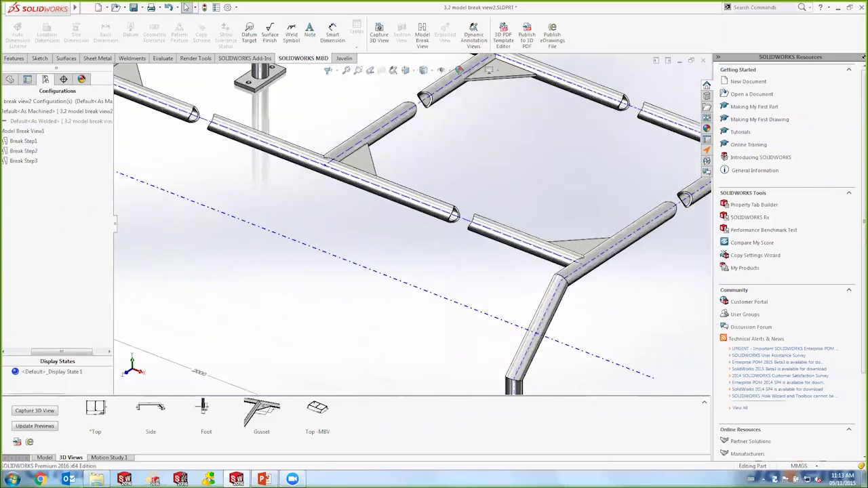
key(f)
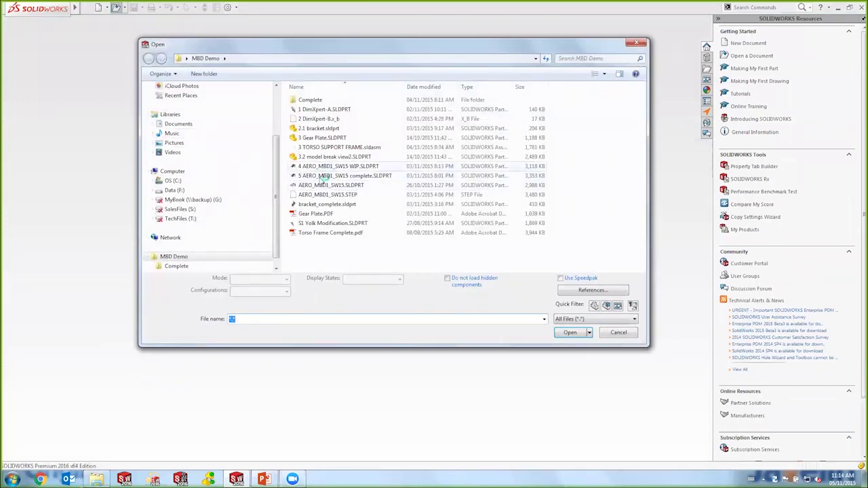
Step: Open 4 AERO_MBD1_SW15 WIP.SLDPRT in place of the frame part, without running feature recognition
double_click(333, 166)
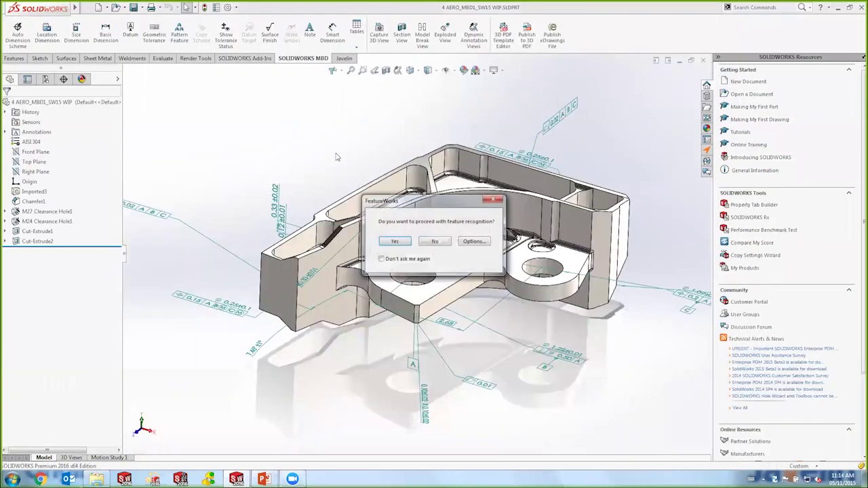
key(Escape)
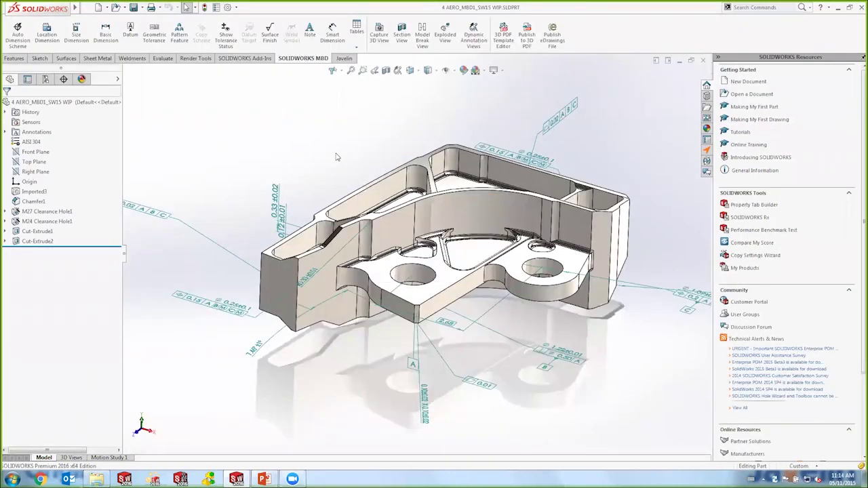
mouse_move(367, 258)
middle_down()
mouse_move(400, 301)
mouse_move(430, 313)
mouse_move(435, 345)
middle_up()
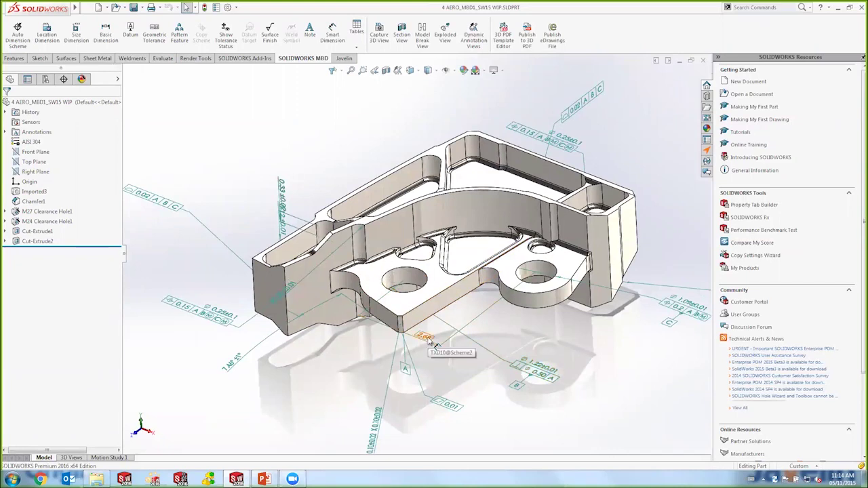
Step: Assign the 2.68 basic dimension between the two large holes to the *Top annotation view and list the part's annotation views
right_click(425, 337)
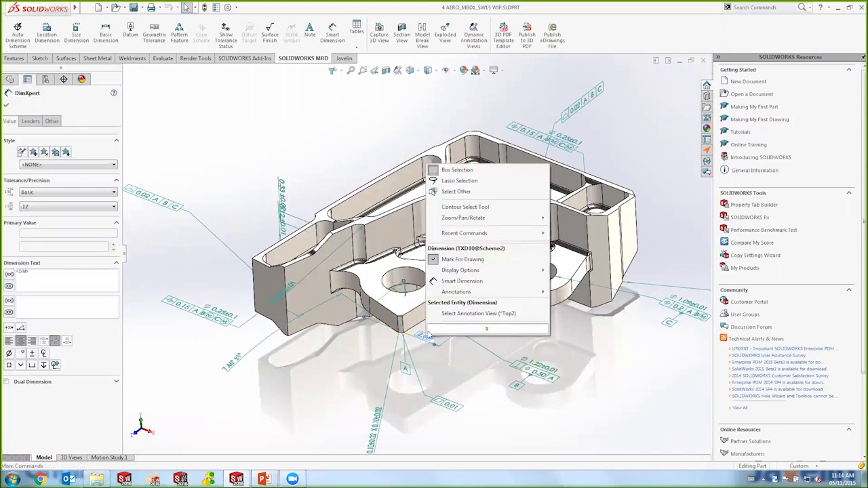
mouse_move(462, 293)
click(467, 313)
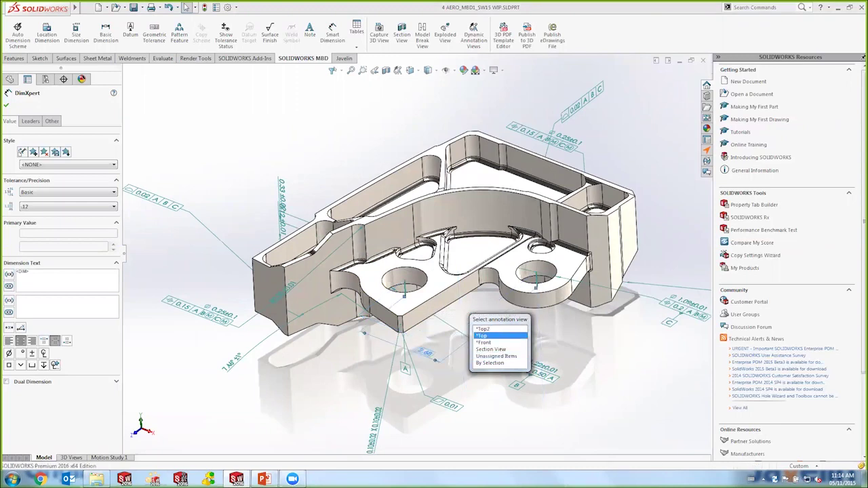
click(483, 331)
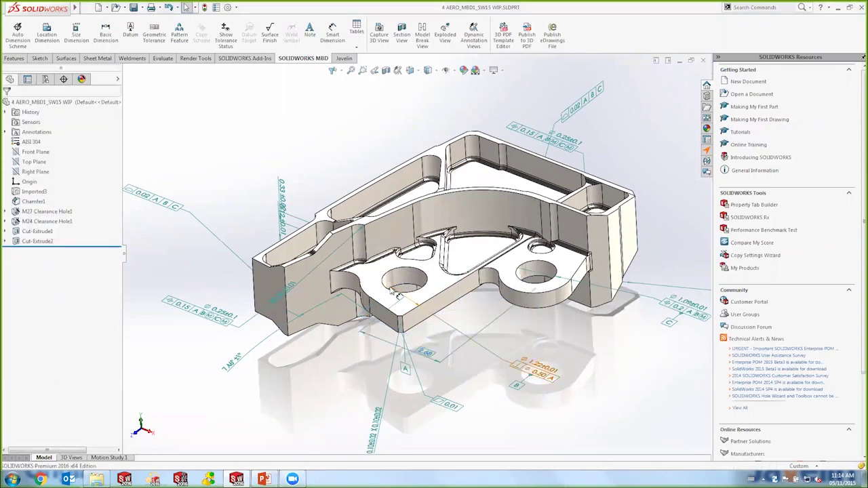
click(6, 131)
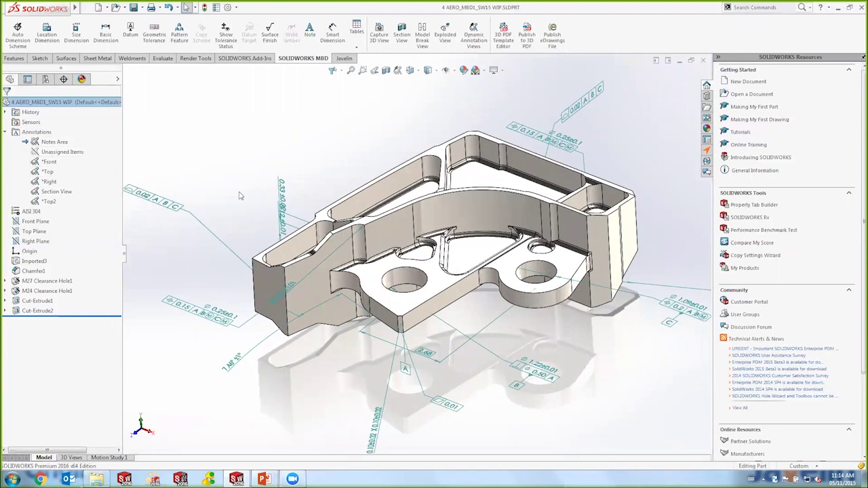
Step: Place one copy of Default Notes 2 from the design library's annotations folder in the empty space beside the part
scroll(274, 229, up, 1)
ctrl+middle_drag(411, 157, 483, 165)
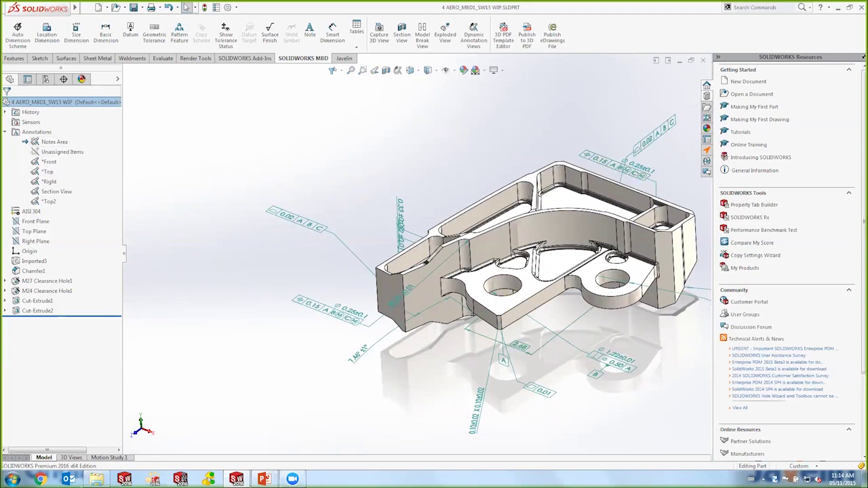
click(707, 95)
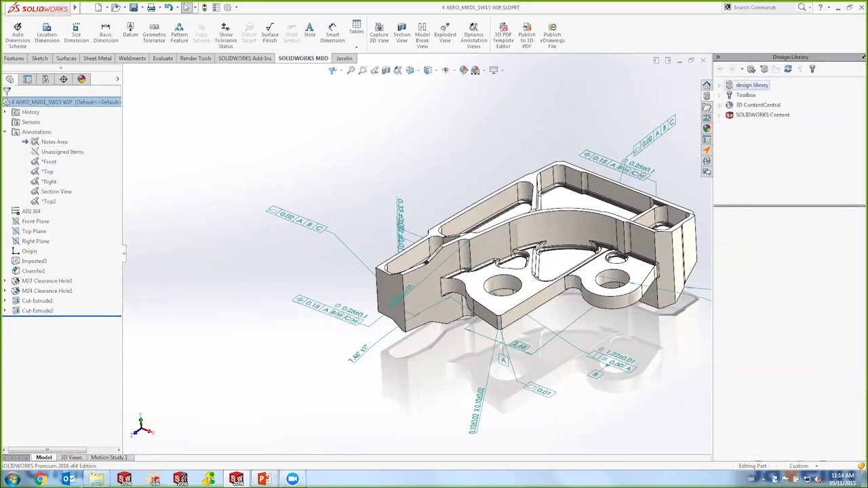
click(751, 85)
click(760, 95)
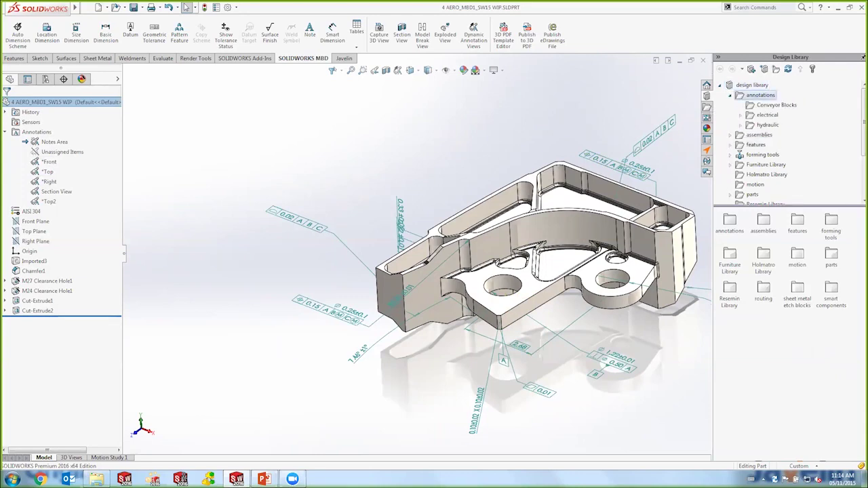
drag(764, 225, 200, 167)
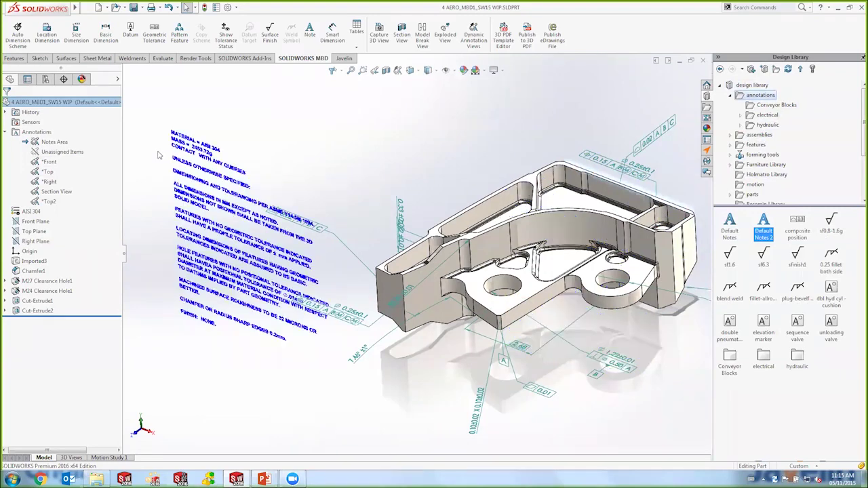
click(204, 139)
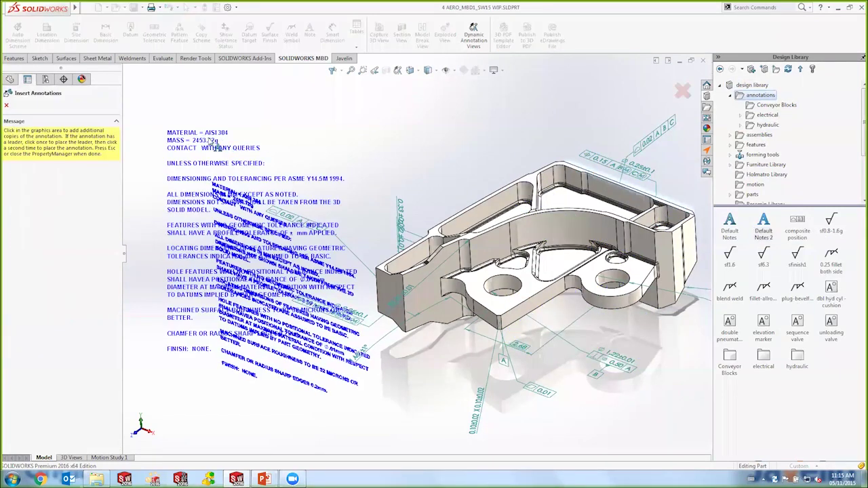
key(Escape)
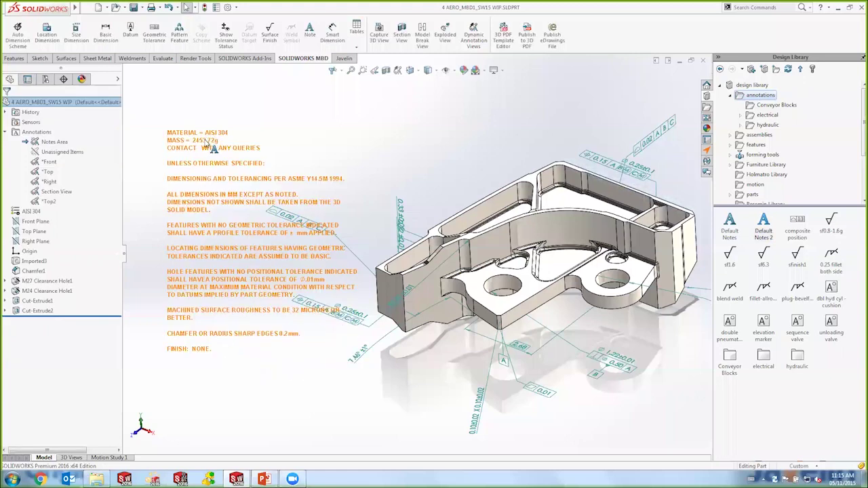
drag(205, 139, 190, 140)
key(Escape)
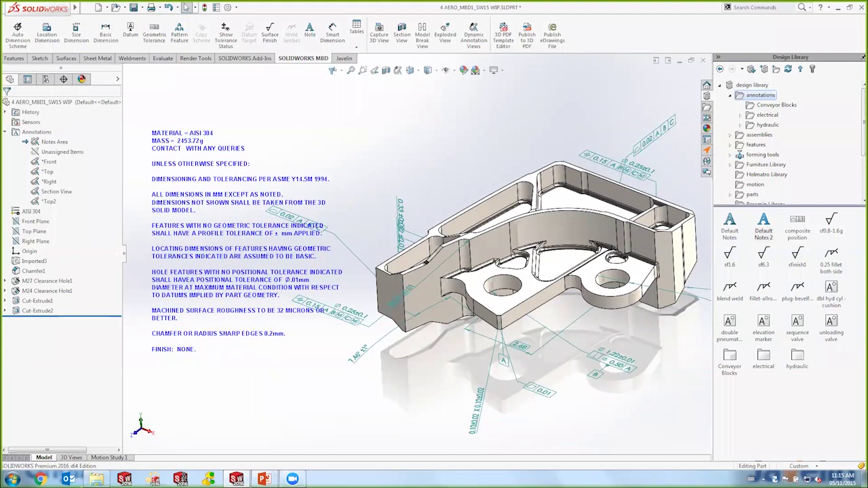
Step: Capture a 3D view named Cover that includes only the Notes Area annotation view
click(71, 458)
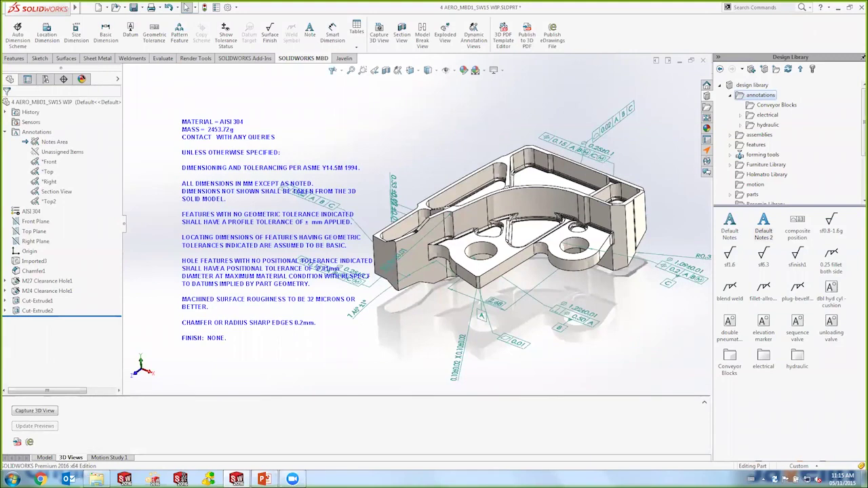
click(34, 411)
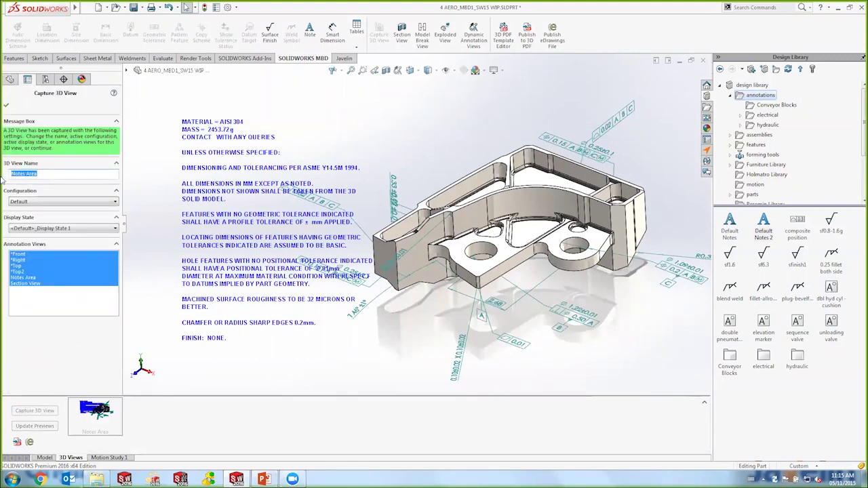
text(Cover)
ctrl+click(32, 283)
ctrl+click(26, 272)
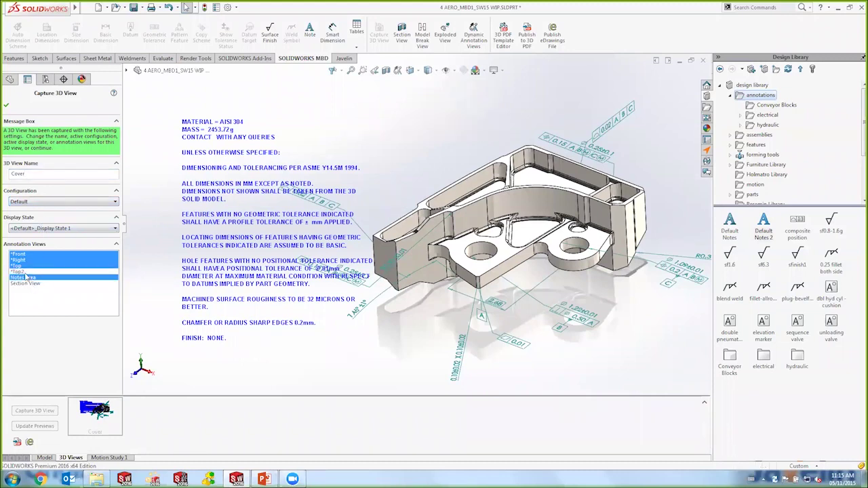
ctrl+click(24, 266)
ctrl+click(25, 260)
ctrl+click(24, 253)
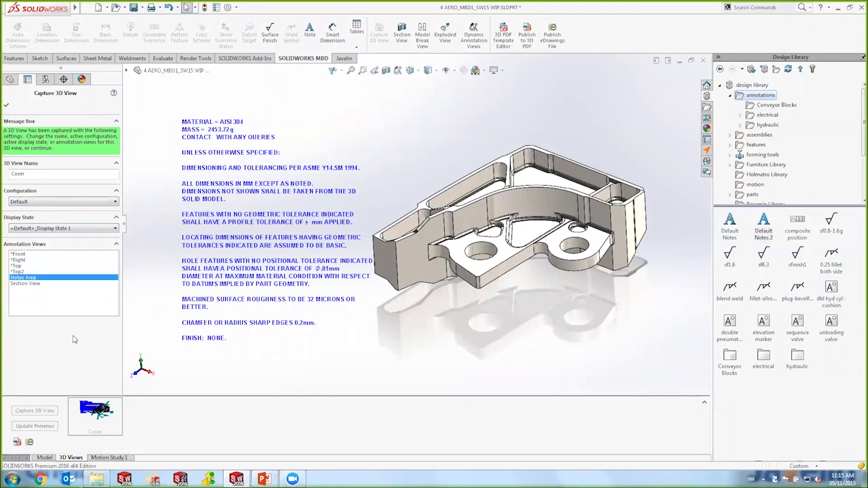
click(6, 105)
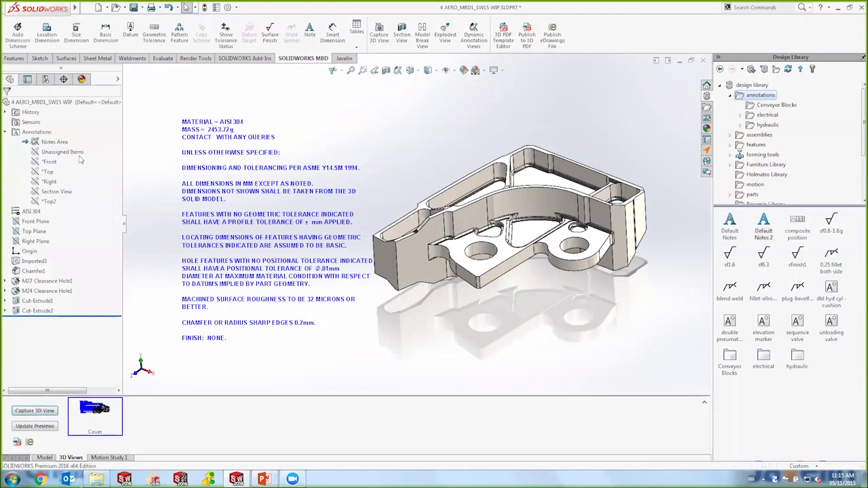
Step: Activate and reorient to the *Front annotation view, then capture it as a 3D view named *Front
click(54, 165)
right_click(53, 165)
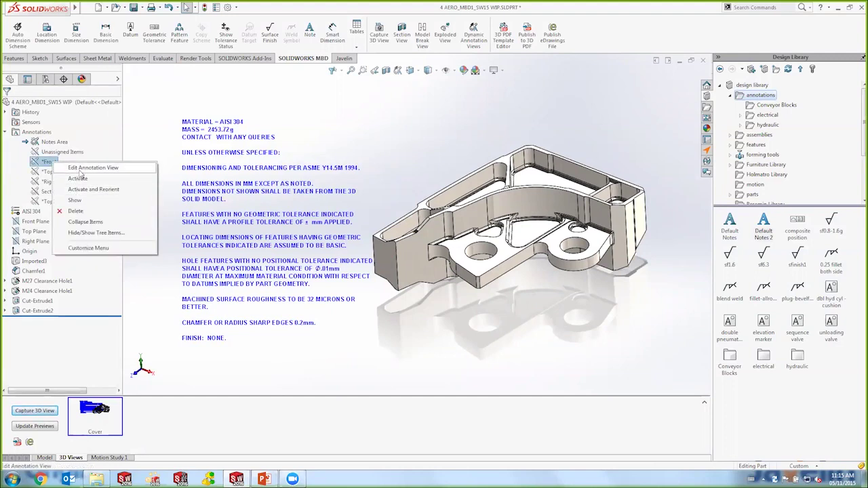
click(85, 189)
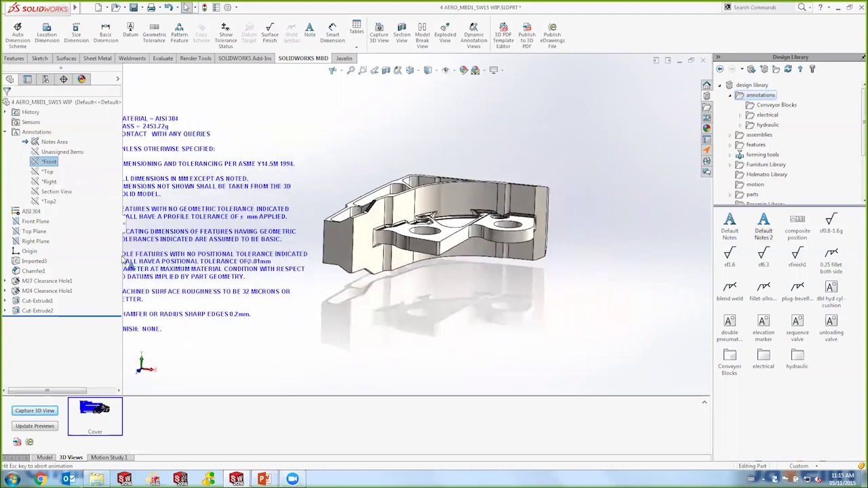
click(53, 276)
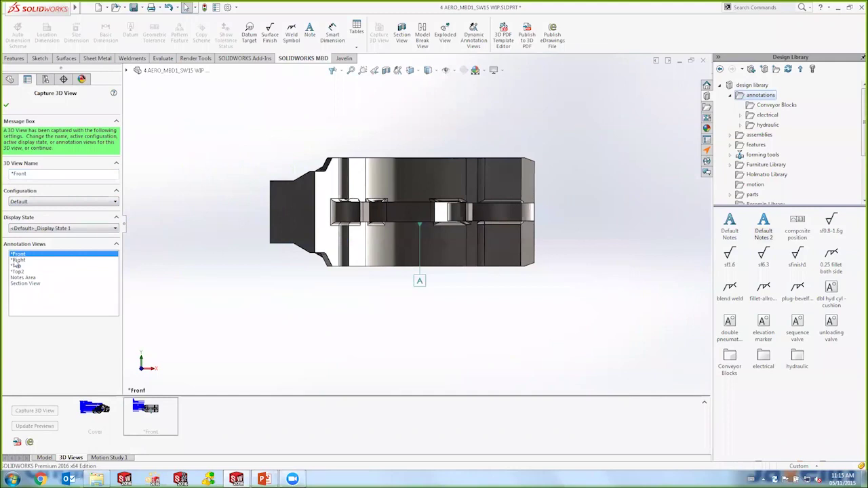
click(6, 105)
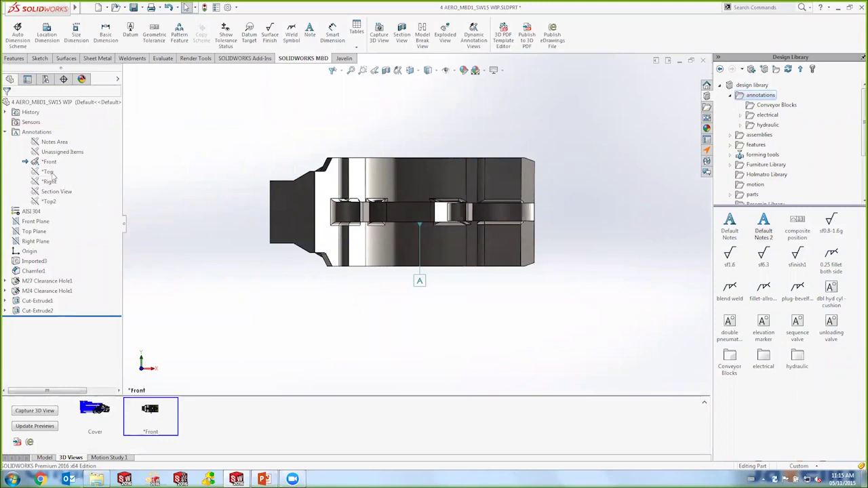
Step: Activate and reorient to the *Top annotation view, then capture it as a 3D view named *Top
right_click(49, 173)
click(81, 200)
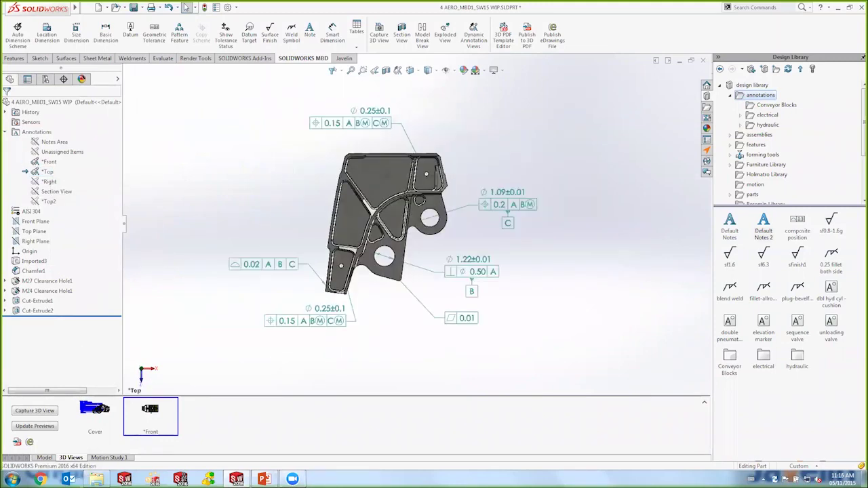
click(35, 410)
ctrl+click(25, 254)
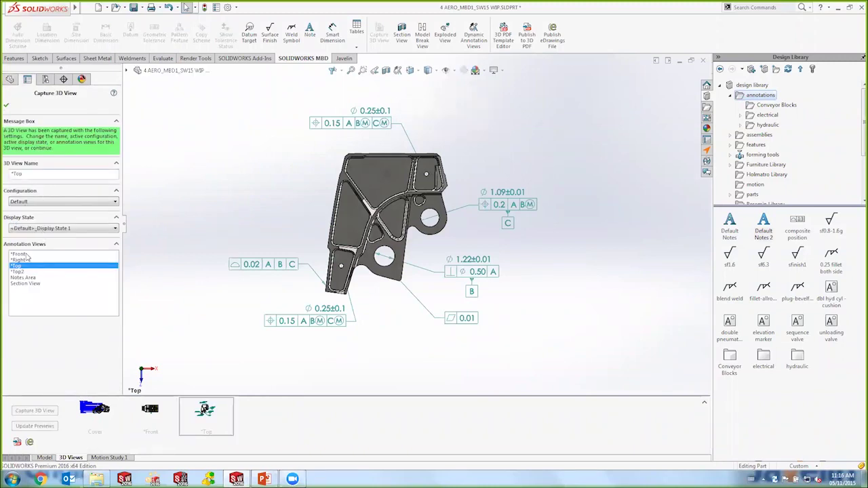
click(7, 107)
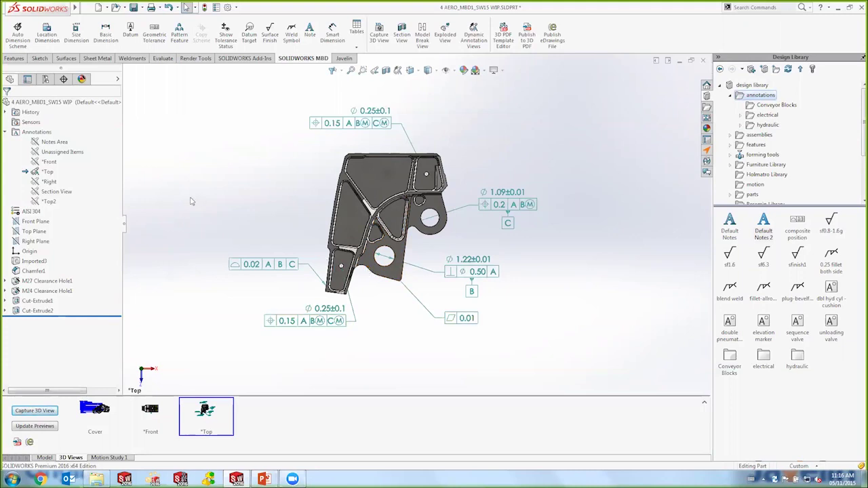
Step: Orient the part to the *Top2 annotation view and capture a 3D view named *Top2 that includes only that annotation view
right_click(48, 202)
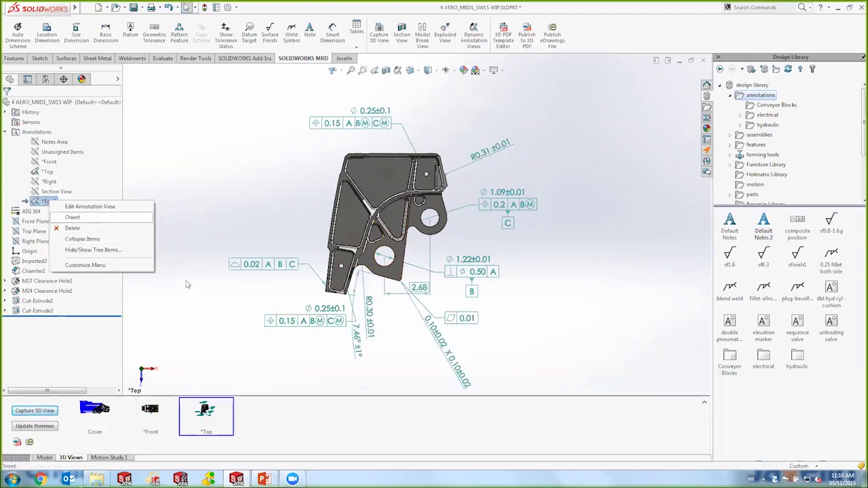
key(Return)
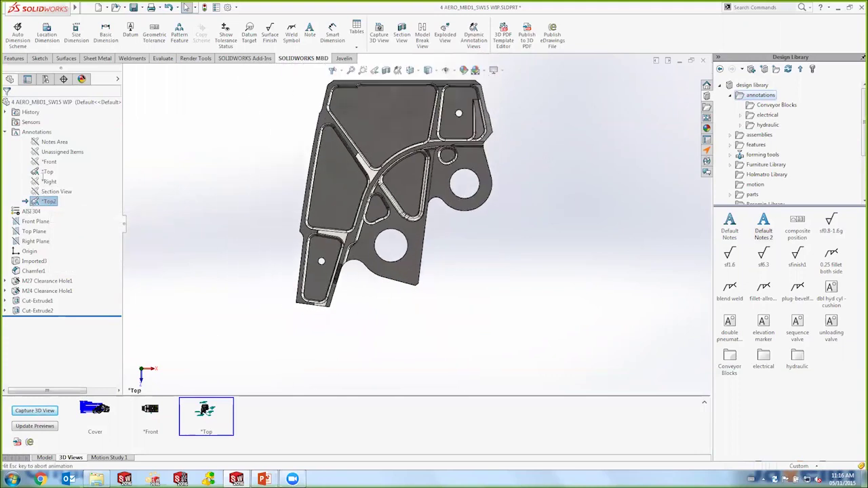
click(23, 270)
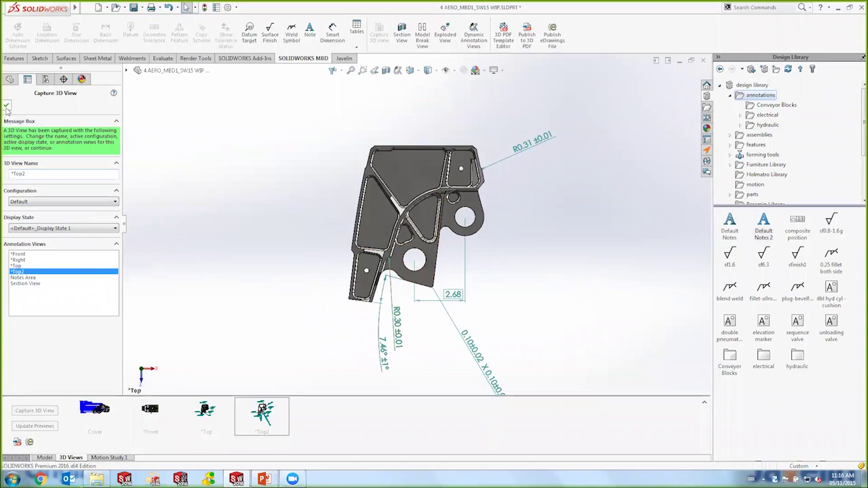
click(6, 106)
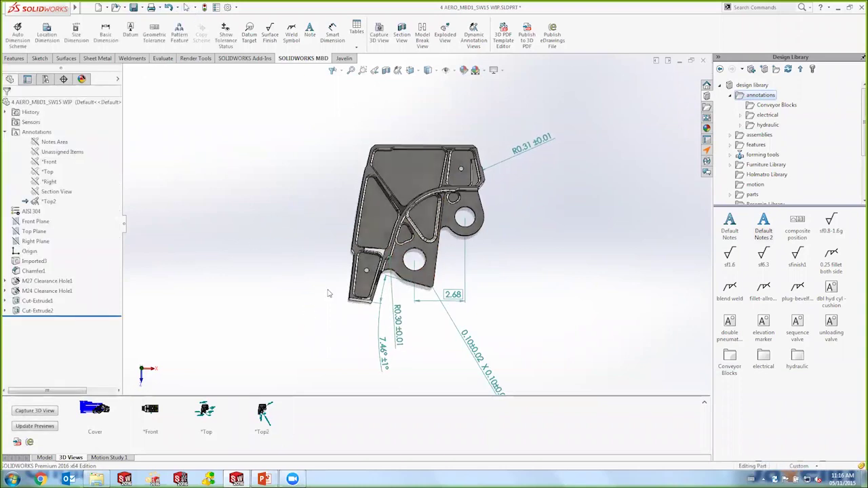
Step: Activate and reorient to the *Front annotation view, then apply a planar section view through the part using the Front Plane at 0.12 in
middle_drag(329, 292, 389, 76)
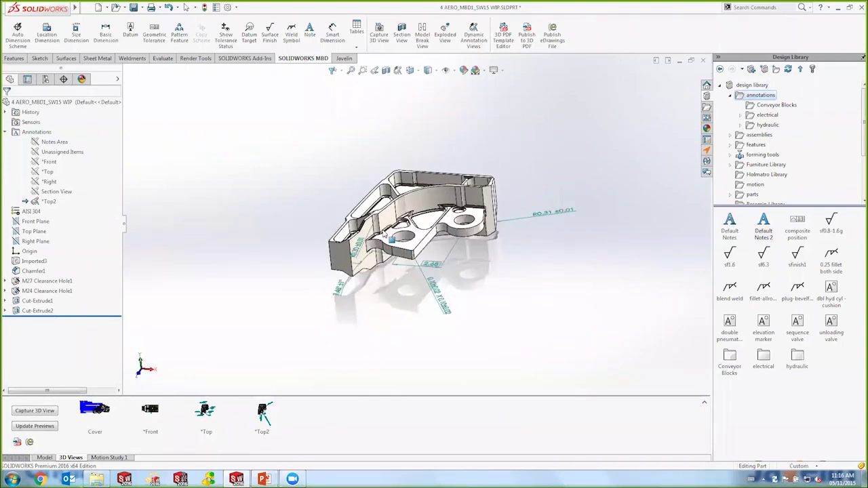
middle_drag(434, 274, 449, 285)
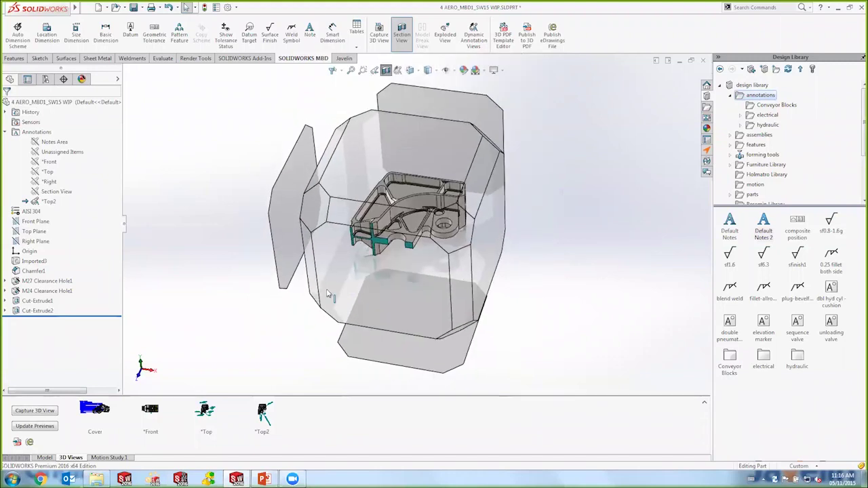
right_click(45, 191)
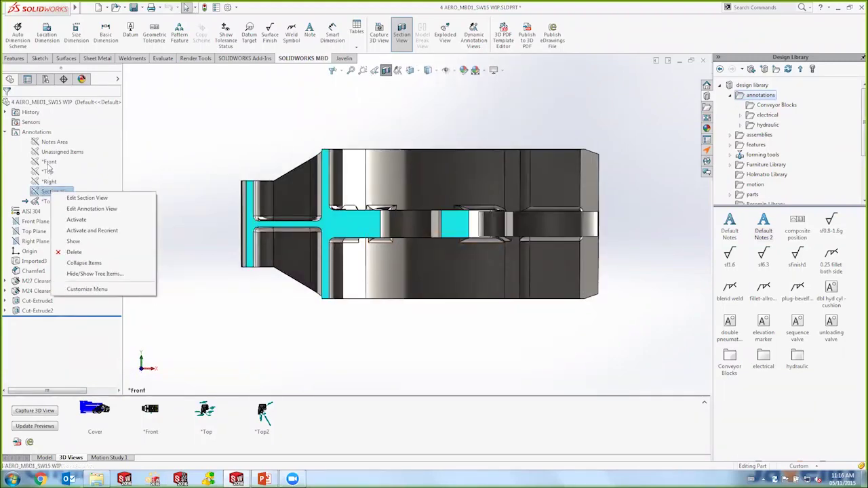
click(48, 162)
right_click(49, 164)
click(71, 181)
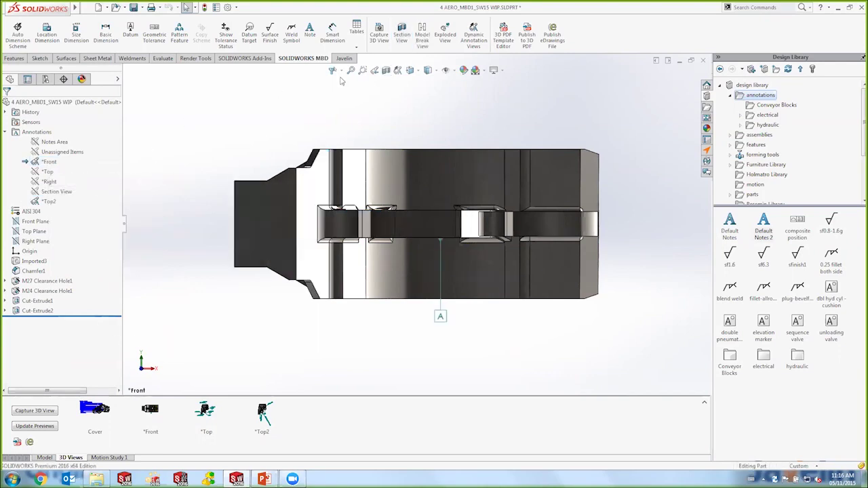
click(385, 70)
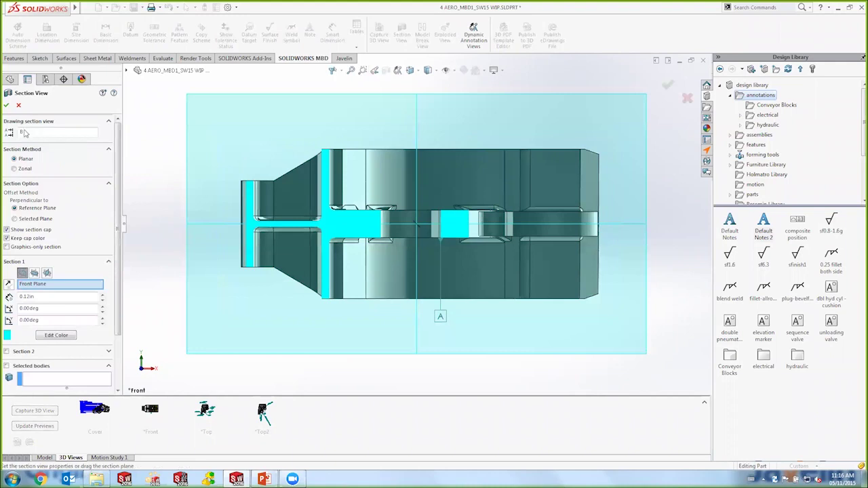
click(6, 105)
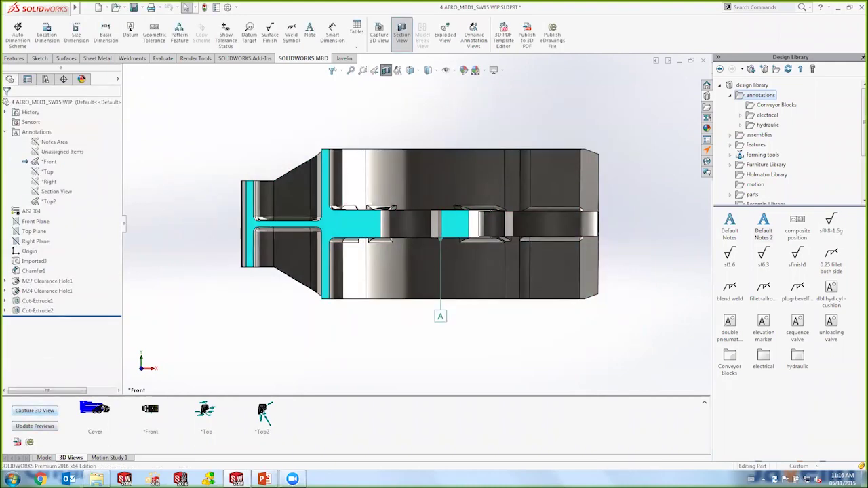
Step: Capture the sectioned part as a 3D view named section a-a that includes the *Front and Section View annotation views
click(35, 410)
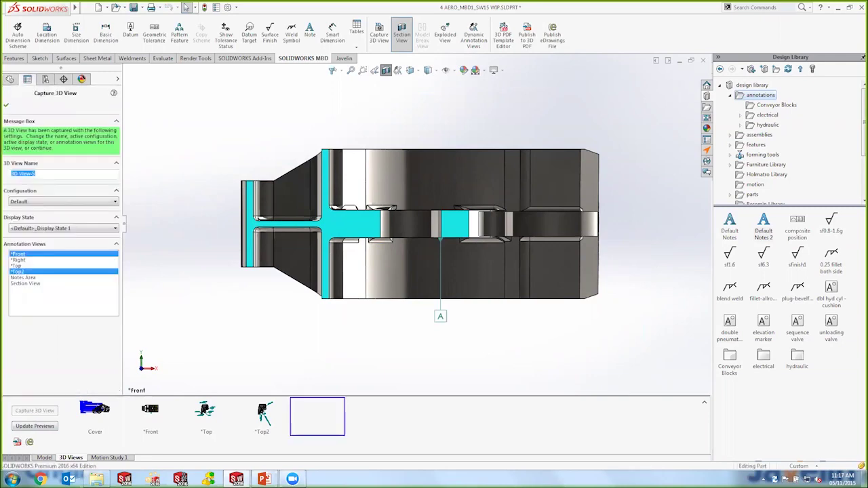
text(I)
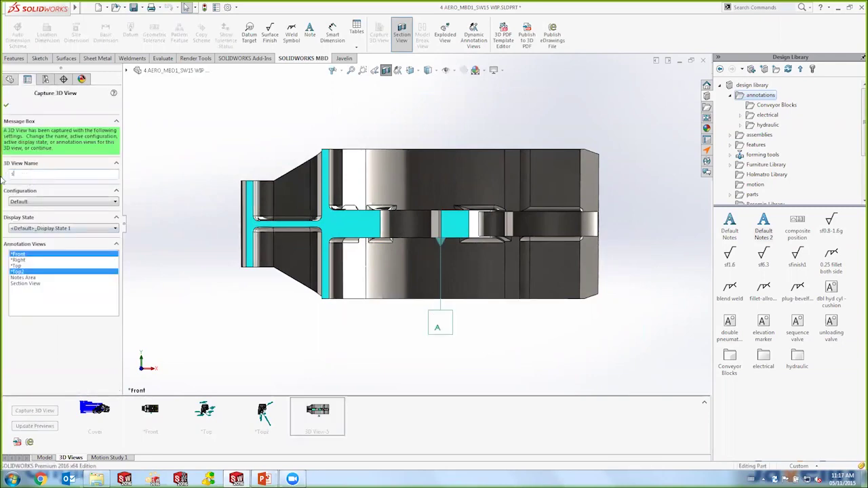
text(ection a-a)
click(19, 271)
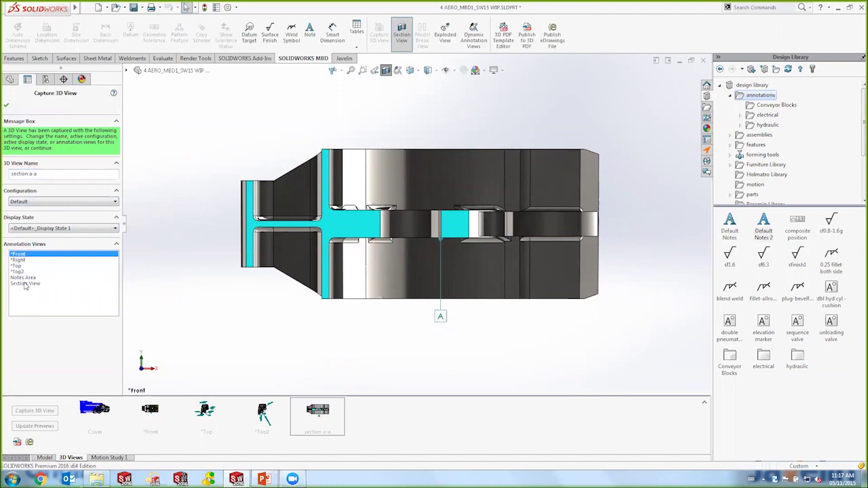
click(26, 285)
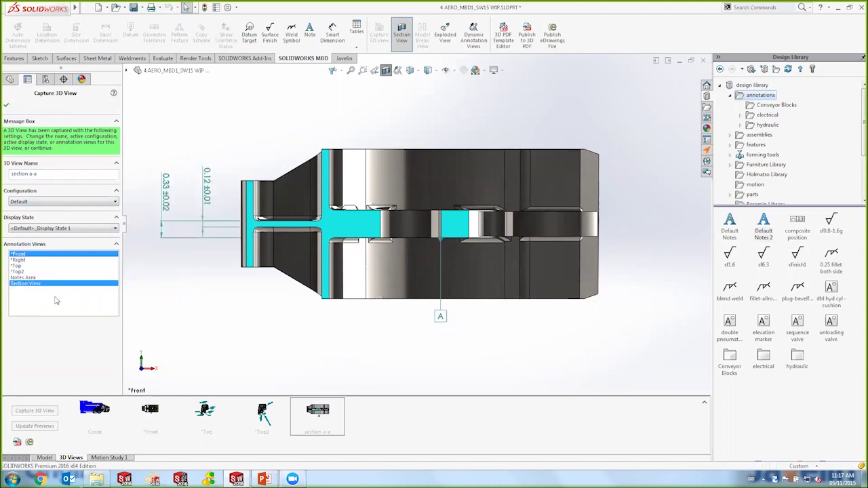
click(7, 105)
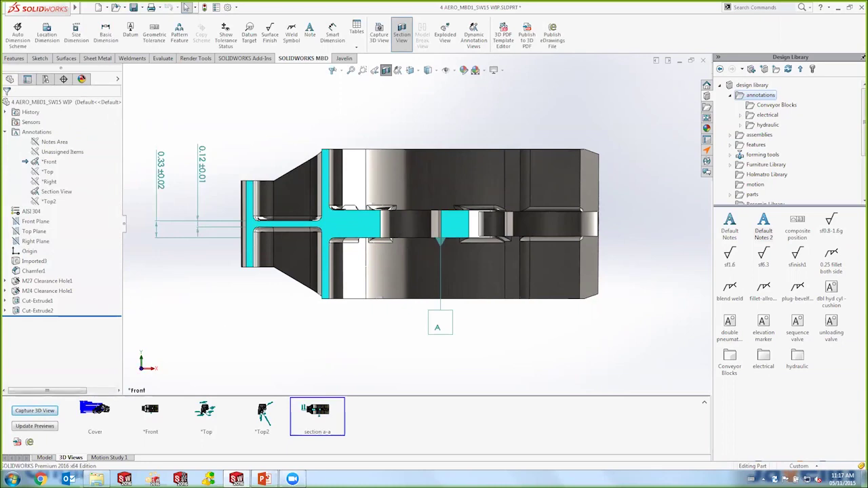
mouse_move(265, 478)
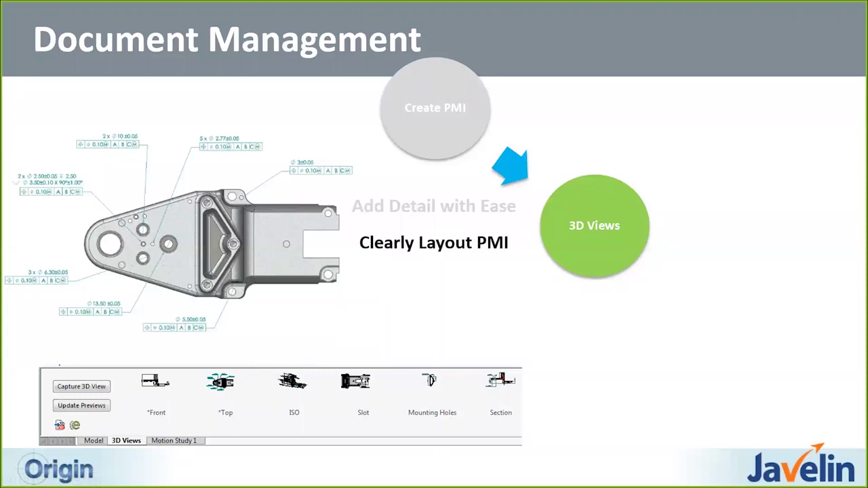
click(522, 292)
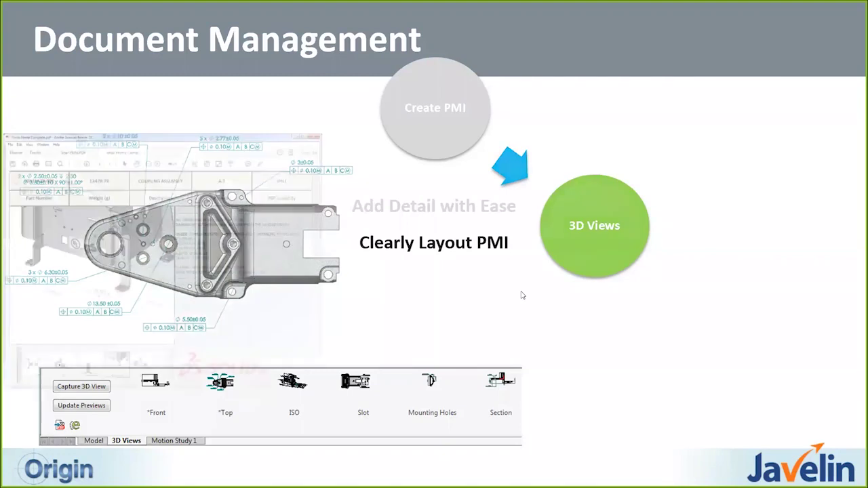
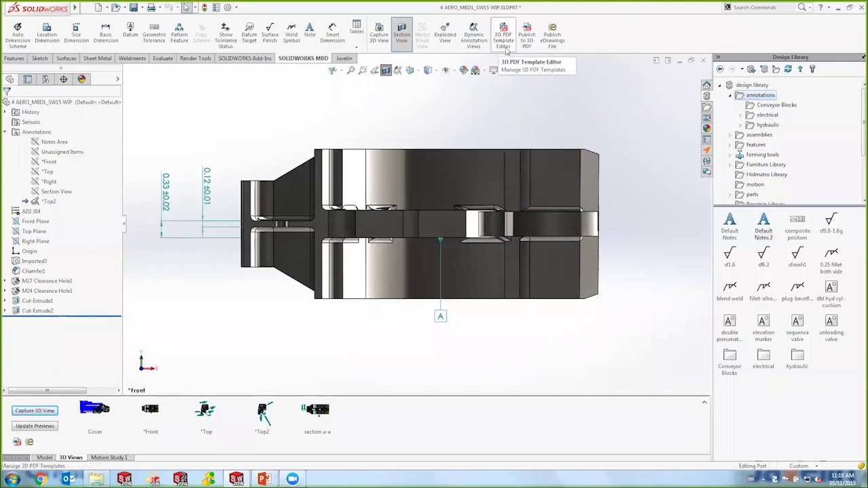
Step: Examine both pages of the 2016 Template Complete layout in the 3D PDF Template Editor, then close the editor
click(504, 49)
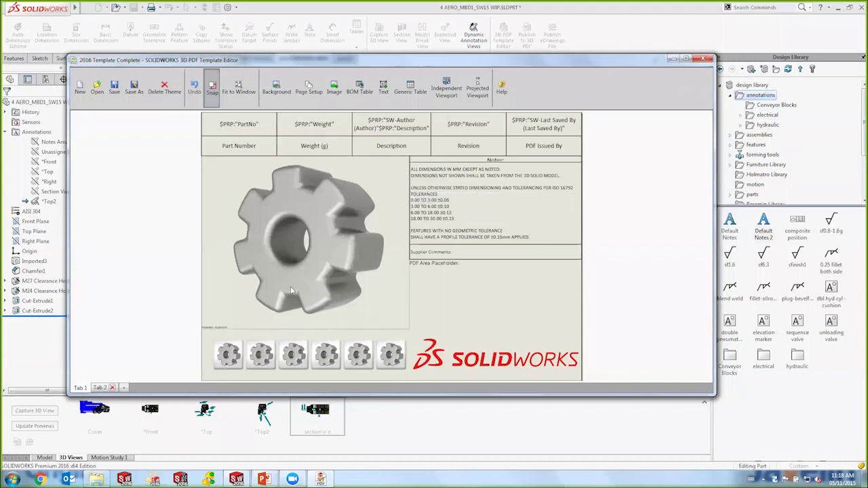
click(314, 247)
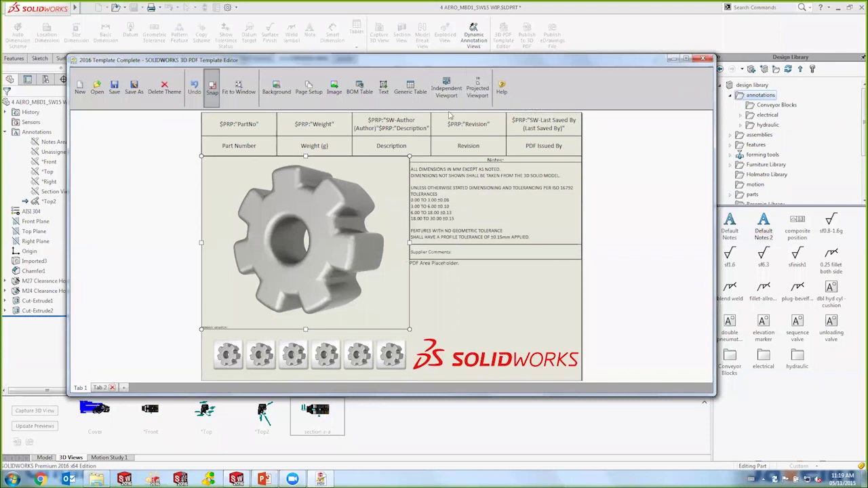
click(661, 234)
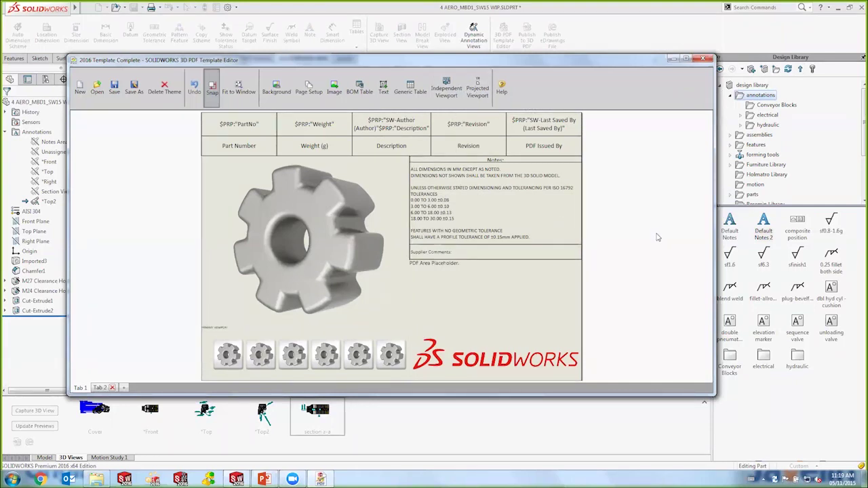
click(99, 388)
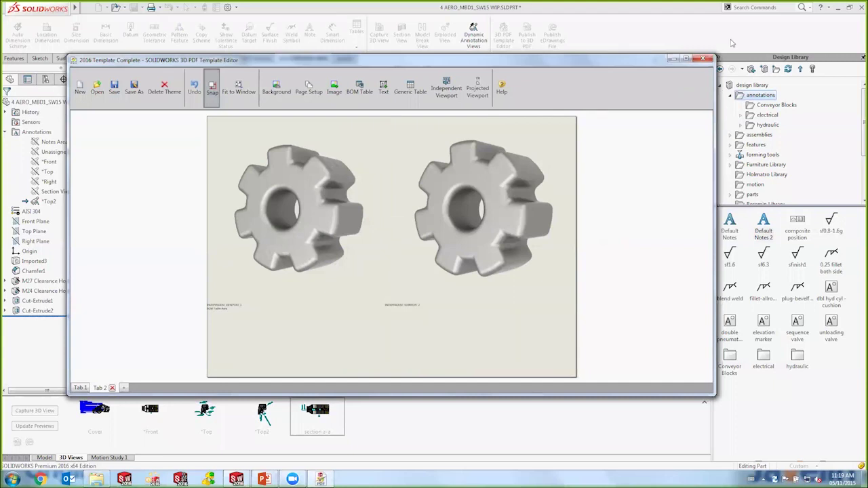
click(702, 58)
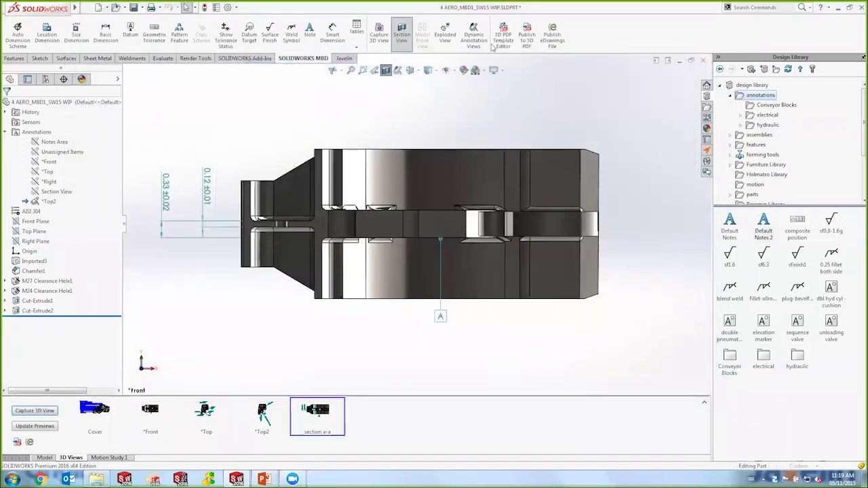
Step: Publish the part to a 3D PDF with the 2016 Template Complete theme, saving it on the Desktop as test
click(528, 45)
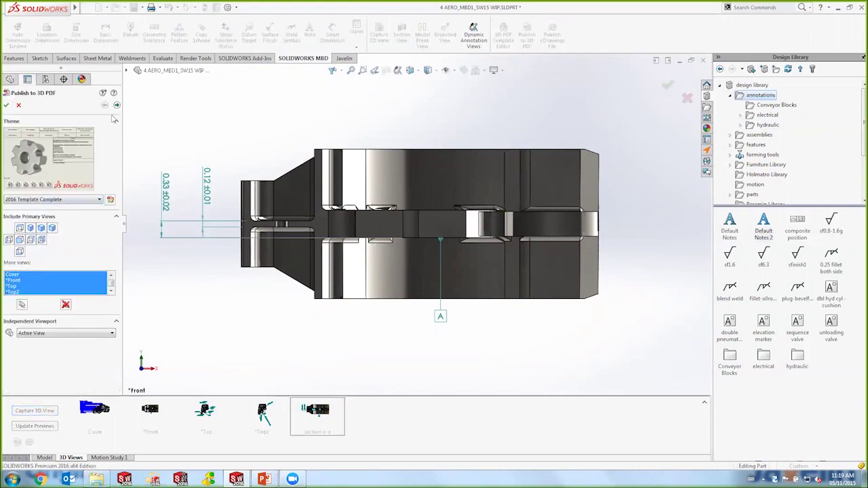
click(6, 106)
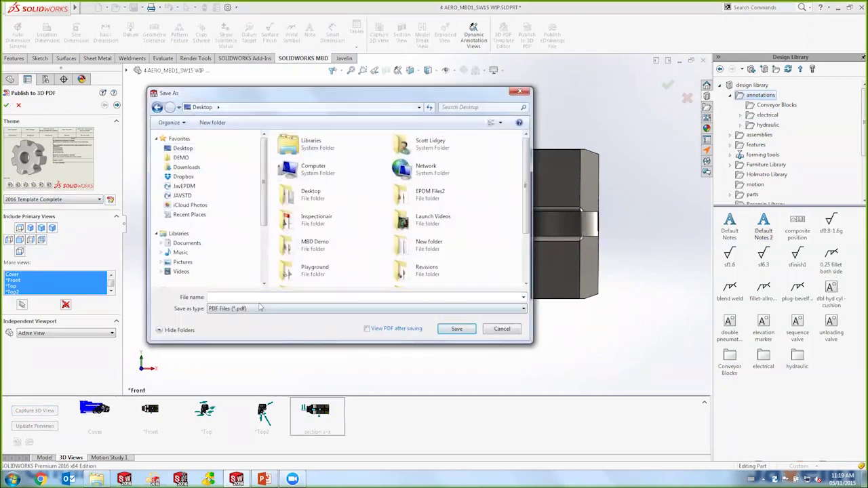
text(test)
click(455, 332)
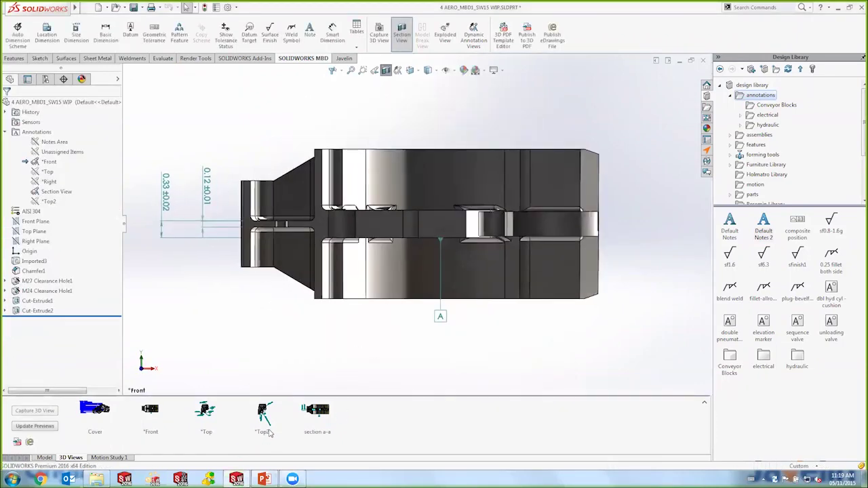
Step: Switch to the desktop and open test.pdf in Adobe Acrobat Reader with its window maximized
click(836, 9)
key(alt+Tab)
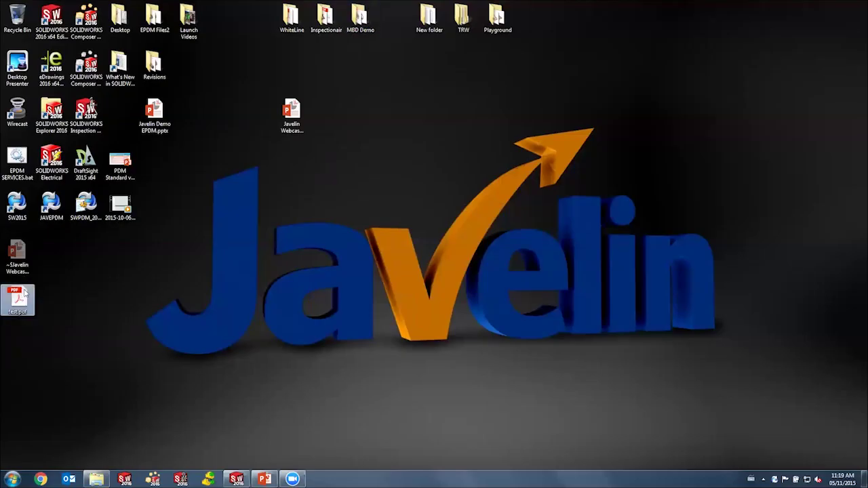
double_click(17, 299)
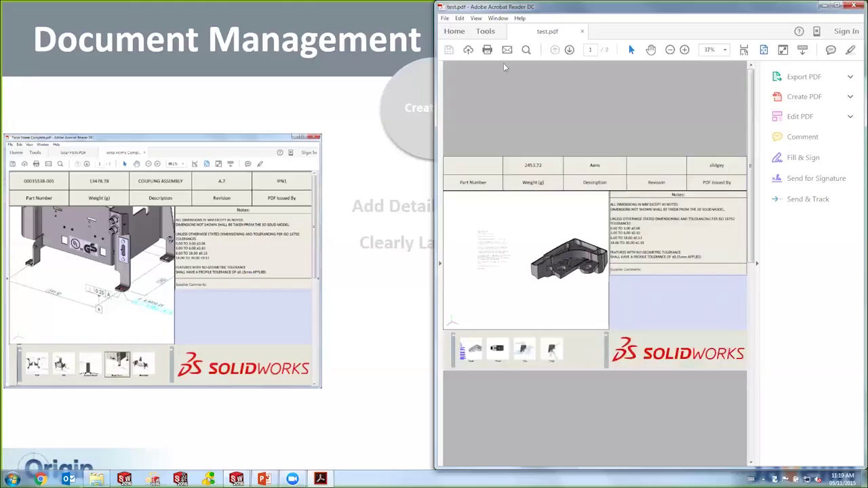
double_click(591, 7)
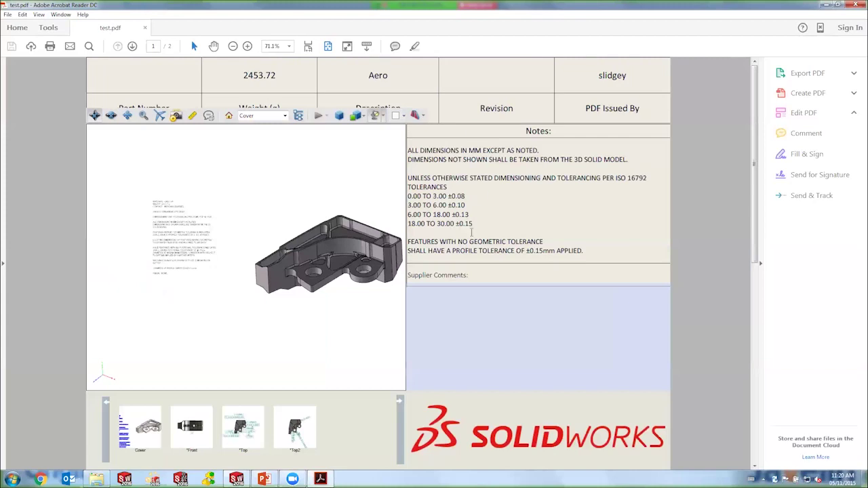
Step: Review the *Front, *Top and *Top2 views in the published 3D PDF, inspecting the *Top2 model up close
click(190, 427)
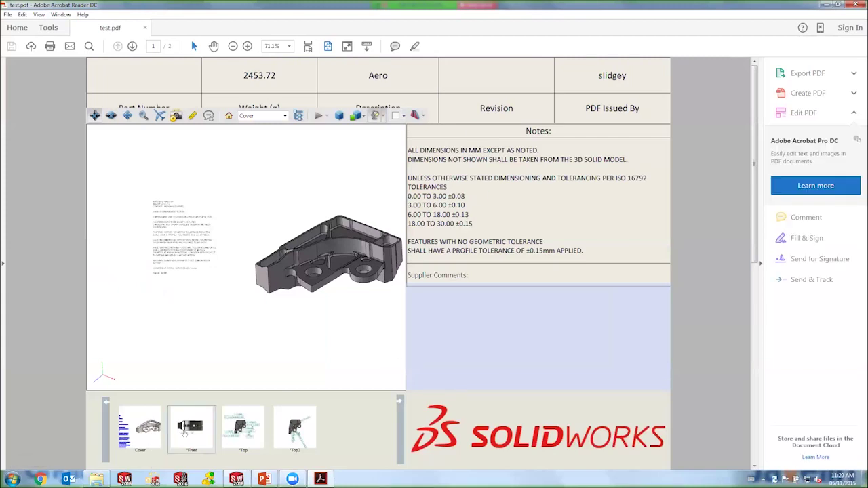
click(249, 435)
click(289, 442)
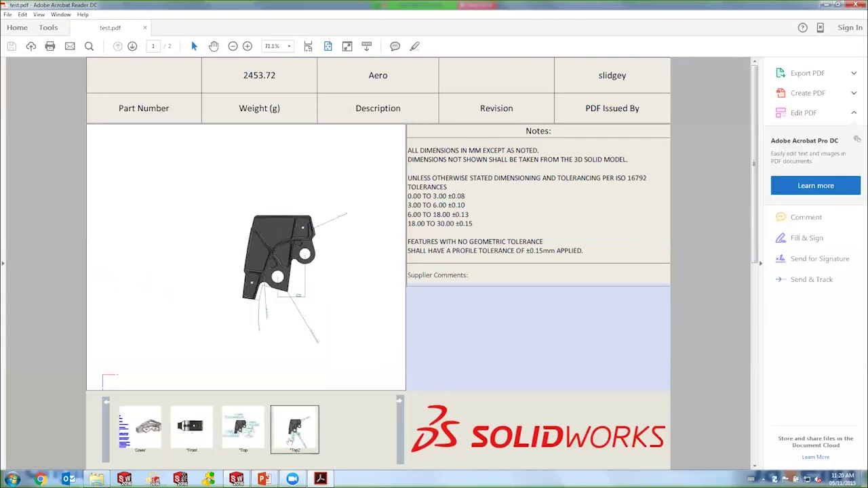
scroll(311, 267, up, 5)
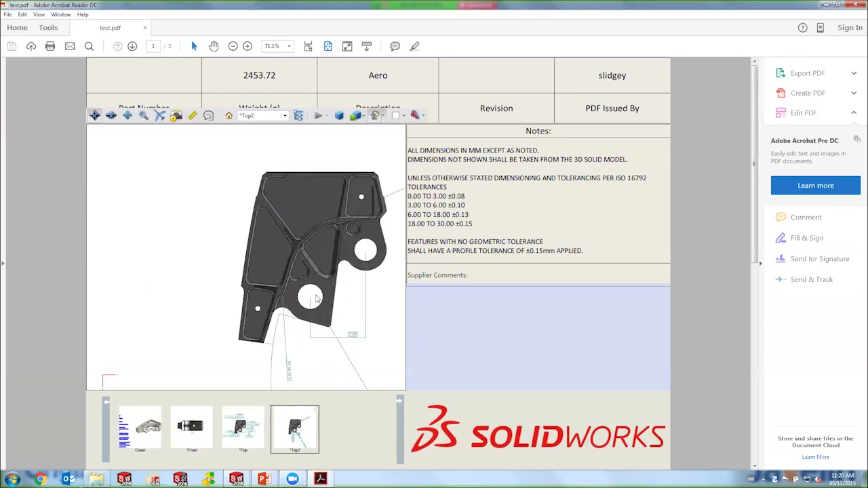
Step: Orbit the *Top2 model in test.pdf to view it from an angle, highlight one of its holes, and clear the highlight
drag(311, 267, 344, 231)
click(337, 225)
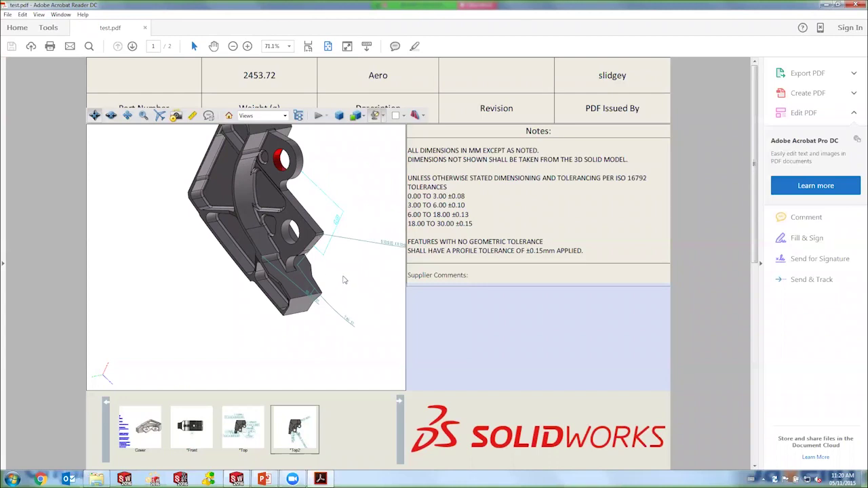
click(357, 294)
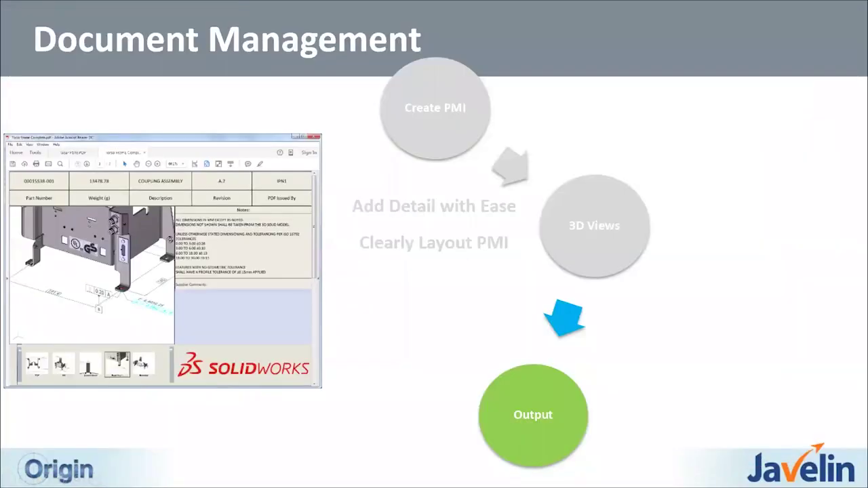
Step: Open Gear Plate.PDF from the MBD Demo folder and review its *Top, *Front, Flange Holes and *Right views
key(alt+Tab)
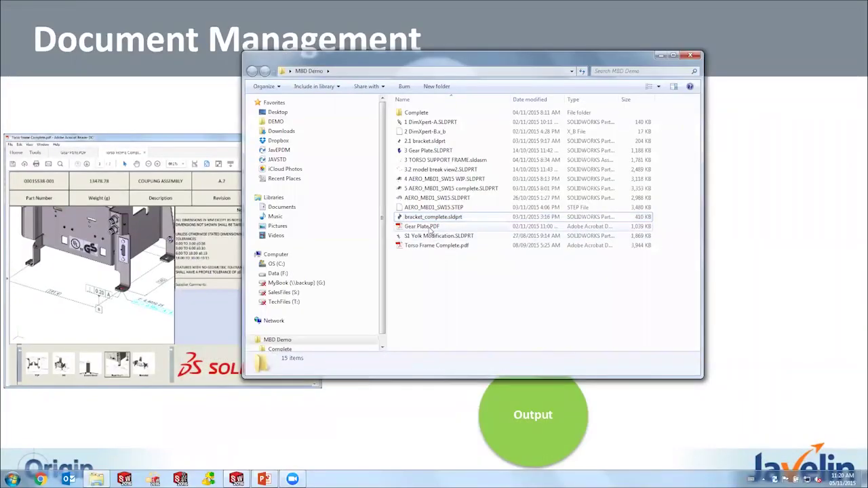
double_click(427, 227)
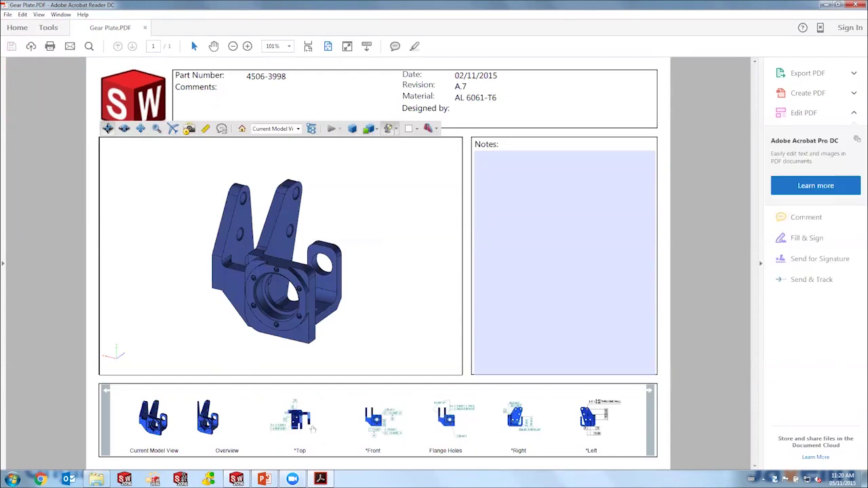
click(309, 426)
click(383, 423)
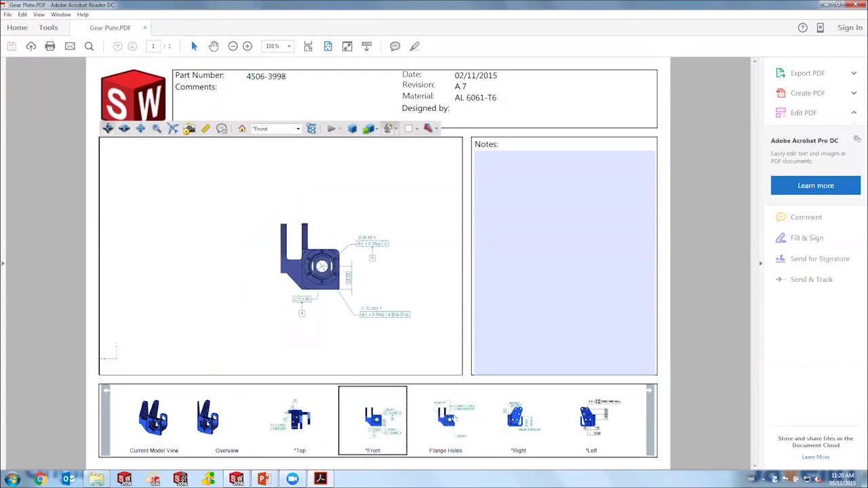
click(455, 419)
click(535, 419)
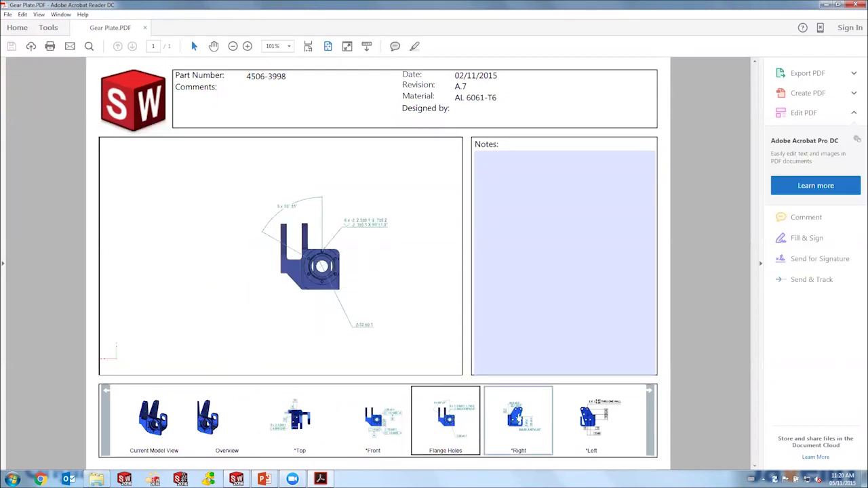
Step: Review the Version 2 view further along the Gear Plate view thumbnails, then close the document
click(649, 392)
click(649, 392)
click(596, 419)
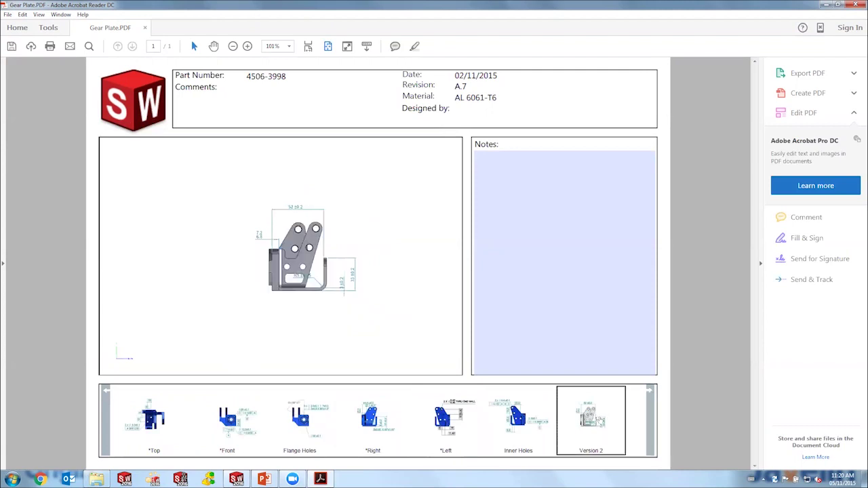
click(483, 170)
click(856, 4)
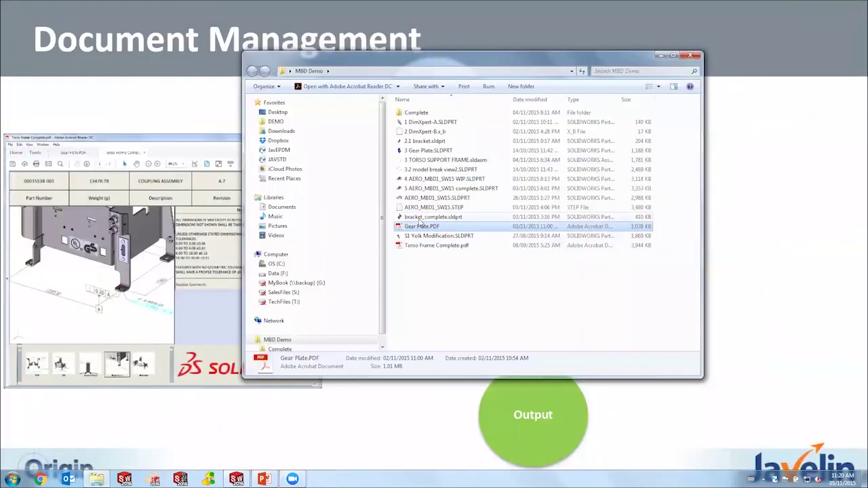
Step: Open Torso Frame Complete.pdf from the MBD Demo folder and examine its 3D assembly from an angled view
click(421, 247)
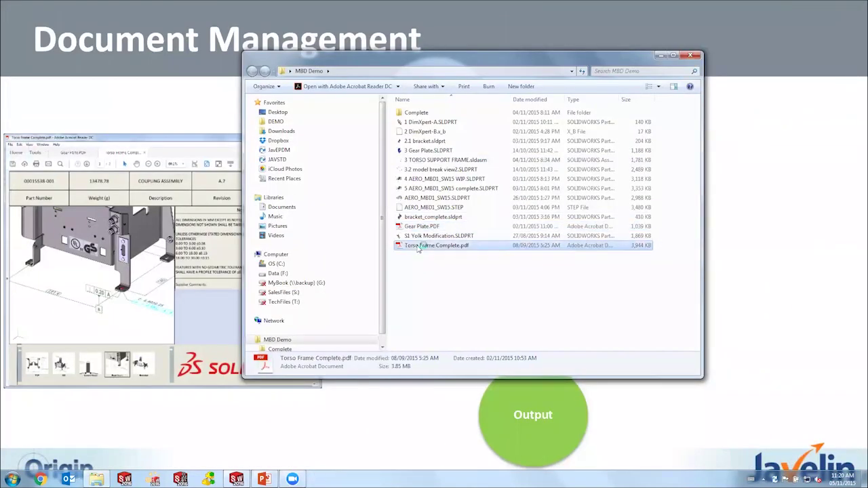
double_click(421, 246)
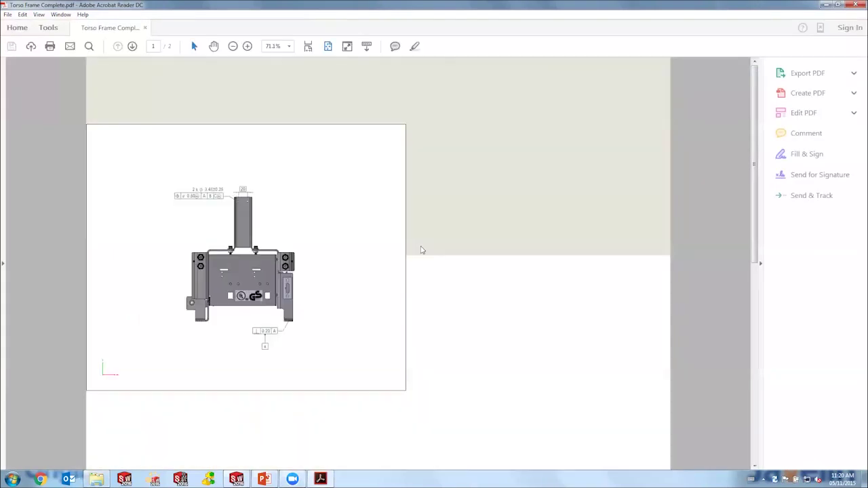
click(347, 271)
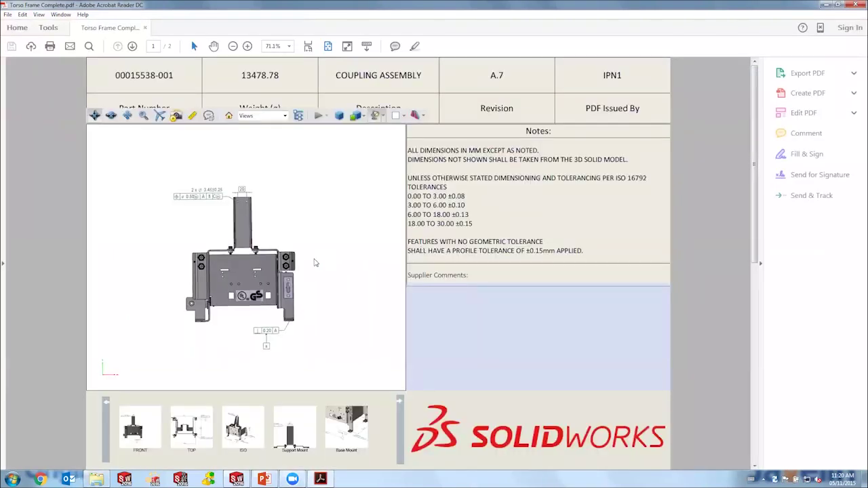
drag(322, 257, 228, 283)
scroll(256, 265, down, 3)
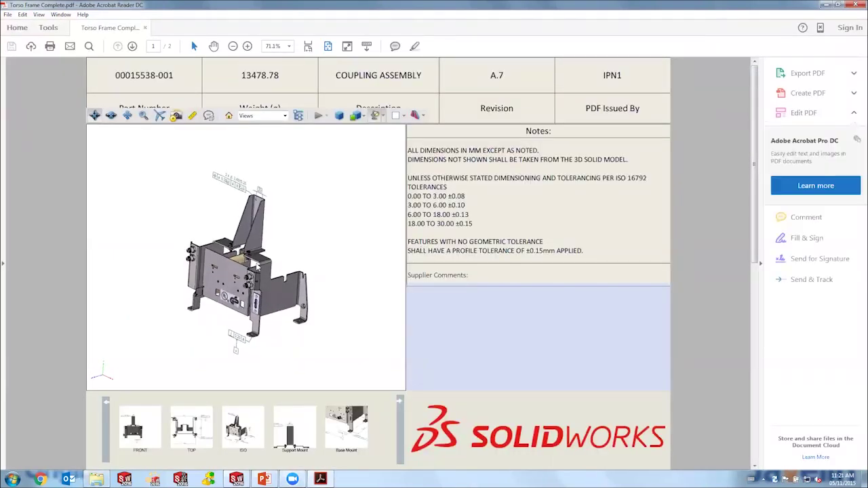
scroll(257, 266, up, 4)
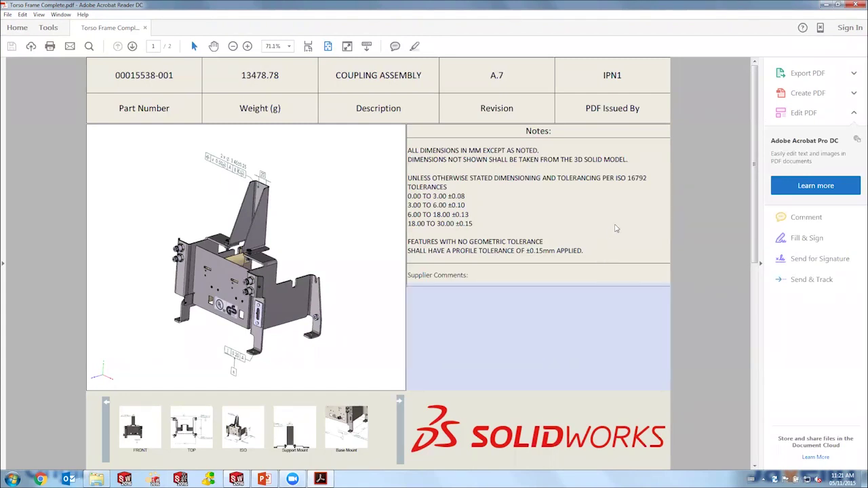
Step: Attach the file AERO_MBD1_SW15.STEP to the Notes area as a file comment
click(804, 218)
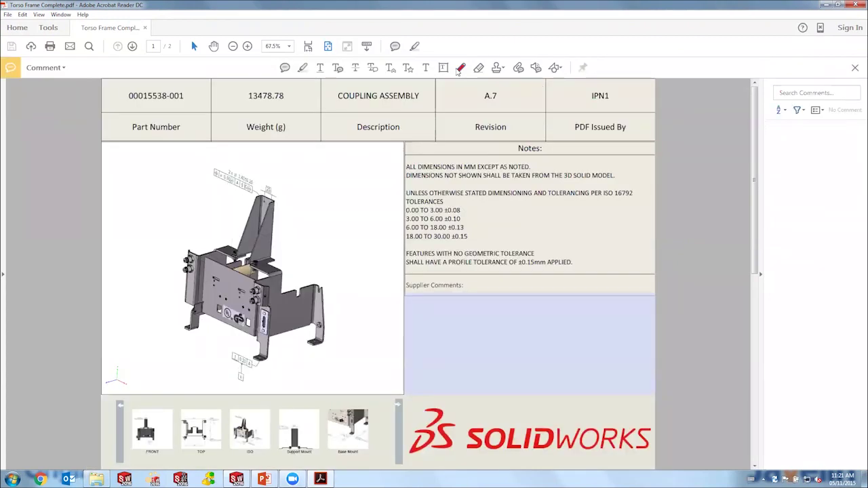
click(519, 68)
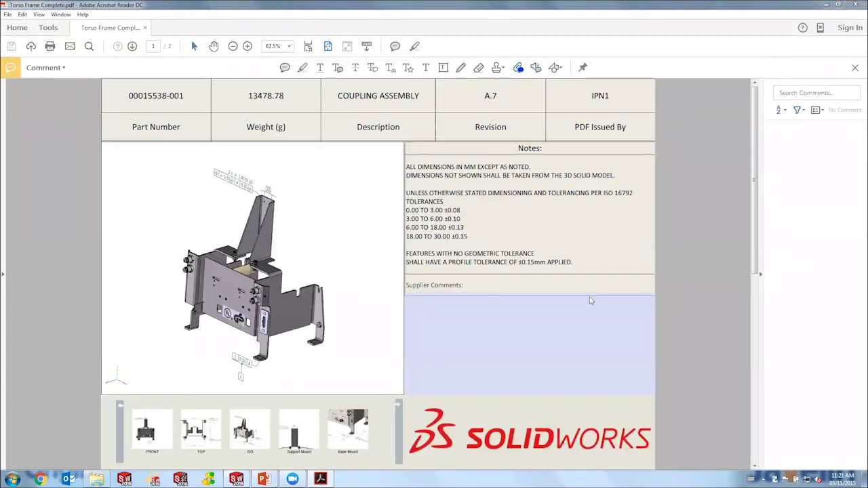
click(591, 299)
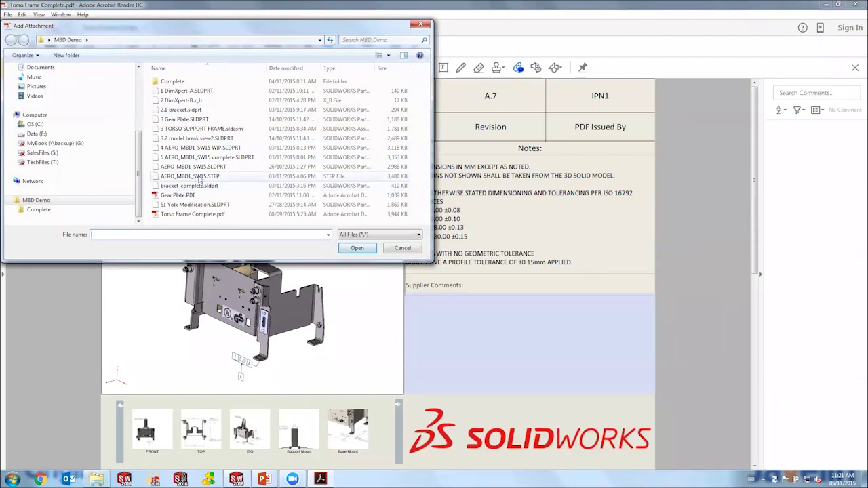
click(193, 176)
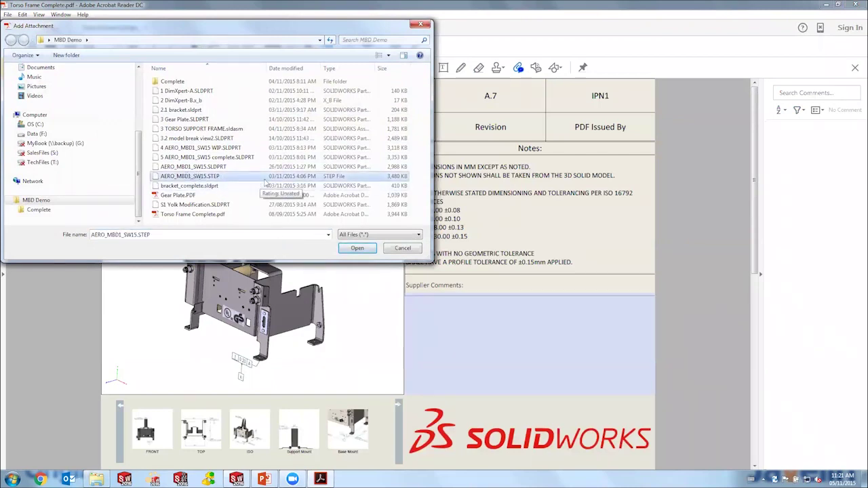
click(357, 249)
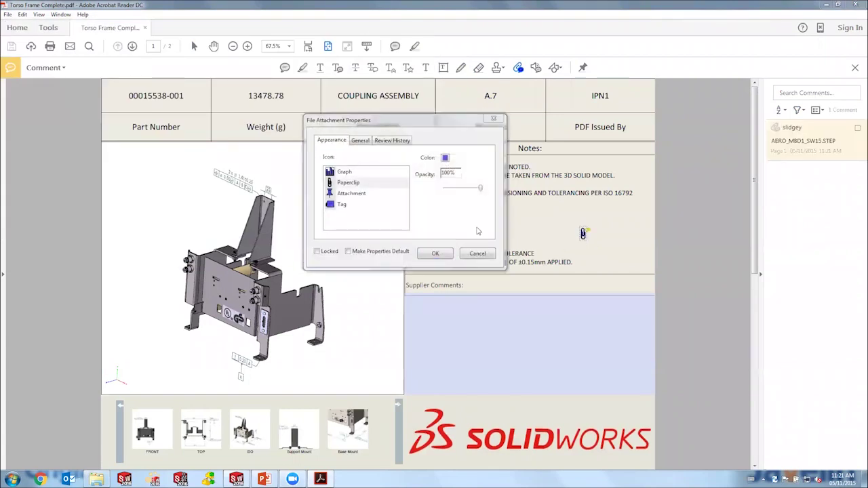
Step: Set the STEP attachment's paperclip icon colour to magenta and accept the properties
click(445, 158)
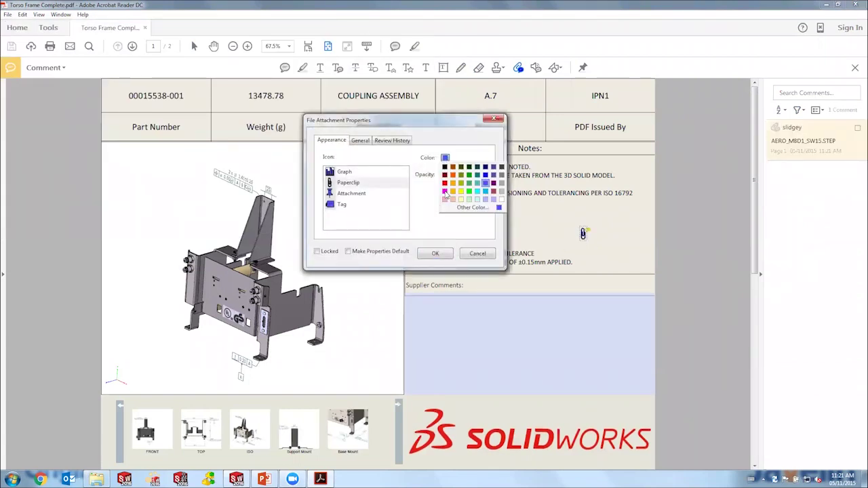
click(445, 192)
click(435, 253)
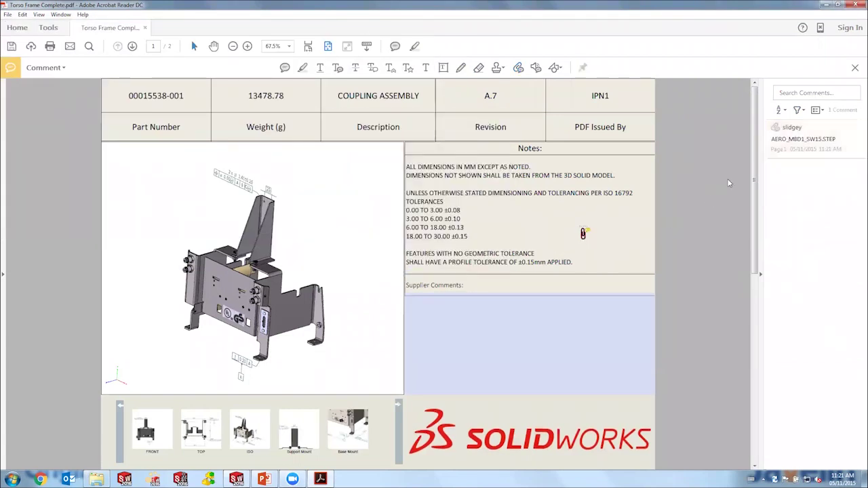
Step: Review the TOP and Support Mount views, reveal further view thumbnails, and clear the highlighted part
mouse_move(583, 233)
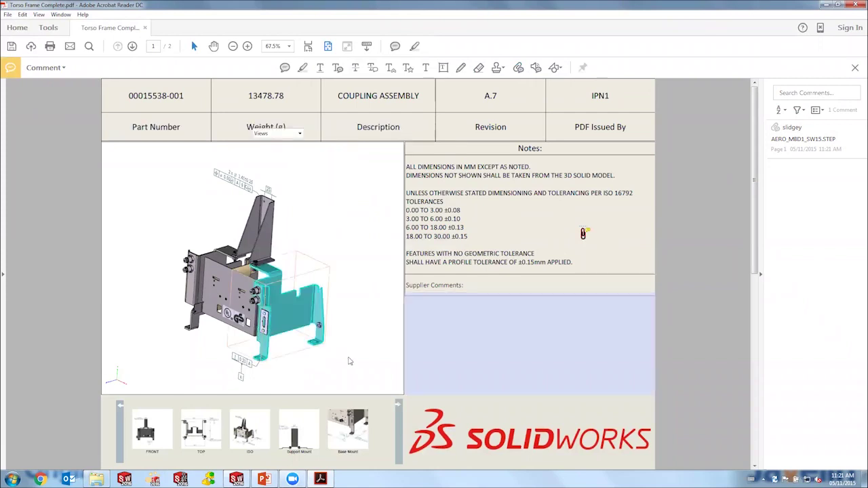
click(201, 430)
click(296, 429)
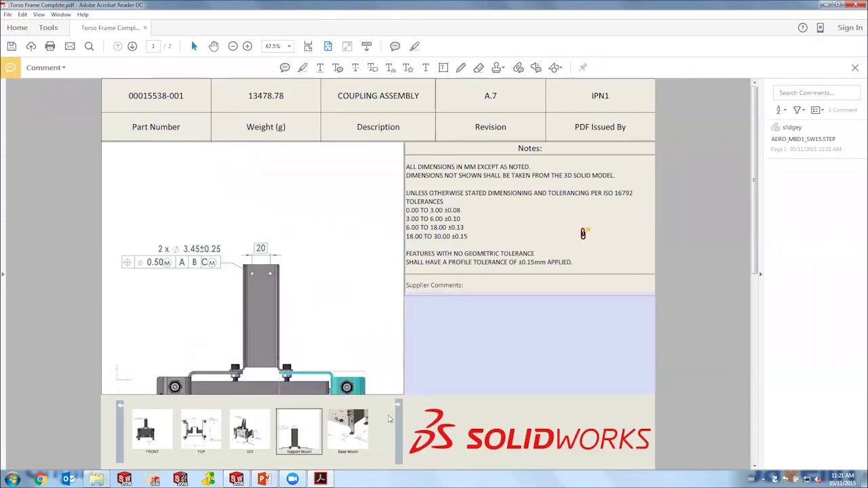
click(398, 415)
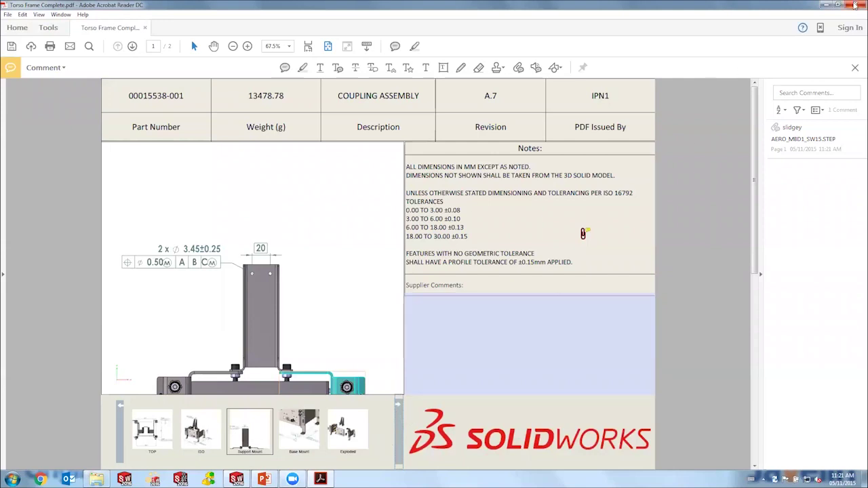
mouse_move(241, 237)
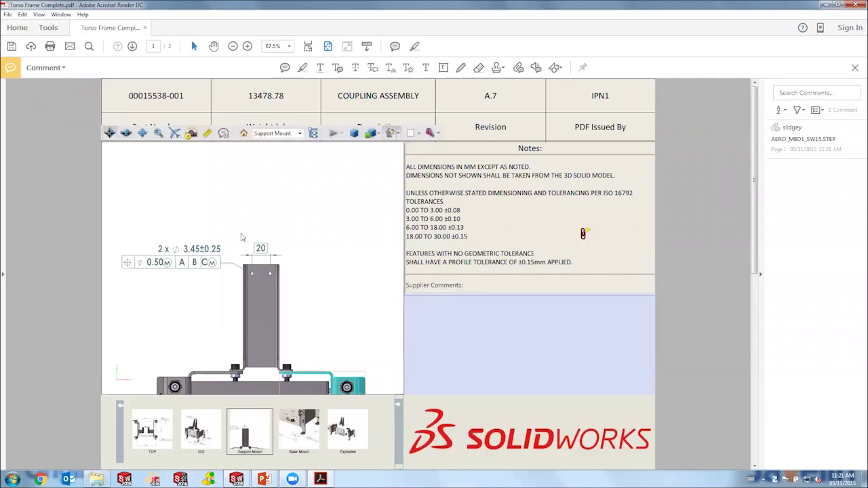
click(298, 212)
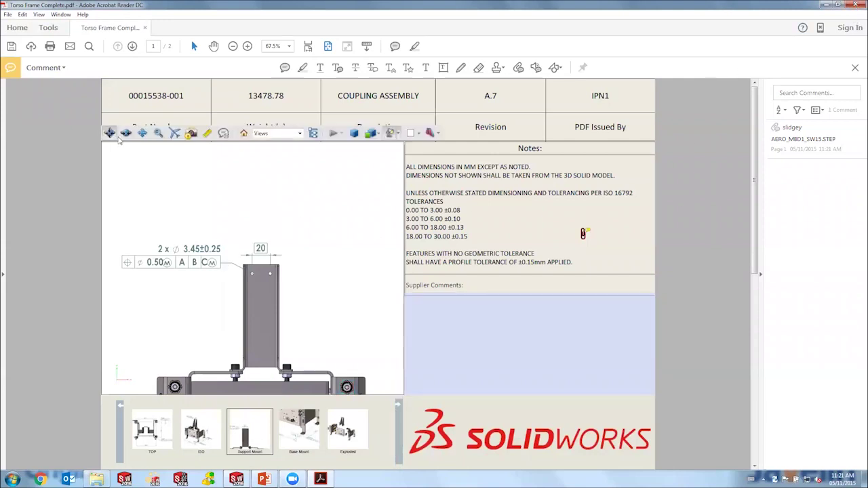
Step: Show the 3D assembly in full screen and orbit it to face the front panel
right_click(140, 169)
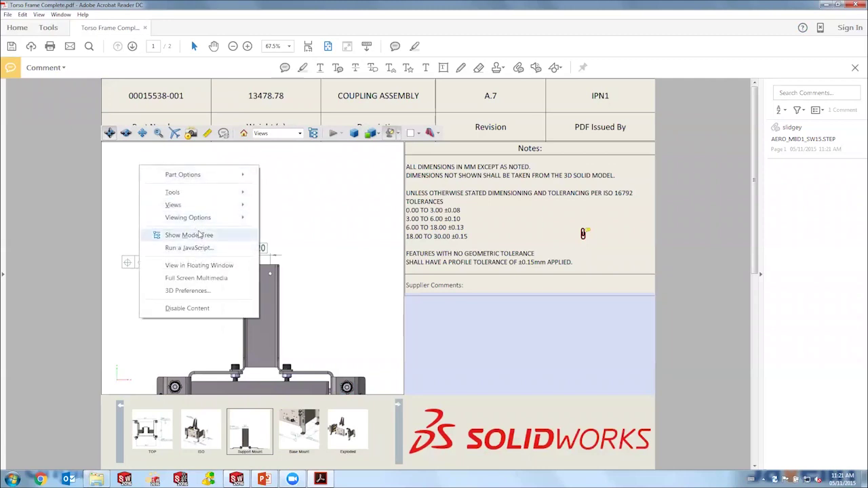
click(196, 278)
drag(457, 326, 429, 213)
Step: Isolate the highlighted front panel, inspect it from different angles, and leave full screen
right_click(430, 216)
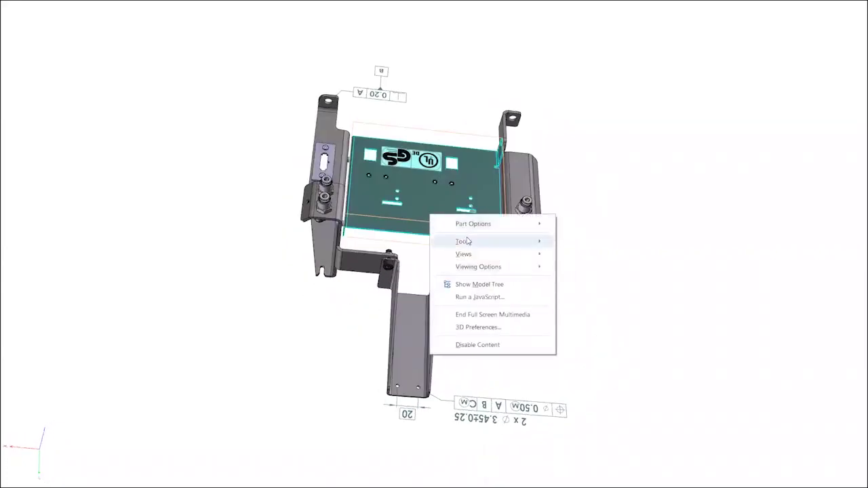
mouse_move(479, 225)
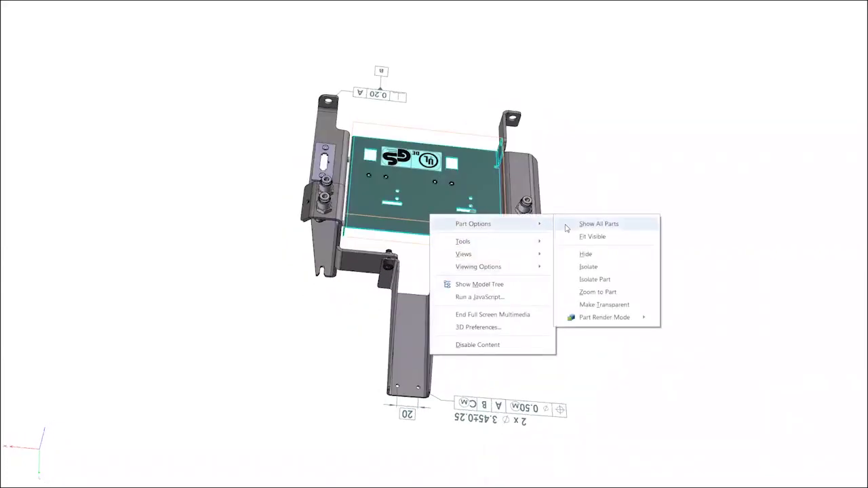
click(601, 268)
scroll(469, 299, down, 3)
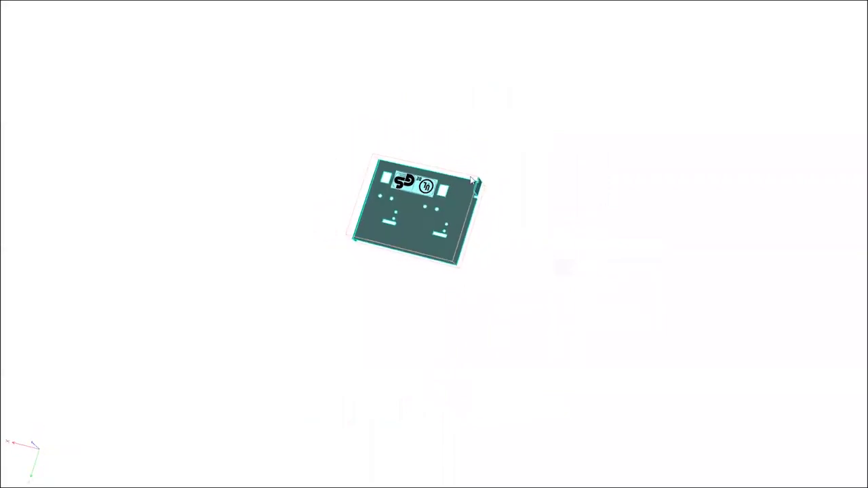
scroll(459, 193, up, 5)
middle_drag(456, 192, 252, 270)
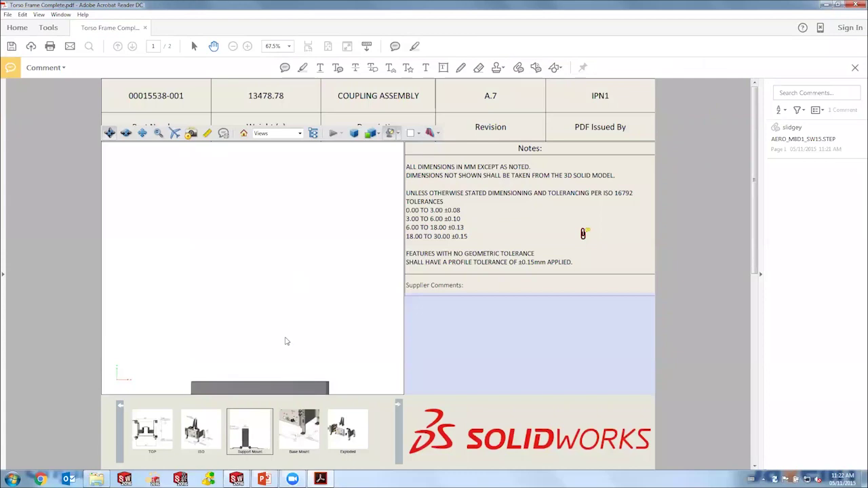
Step: Show the Base Mount view, then step through the TOP, ISO and Support Mount views from the model tree
click(299, 430)
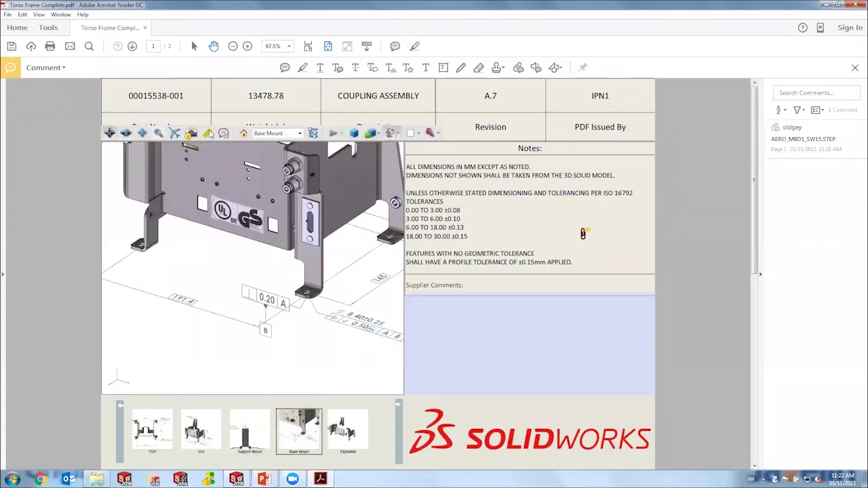
click(313, 133)
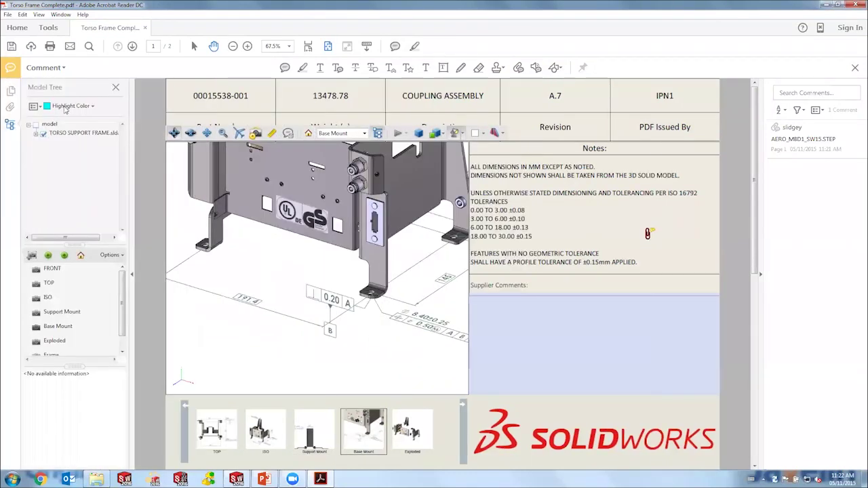
click(48, 283)
click(48, 298)
click(61, 311)
Step: Expand TORSO SUPPORT FRAME in the model tree and toggle the visibility of its 3D PMI off and on
click(36, 134)
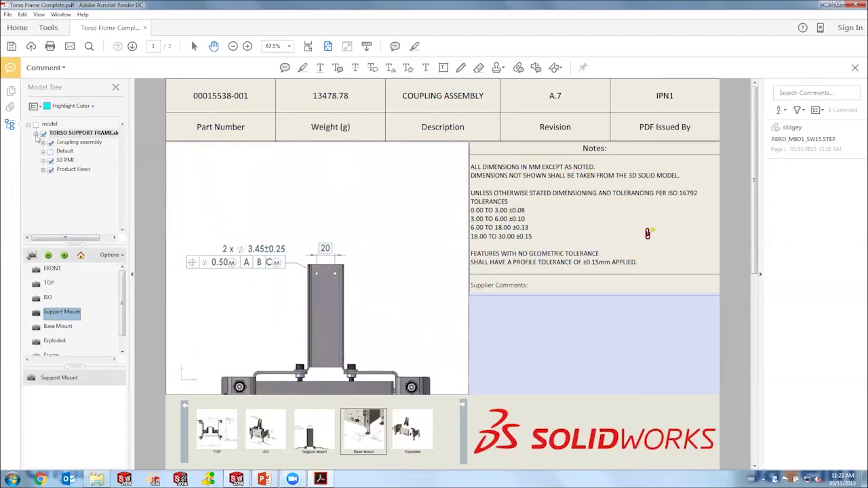
click(51, 160)
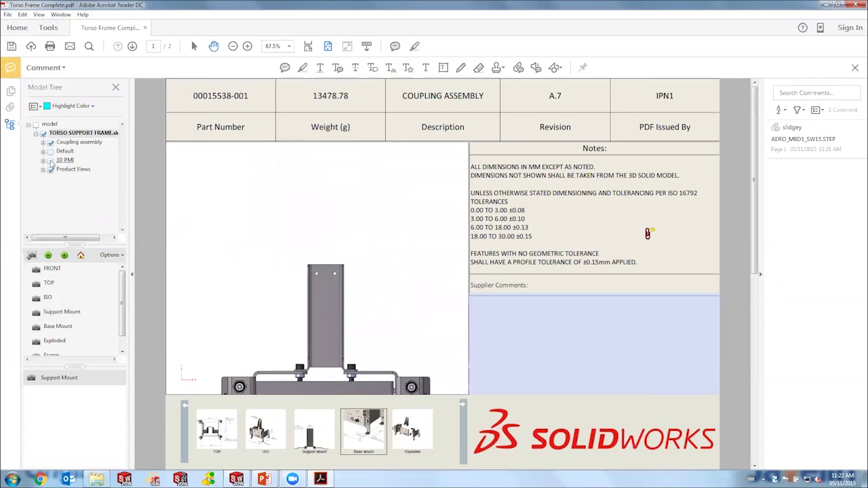
click(50, 160)
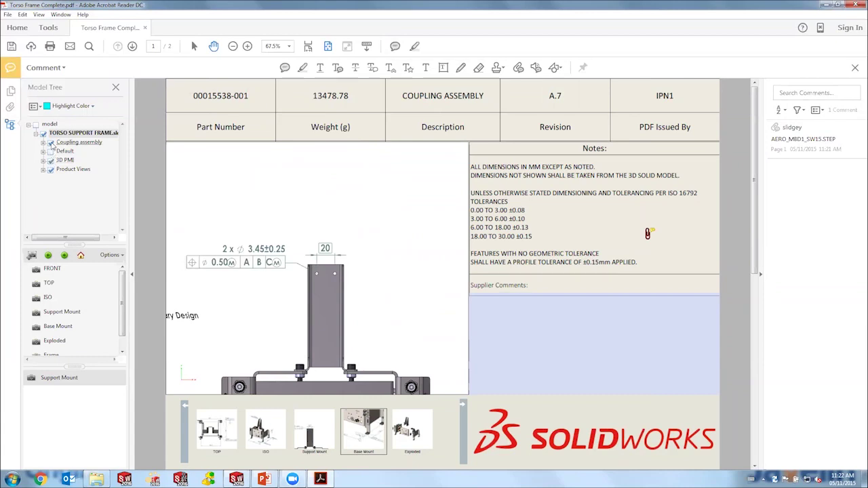
Step: Show the ISO view of the support frame assembly and close the 3D PDF
click(262, 429)
click(236, 197)
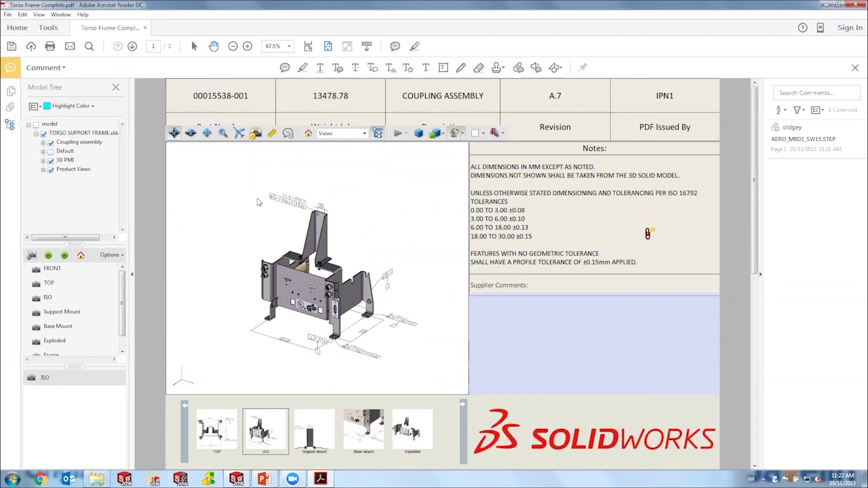
click(856, 4)
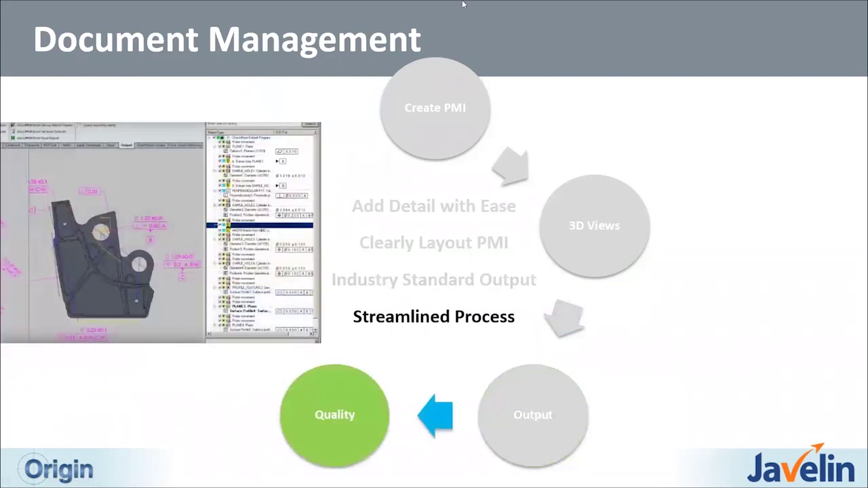
key(alt+Tab)
key(alt+Tab)
key(alt+Tab)
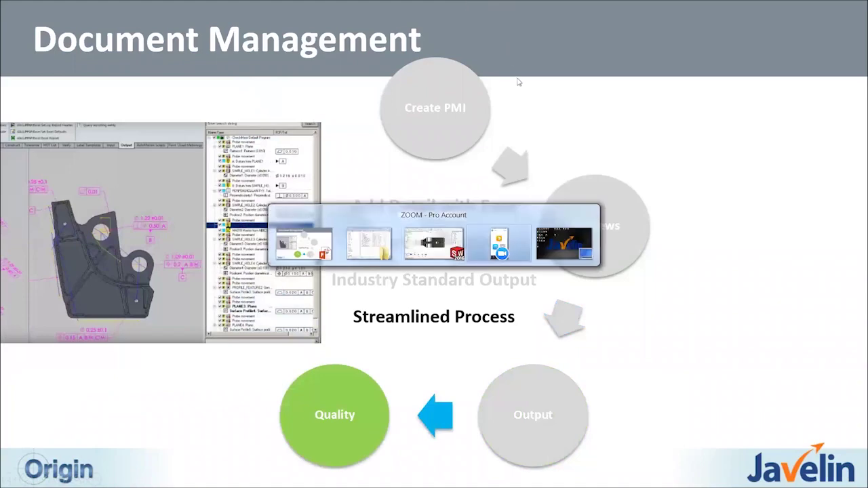
key(alt+shift+Tab)
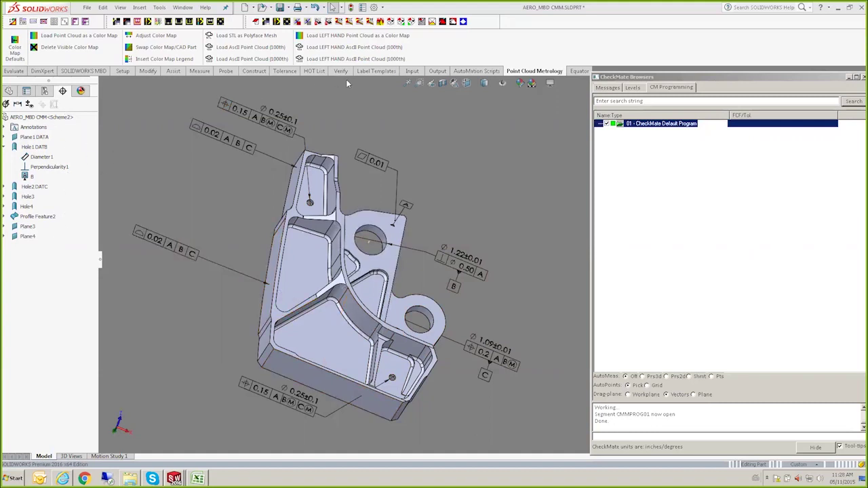
Step: Generate CheckMate measurements automatically from the bracket's MBD PMI and examine the PLANE4, PROFILE_FEATURE2 and PLANE3 probe paths on the model
click(202, 71)
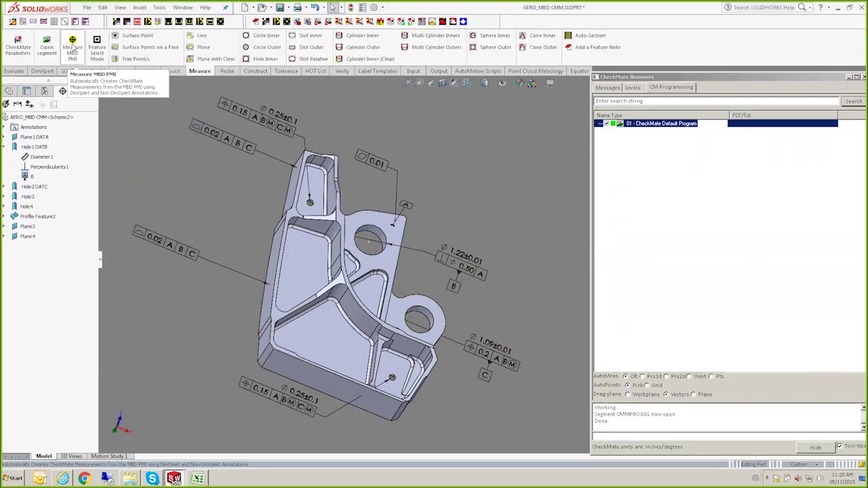
click(73, 46)
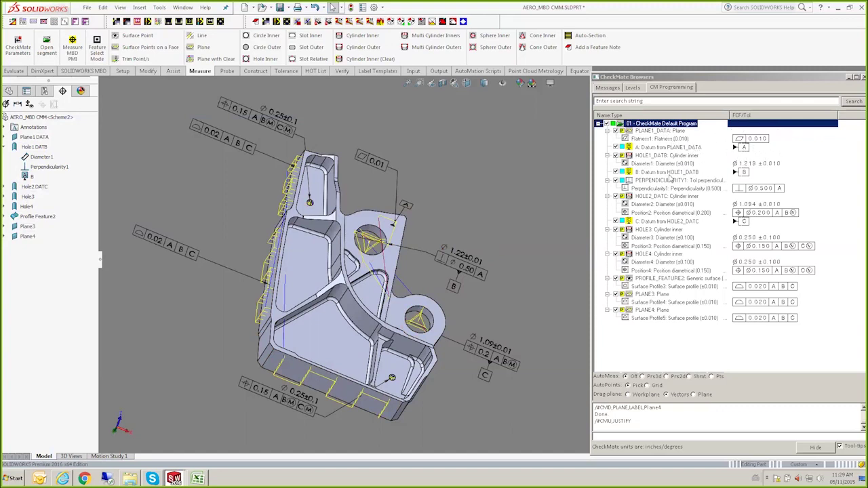
click(483, 284)
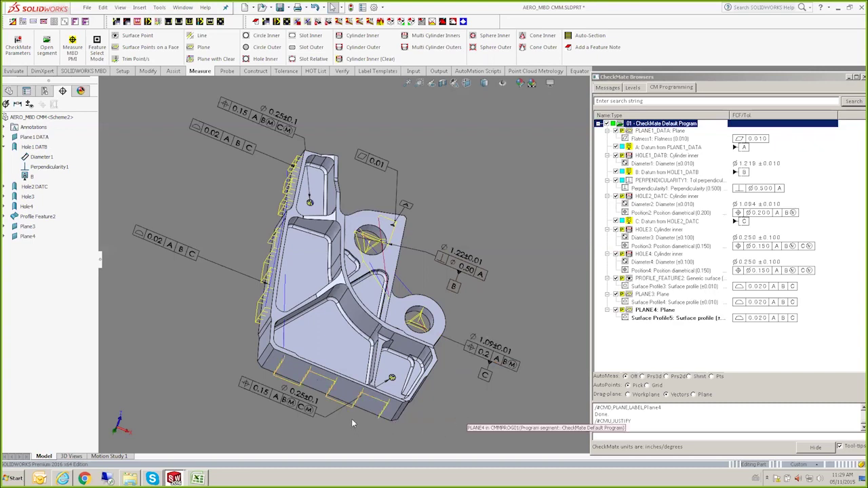
click(249, 330)
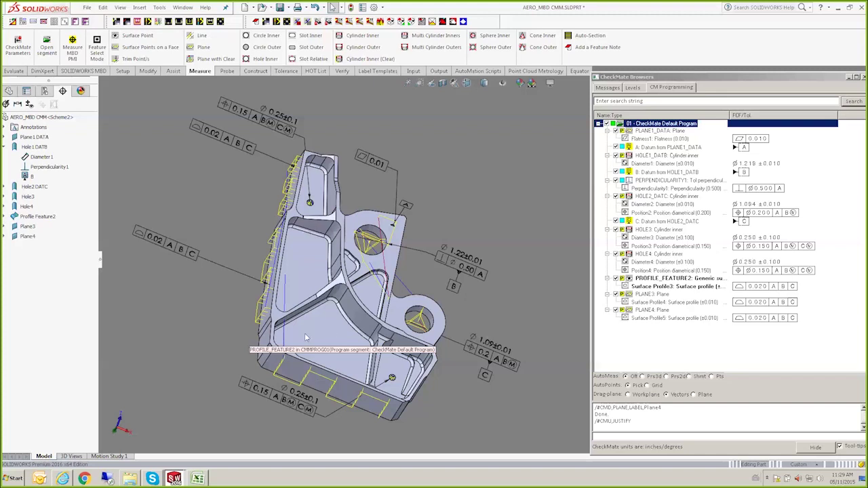
click(365, 330)
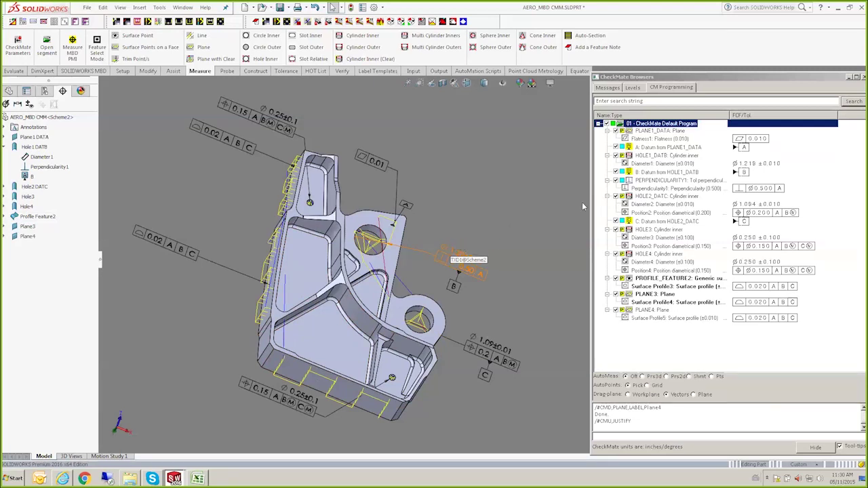
Step: Review the sensor and checking settings in HOLE2_DATC's measurement feature properties and accept them
click(642, 197)
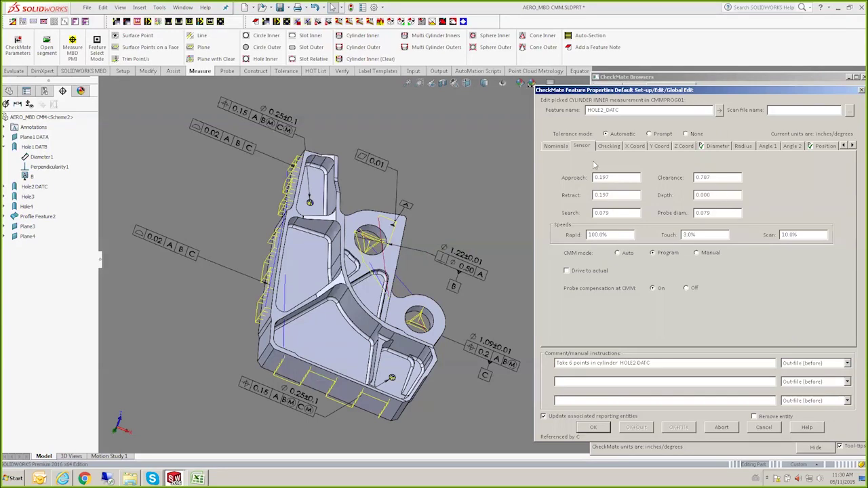
click(607, 147)
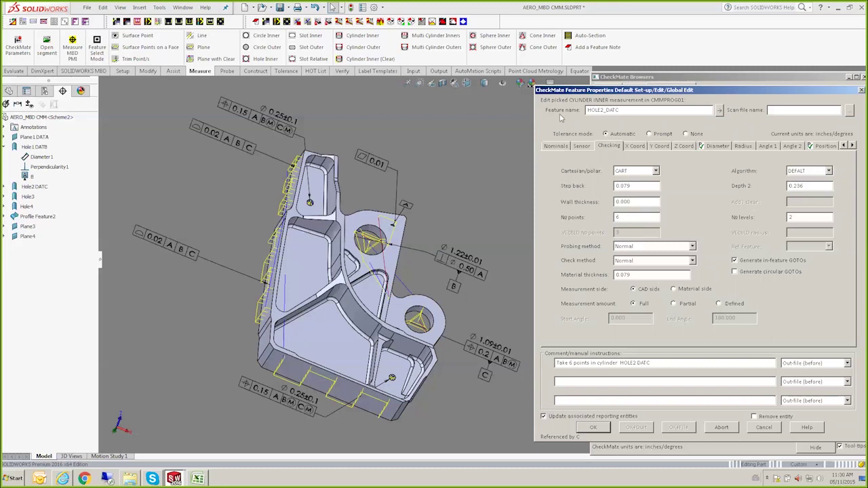
click(593, 427)
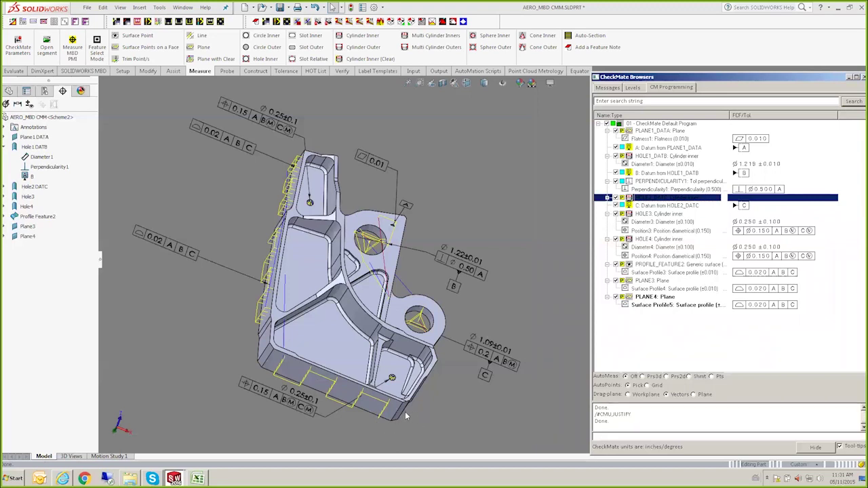
Step: Switch to the AERO_MBD1 Colmap2 part and show its CheckMate CM Programming list
middle_drag(373, 384, 390, 389)
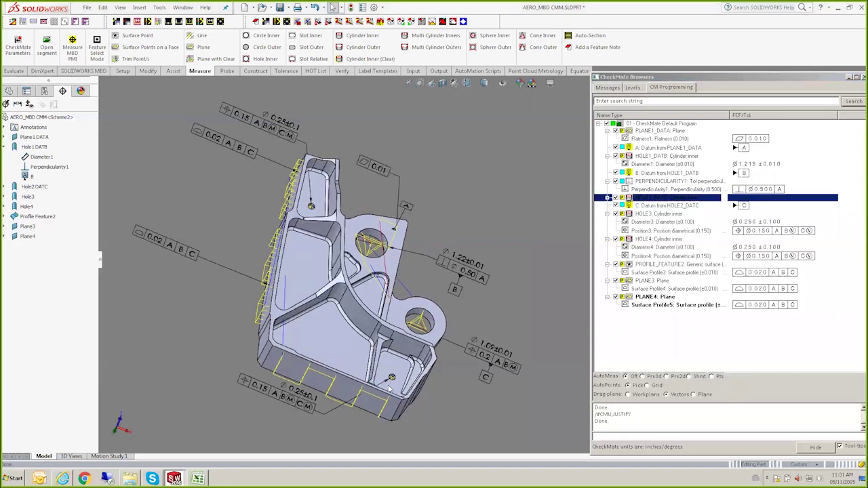
middle_drag(450, 356, 421, 323)
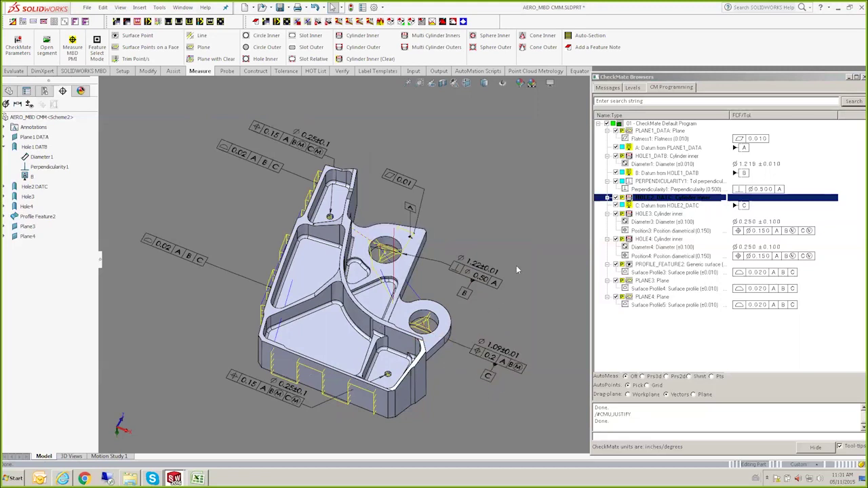
click(182, 7)
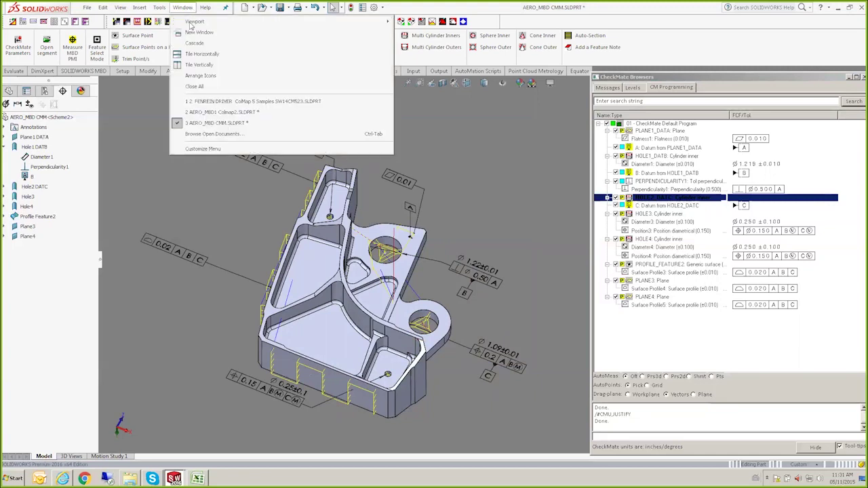
mouse_move(230, 114)
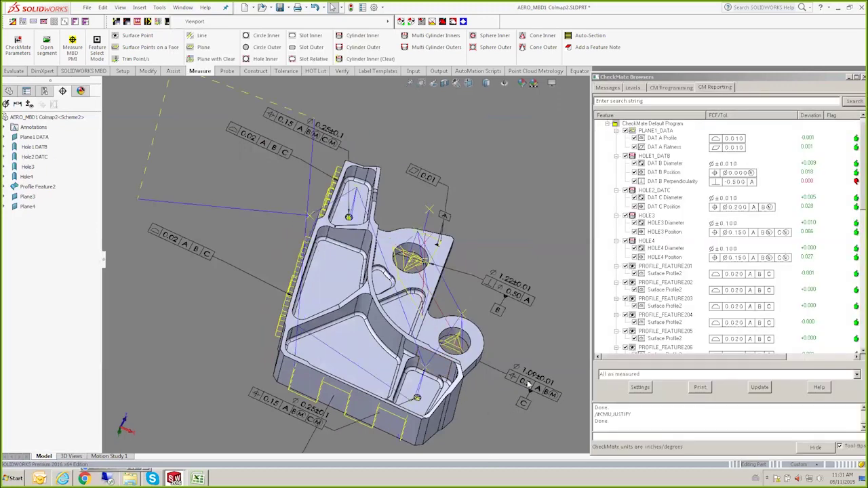
click(679, 89)
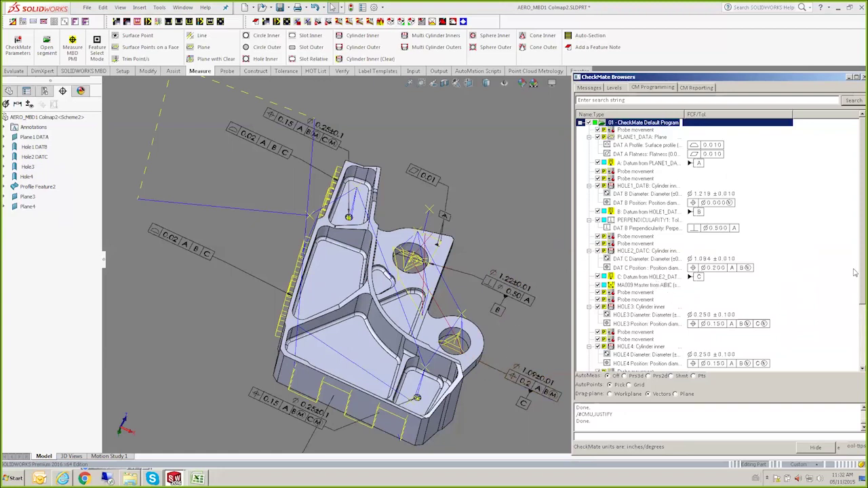
Step: Review the inspection program and select its entries from HOLE4 through the PH10-TP20_90_2R probe
scroll(854, 290, down, 1)
scroll(854, 290, down, 2)
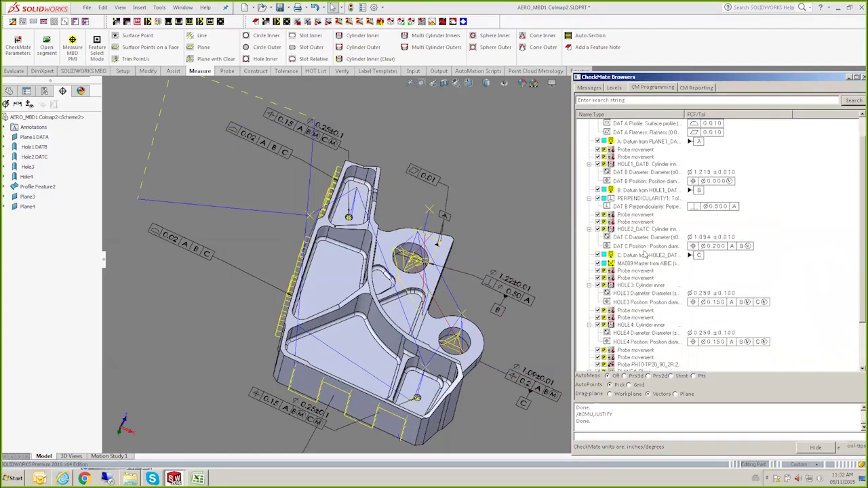
click(634, 325)
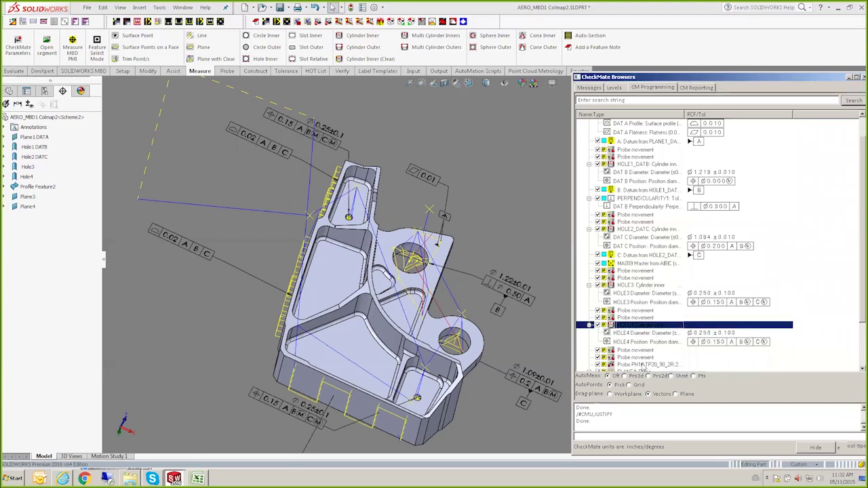
shift+click(643, 365)
right_click(655, 328)
click(686, 54)
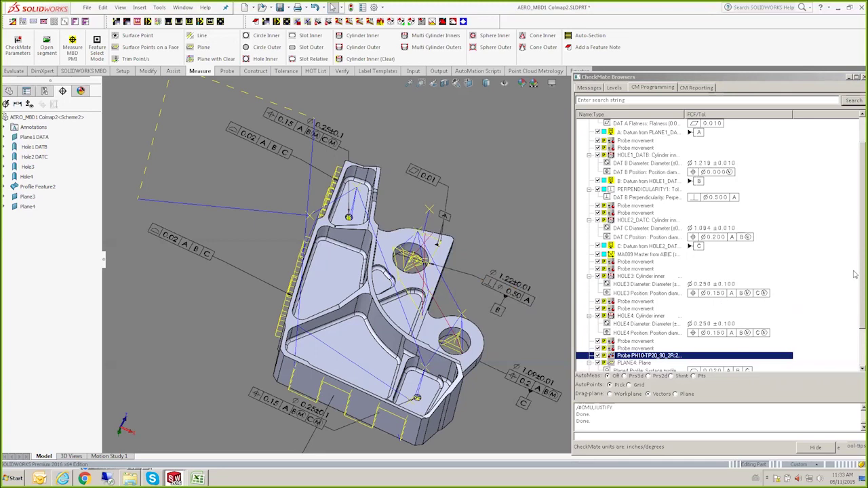
drag(861, 270, 855, 221)
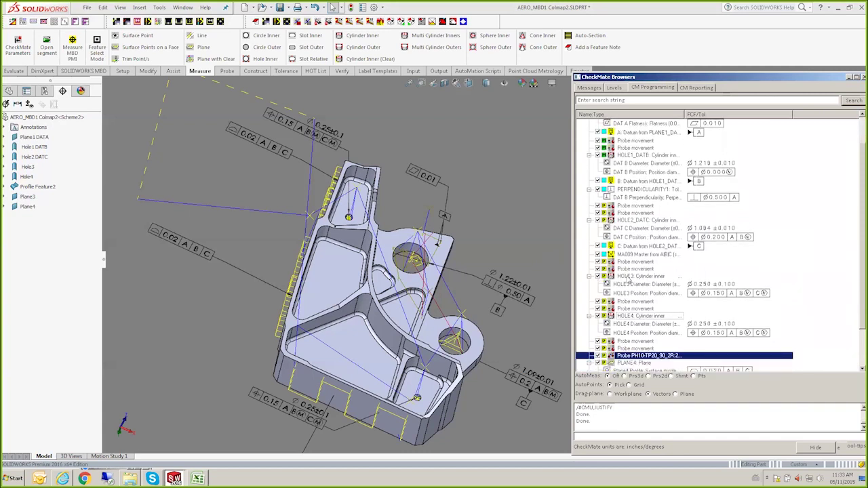
Step: Turn the HOLE3 and HOLE4 measurements off and back on in the inspection program
click(641, 278)
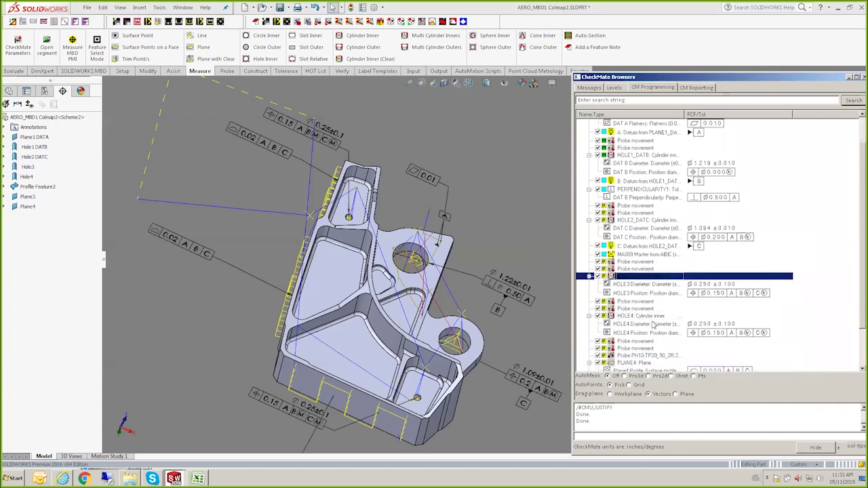
click(644, 317)
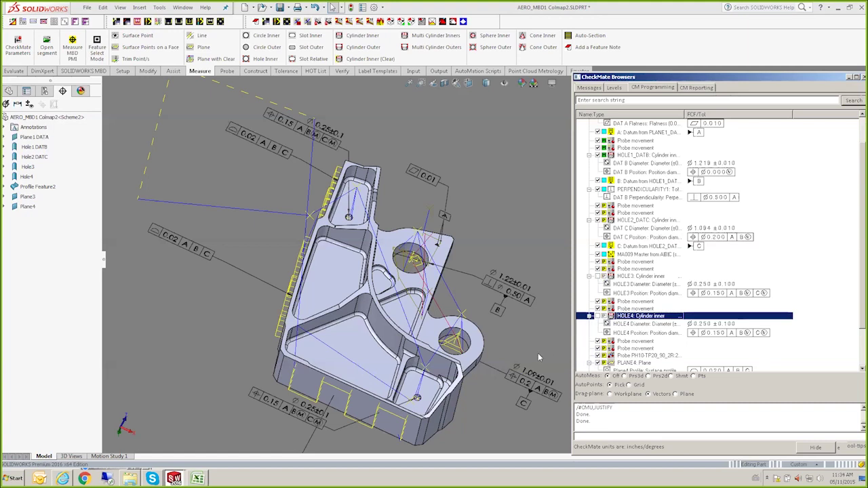
click(598, 277)
click(598, 316)
Step: Reorder the inspection program so the PLANE4 measurement comes after PROFILE_FEATURE2
scroll(854, 296, down, 2)
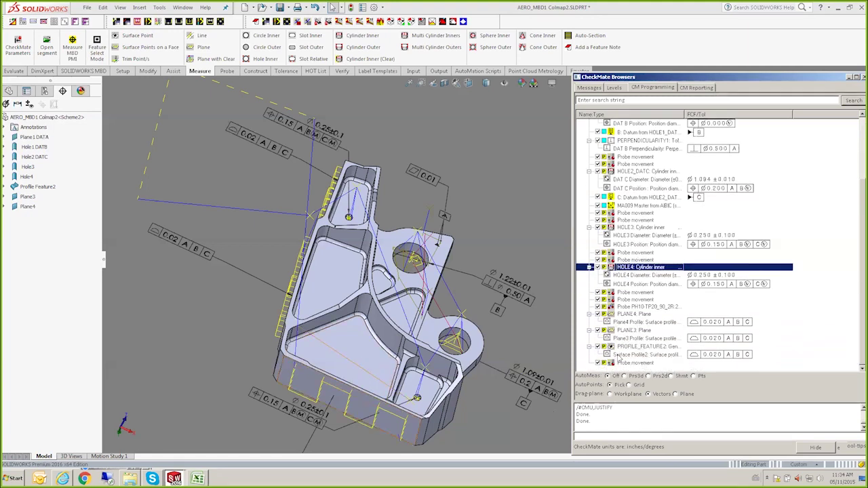
click(630, 323)
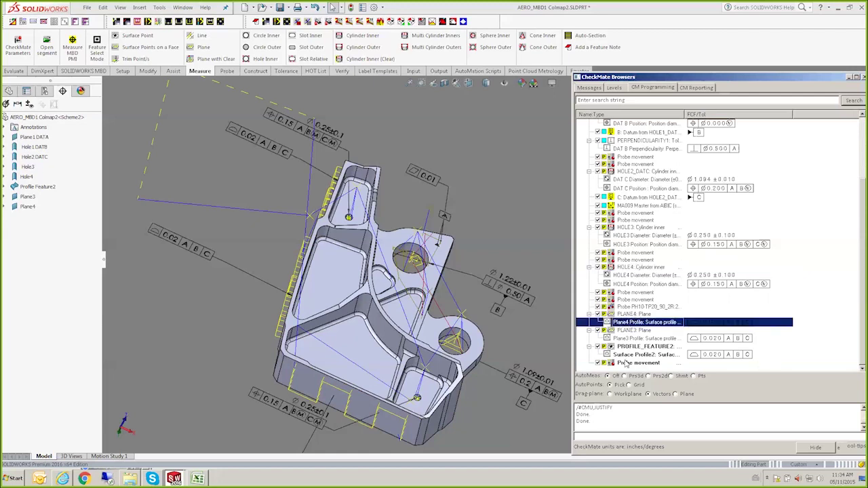
click(629, 315)
drag(628, 316, 629, 366)
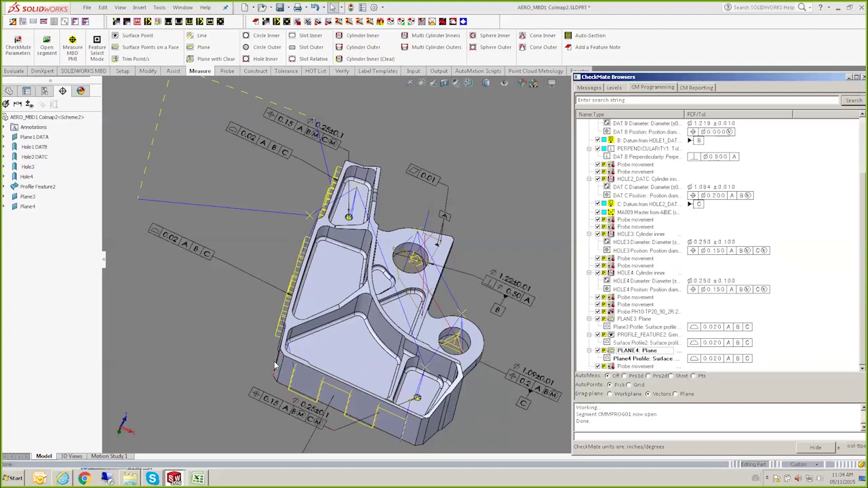
Step: Insert a probe movement ahead of PLANE4 by pulling the path out clear of the part's lower corner
scroll(324, 346, up, 1)
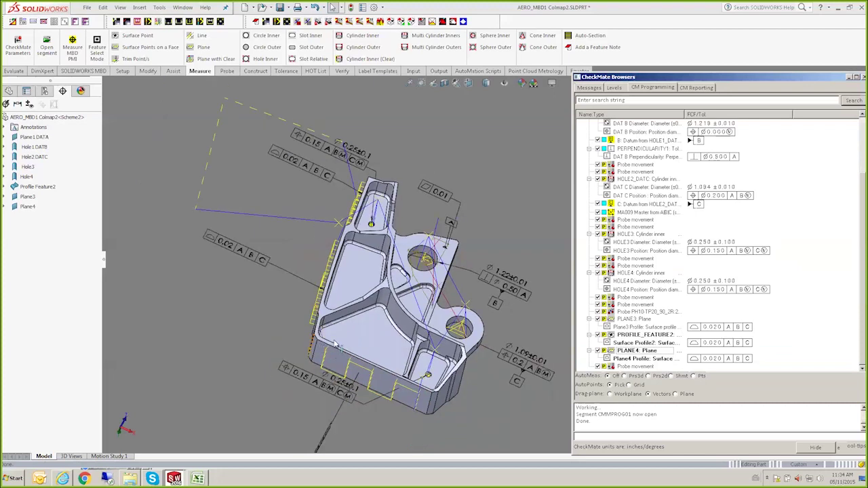
scroll(346, 337, down, 1)
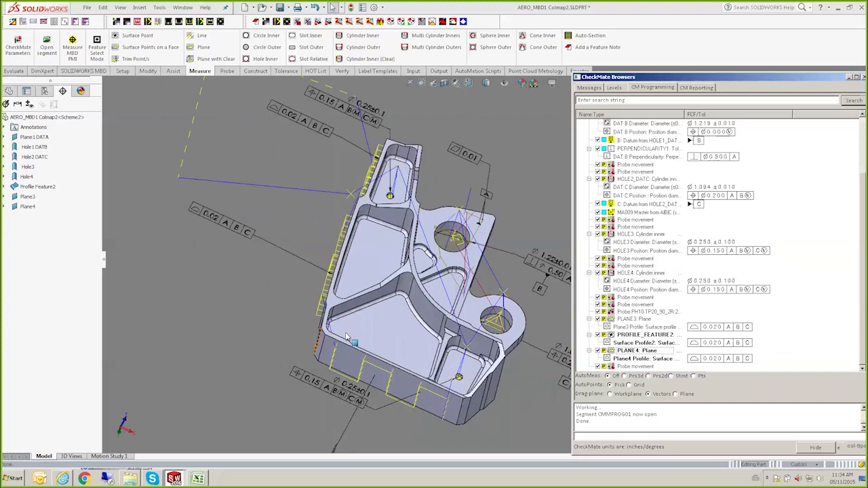
scroll(346, 337, down, 1)
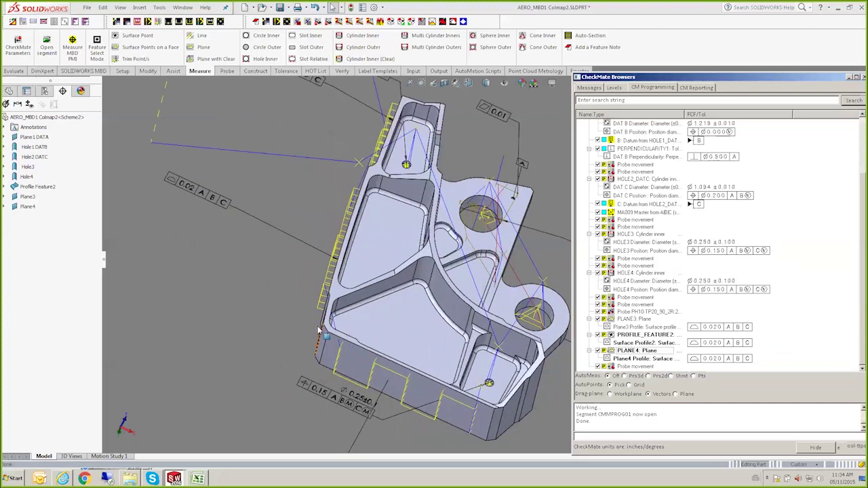
scroll(319, 331, down, 2)
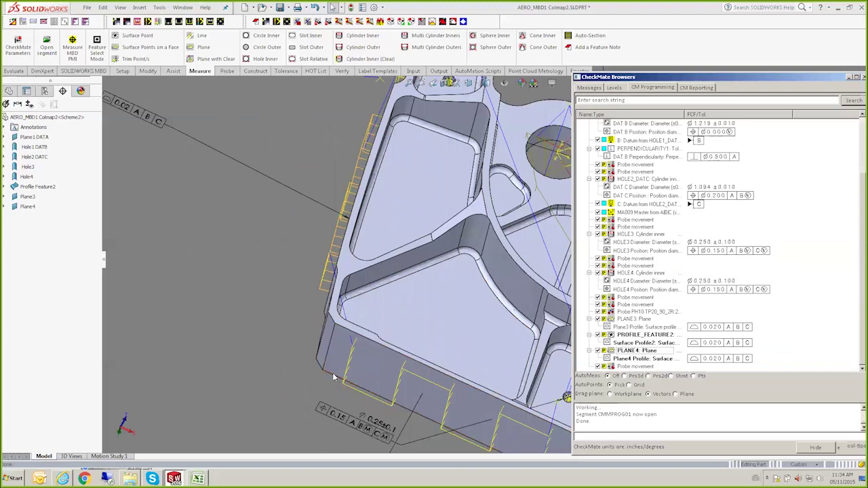
click(344, 315)
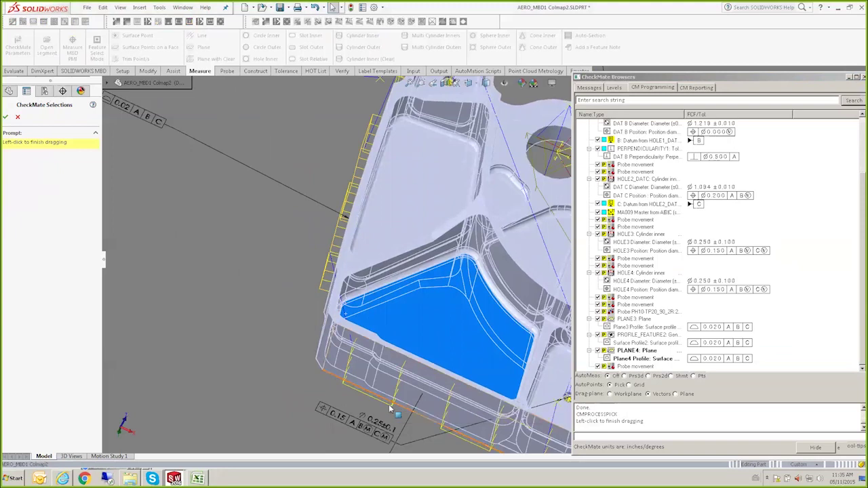
click(303, 344)
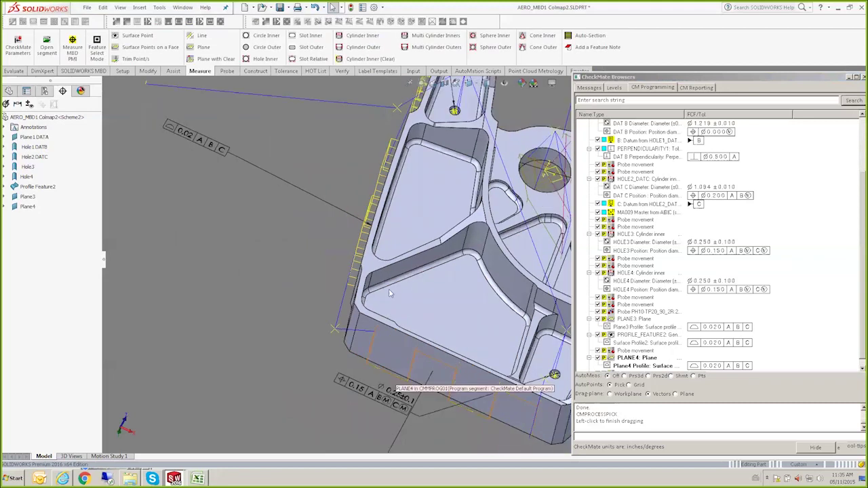
Step: Examine the new probe movement around the part's lower corner and the PLANE4 measuring path up close
middle_drag(394, 350, 342, 212)
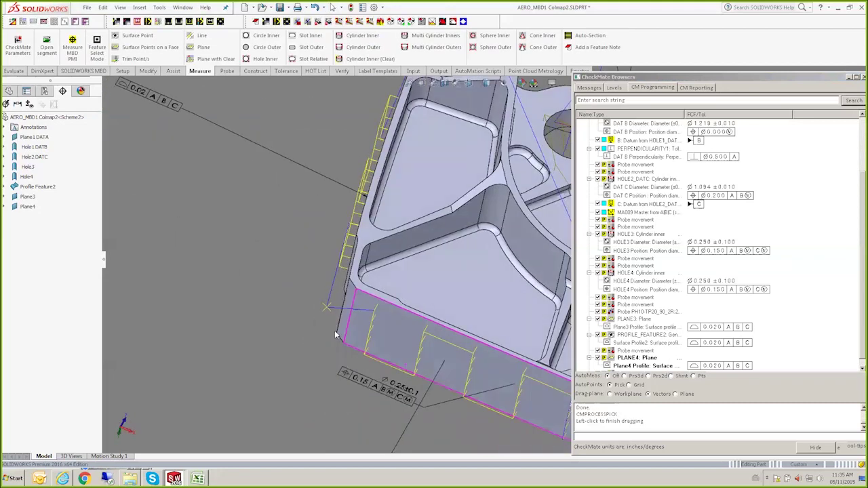
middle_drag(374, 339, 364, 335)
scroll(375, 317, down, 4)
scroll(372, 314, down, 3)
scroll(372, 314, up, 3)
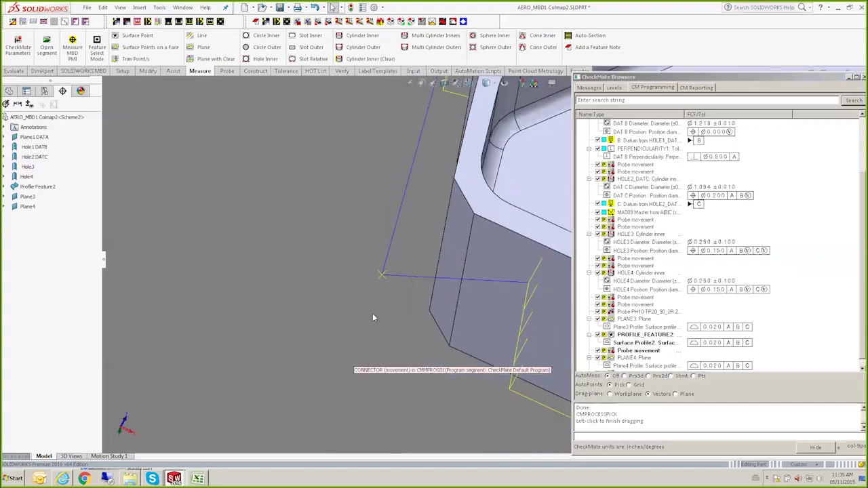
scroll(420, 293, down, 2)
middle_drag(457, 285, 200, 306)
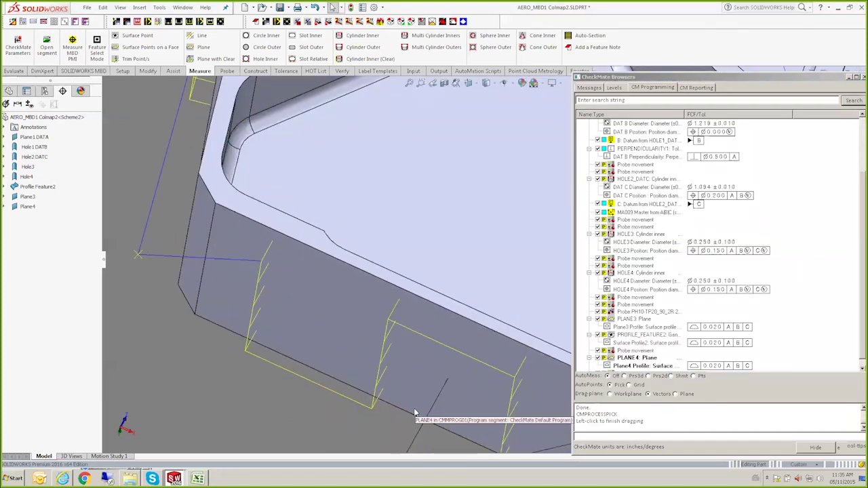
Step: Shift the PLANE4 measuring path sideways along the part's lower side face
scroll(415, 413, up, 1)
scroll(415, 413, up, 1)
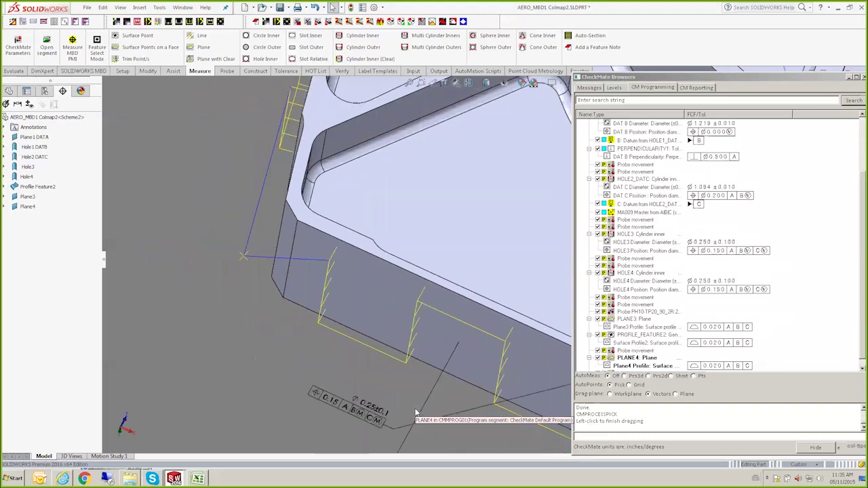
scroll(438, 393, up, 1)
scroll(451, 385, down, 5)
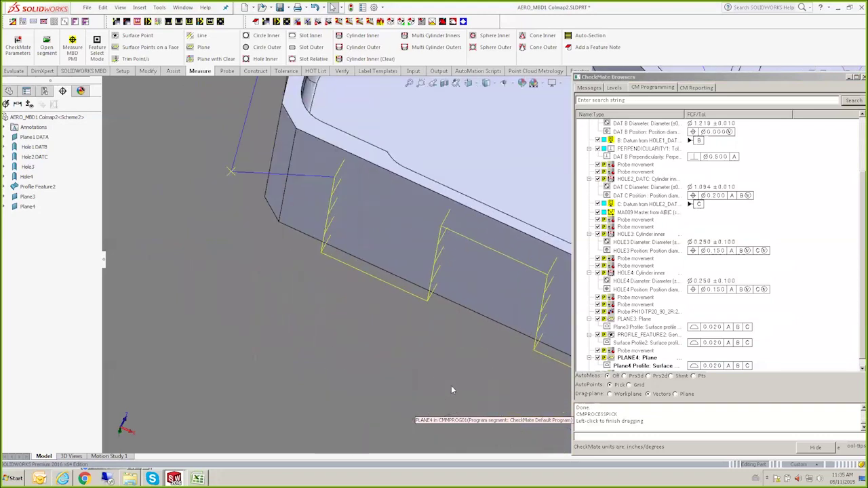
scroll(438, 345, up, 3)
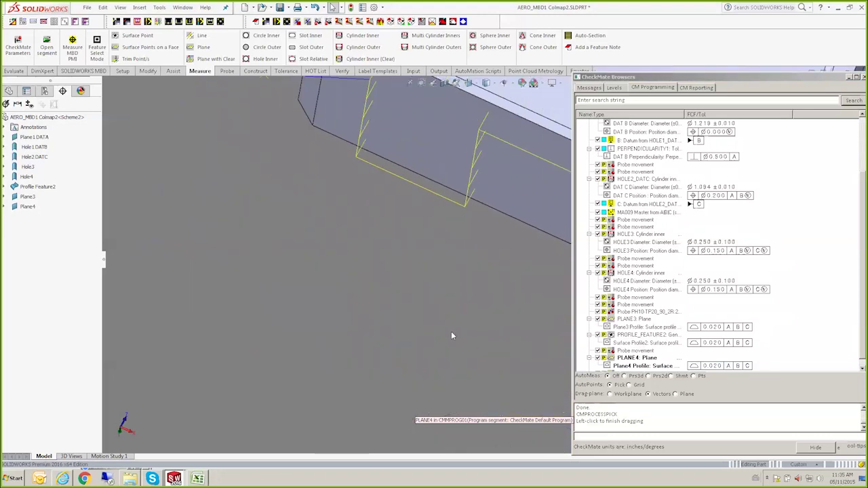
ctrl+middle_drag(344, 356, 266, 380)
scroll(271, 387, up, 4)
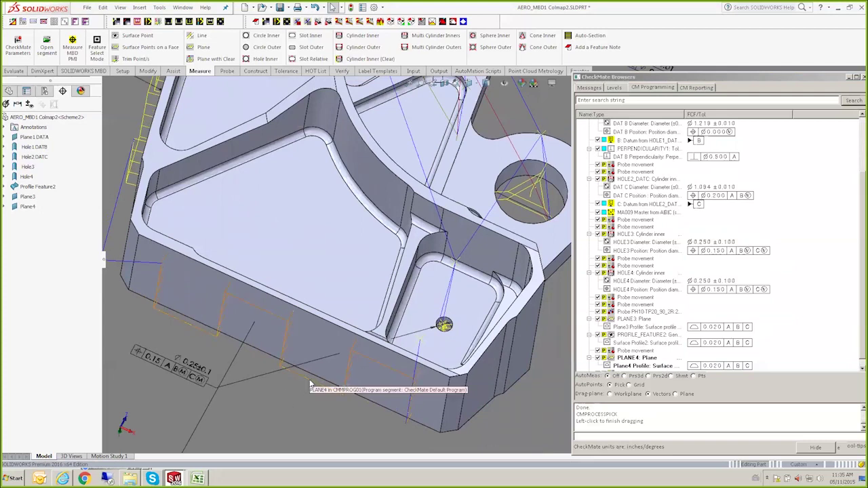
click(296, 364)
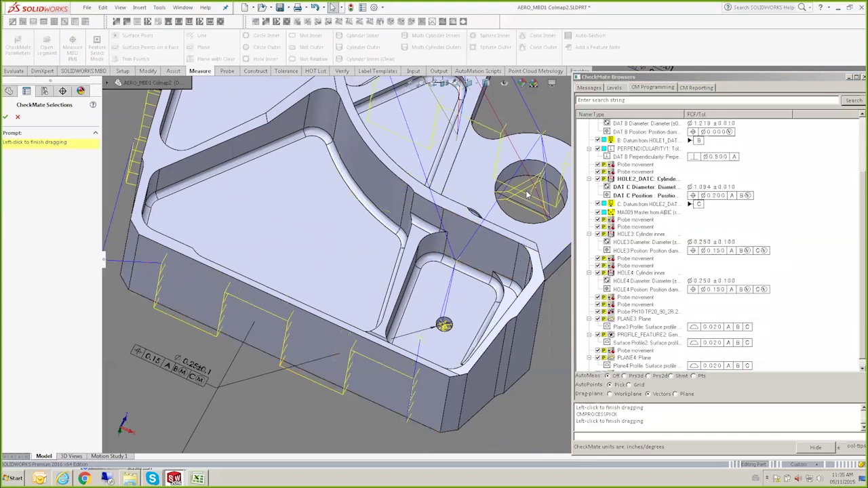
click(480, 227)
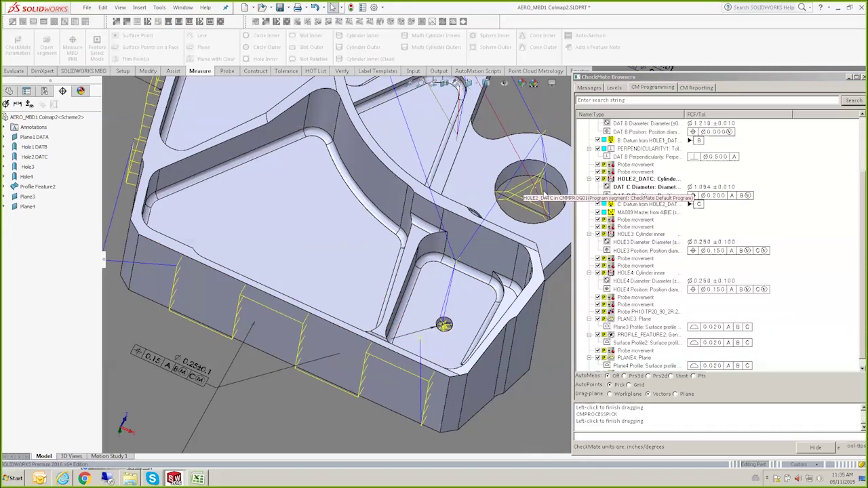
Step: Reposition the HOLE2_DATC measuring path within its bore
click(523, 185)
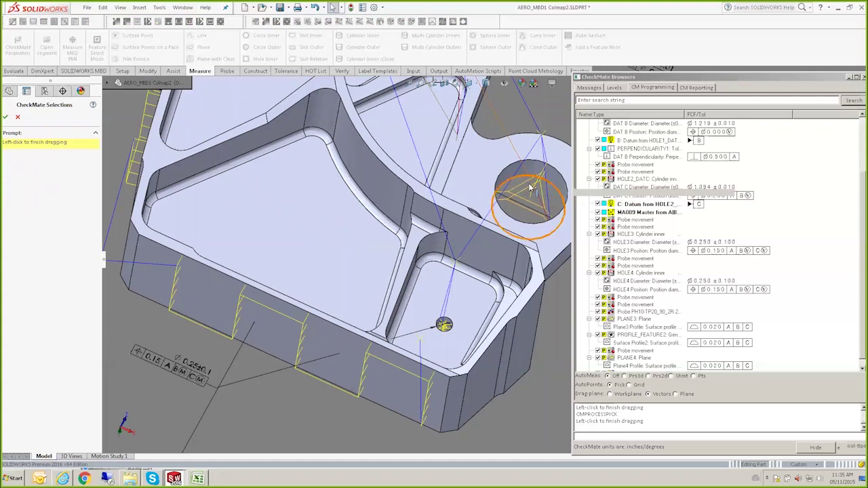
click(532, 188)
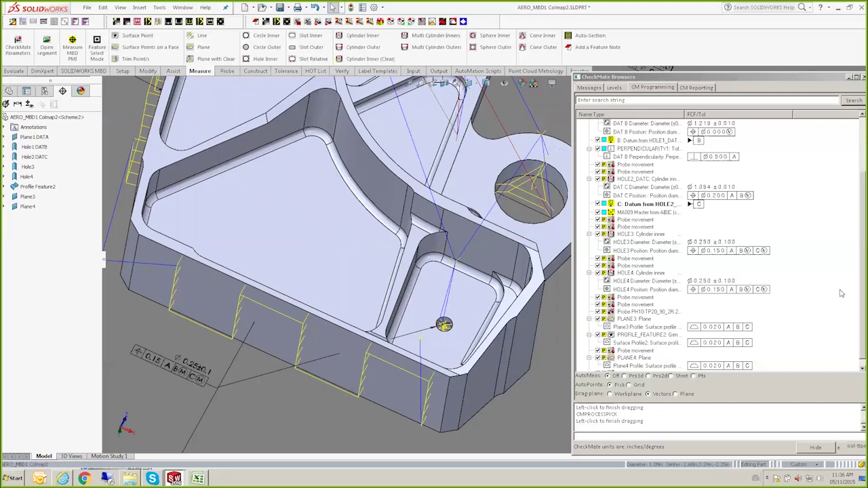
scroll(855, 312, down, 1)
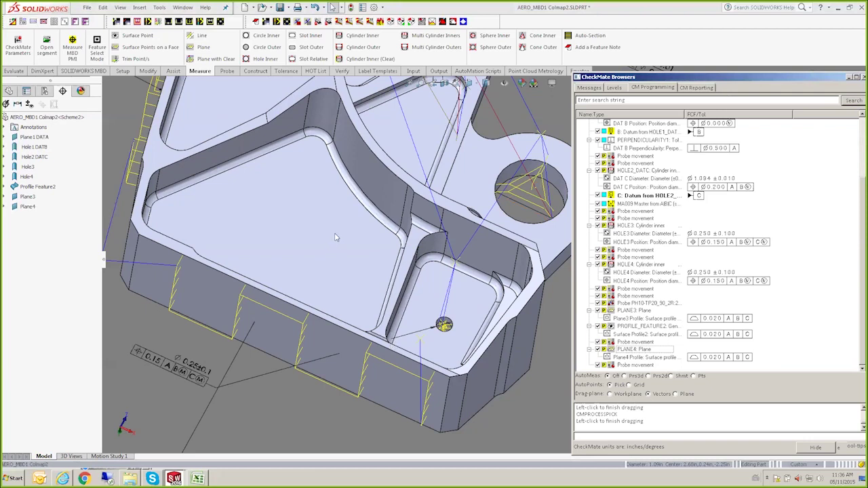
Step: Swap the CAD part for its point cloud color map and examine the surface deviations from several angles
middle_drag(339, 234, 353, 228)
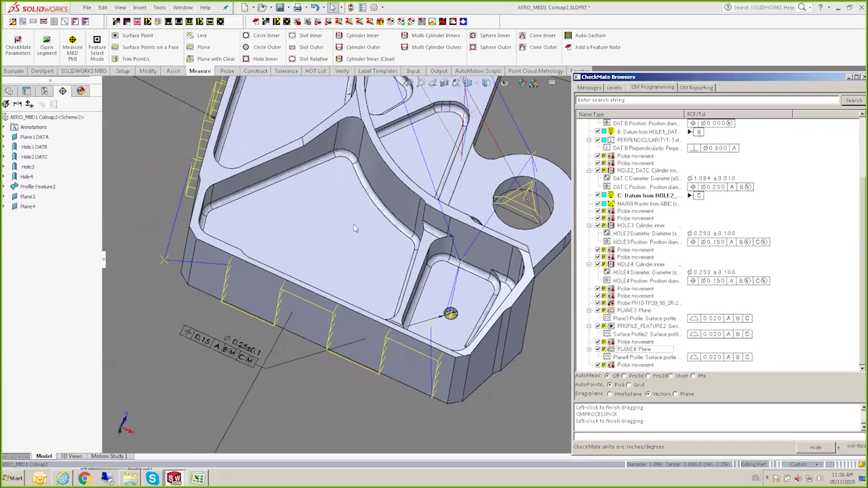
scroll(354, 229, up, 1)
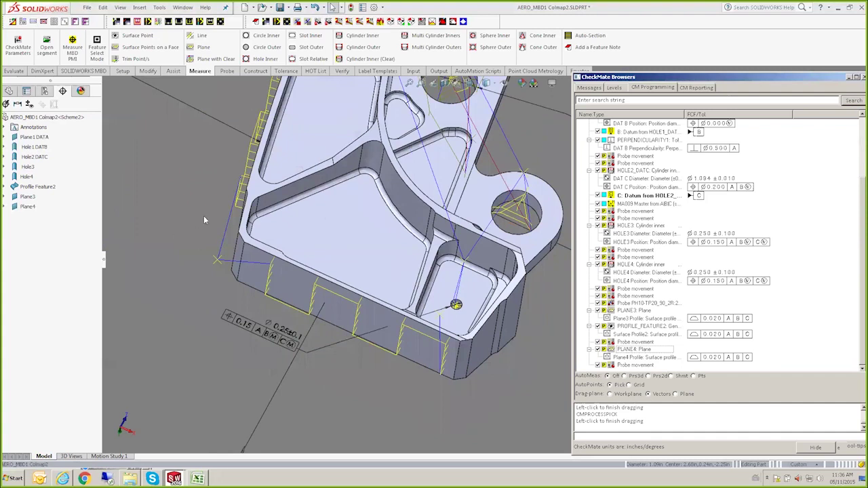
middle_drag(193, 219, 211, 216)
scroll(193, 59, up, 2)
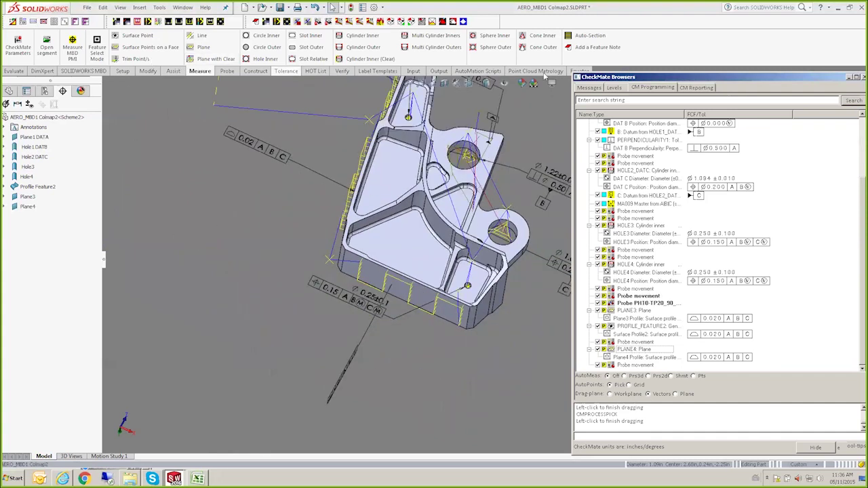
click(535, 71)
click(164, 48)
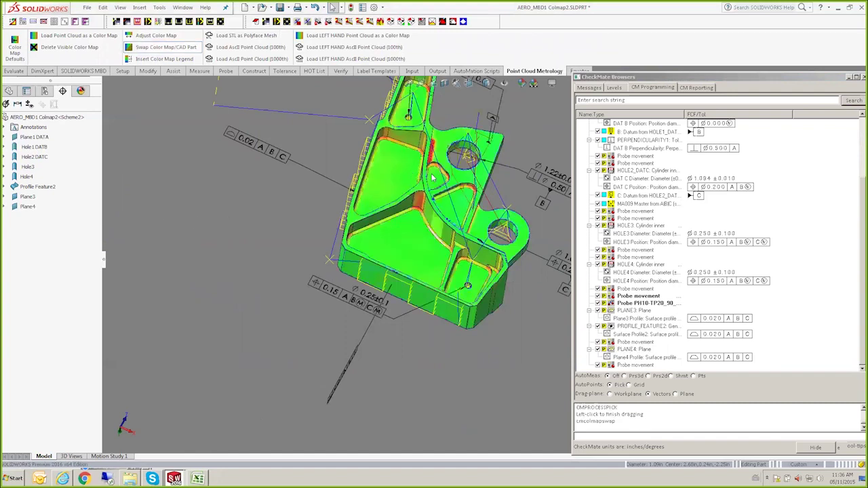
mouse_move(389, 204)
middle_down()
mouse_move(360, 227)
mouse_move(366, 234)
middle_up()
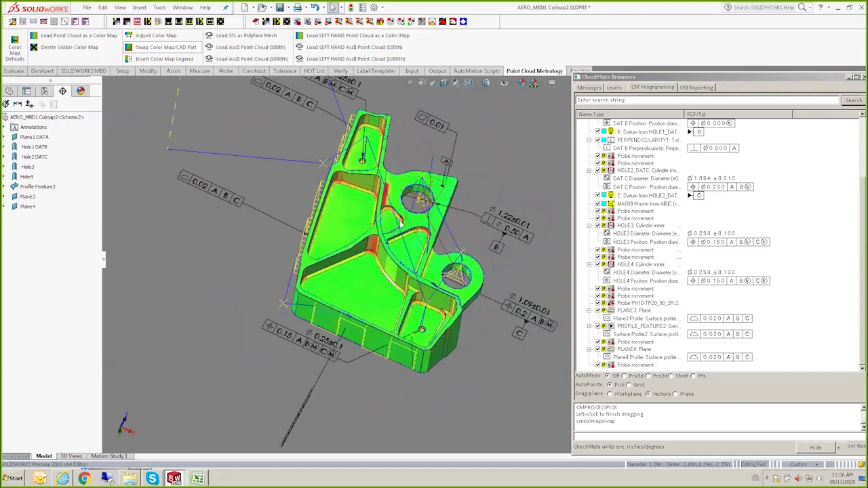
ctrl+middle_drag(499, 185, 483, 195)
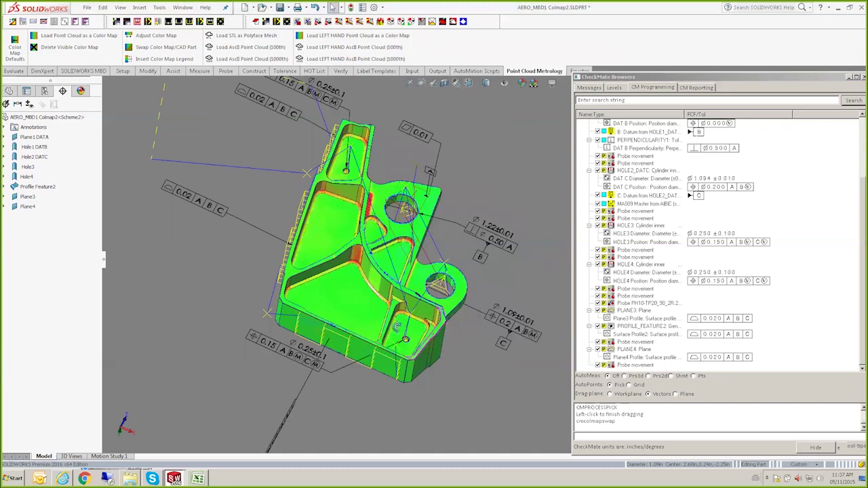
middle_drag(370, 316, 411, 325)
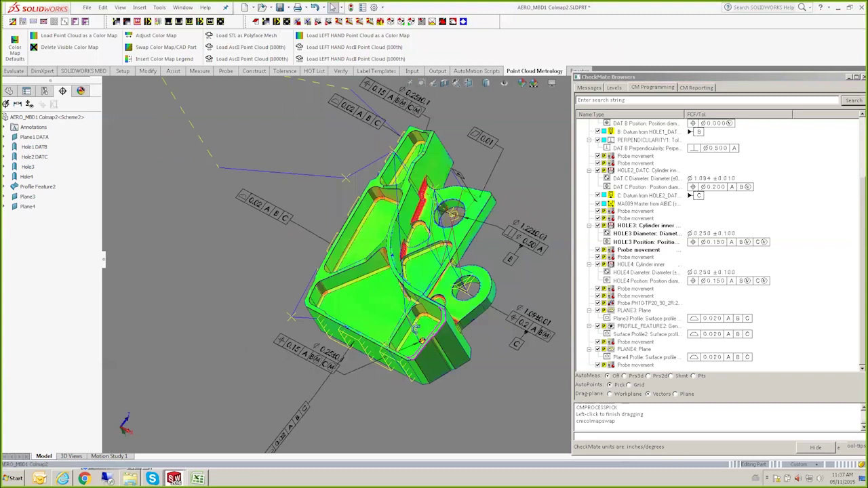
middle_drag(419, 328, 370, 224)
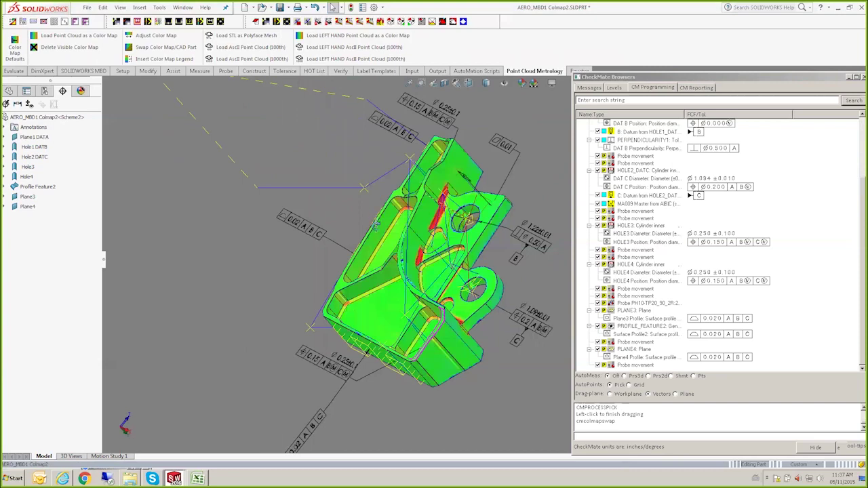
middle_drag(376, 226, 455, 254)
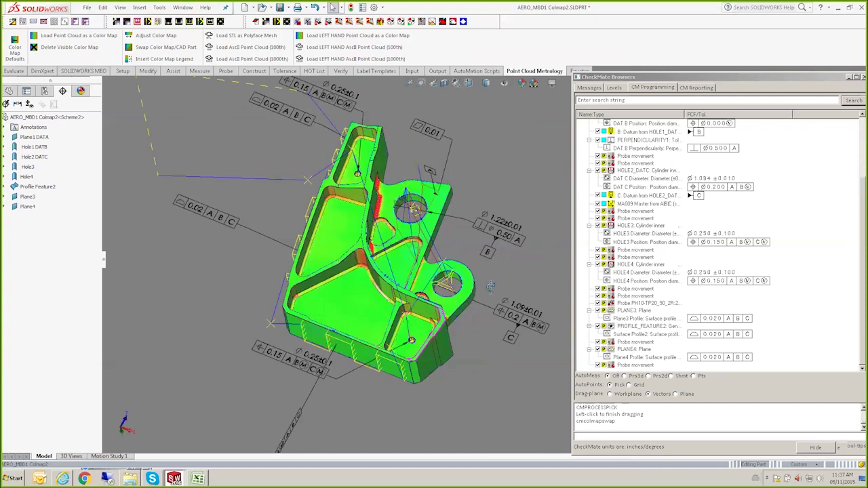
middle_drag(503, 308, 503, 308)
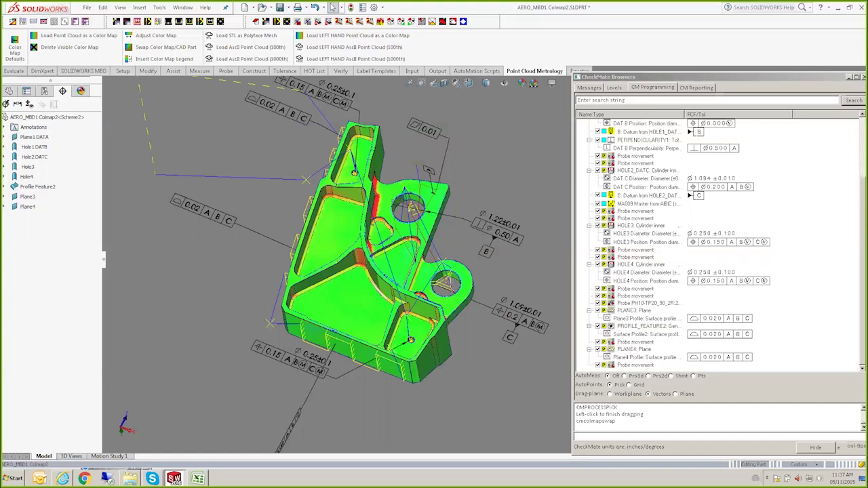
Step: Display the CheckMate inspection report wide enough to read its graphic deviation bars, and review the available report column options
click(697, 87)
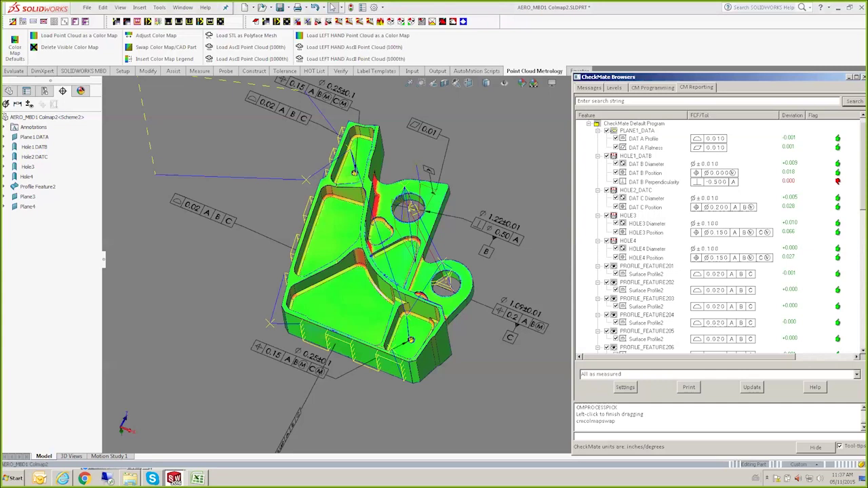
drag(572, 237, 525, 238)
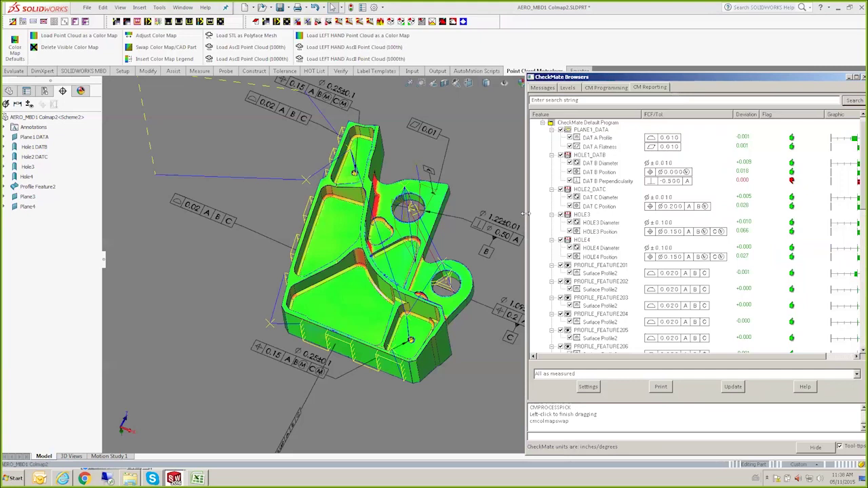
drag(526, 214, 499, 230)
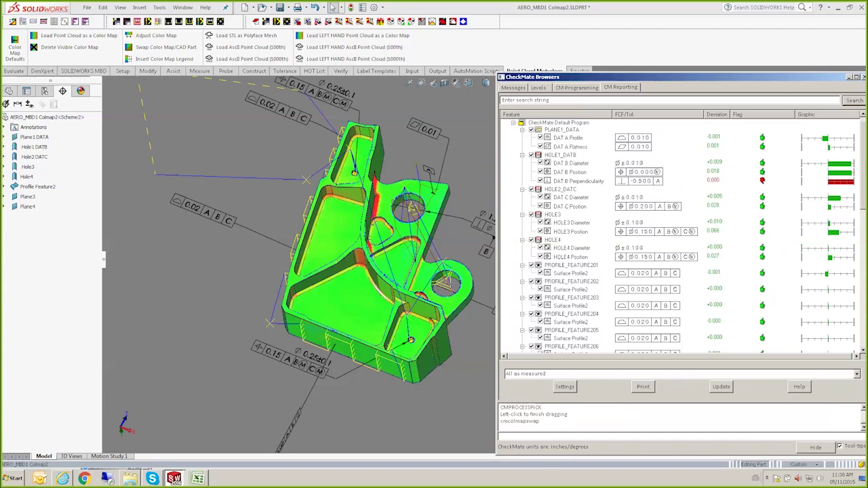
right_click(753, 116)
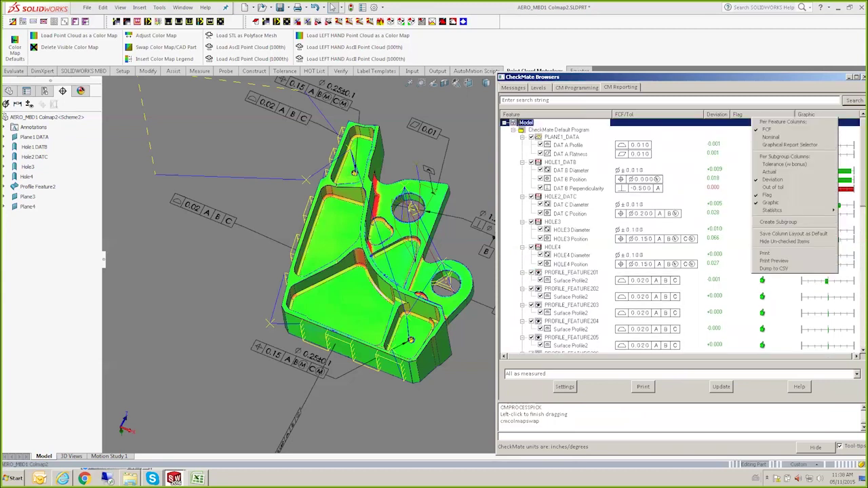
right_click(691, 114)
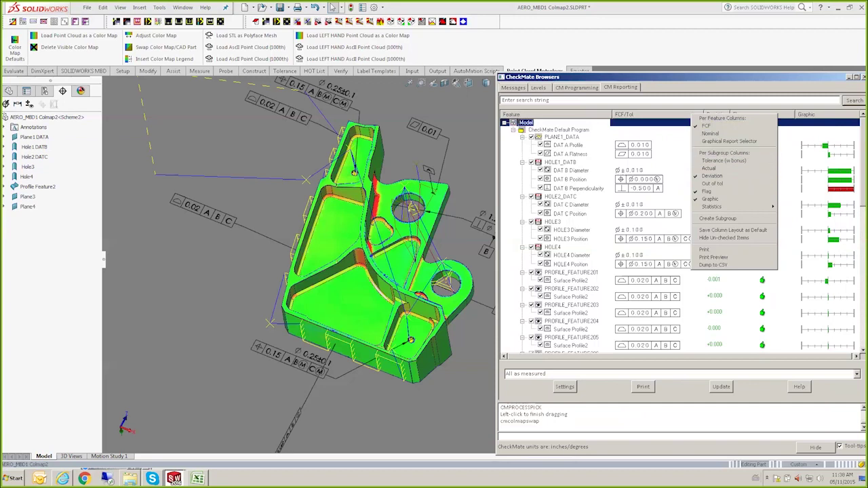
key(Escape)
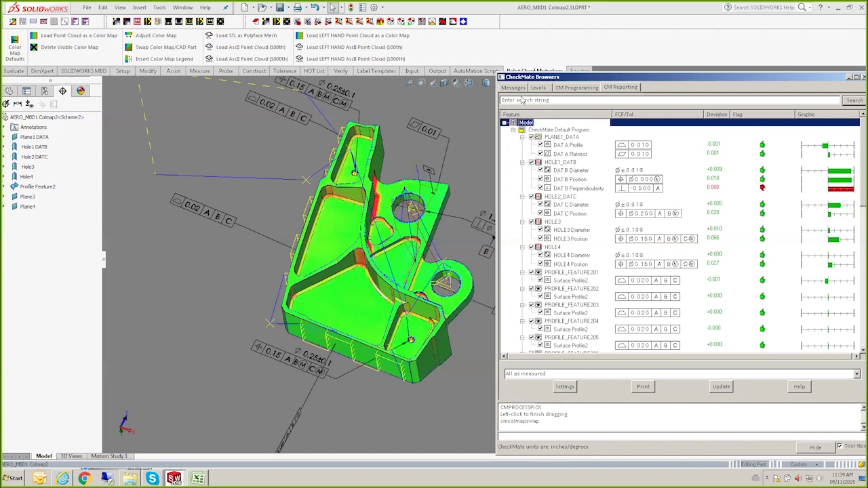
Step: Swap the color map back to the CAD part and display the part as a wireframe with hidden edges visible
click(165, 46)
click(165, 46)
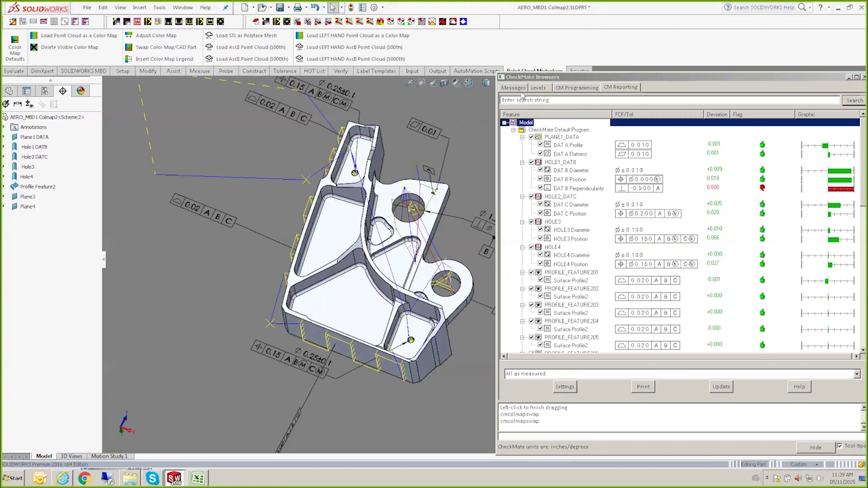
click(538, 87)
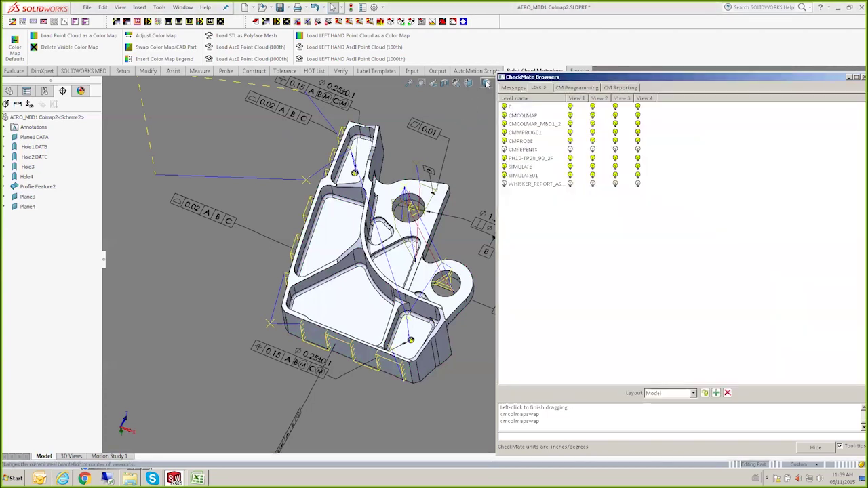
click(486, 84)
click(487, 145)
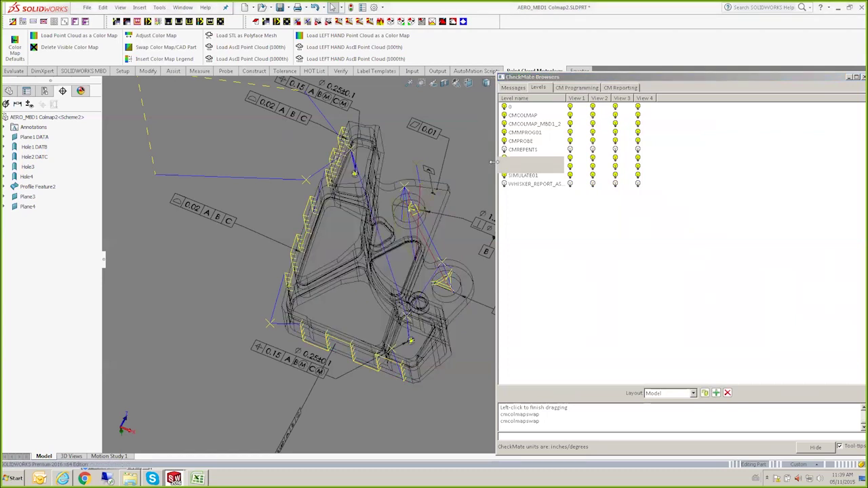
Step: Show the whisker report level, hide the CMMPROG01 level, and examine the deviation whiskers along the part's profile edge
click(504, 149)
click(504, 132)
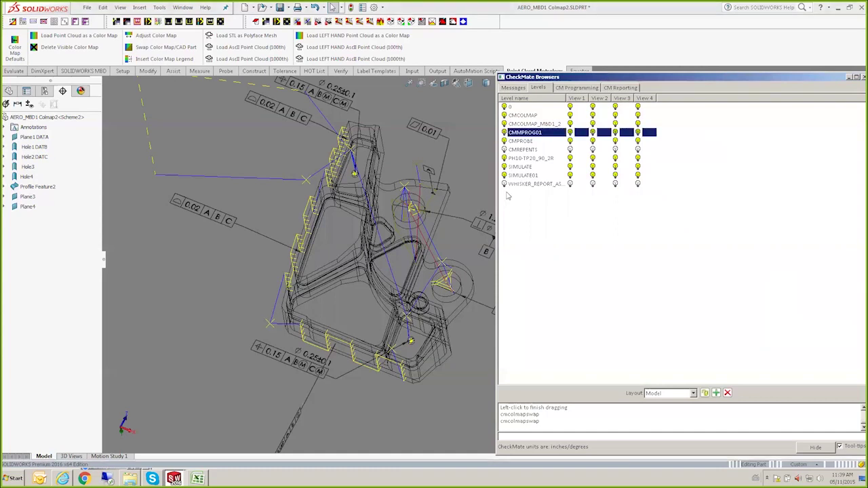
click(503, 184)
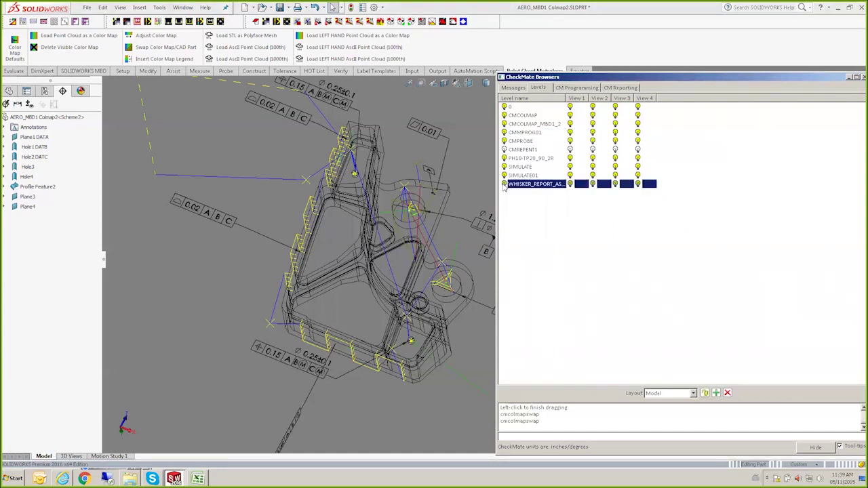
click(503, 133)
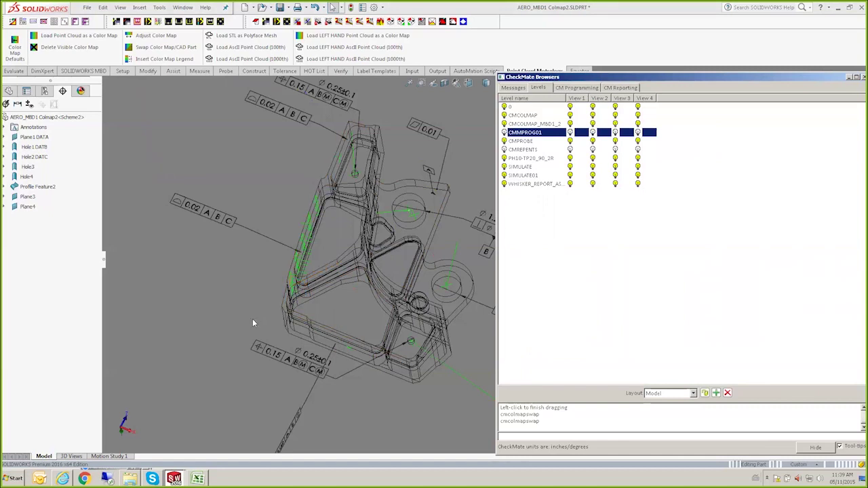
click(326, 296)
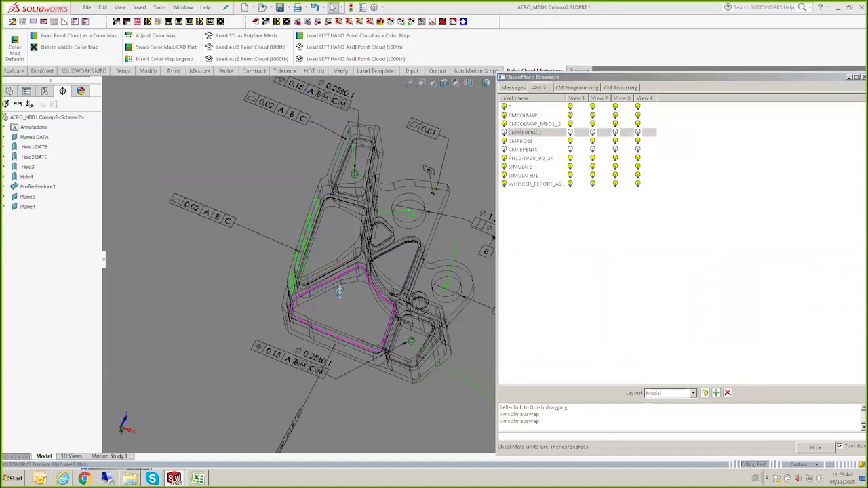
middle_drag(298, 248, 307, 234)
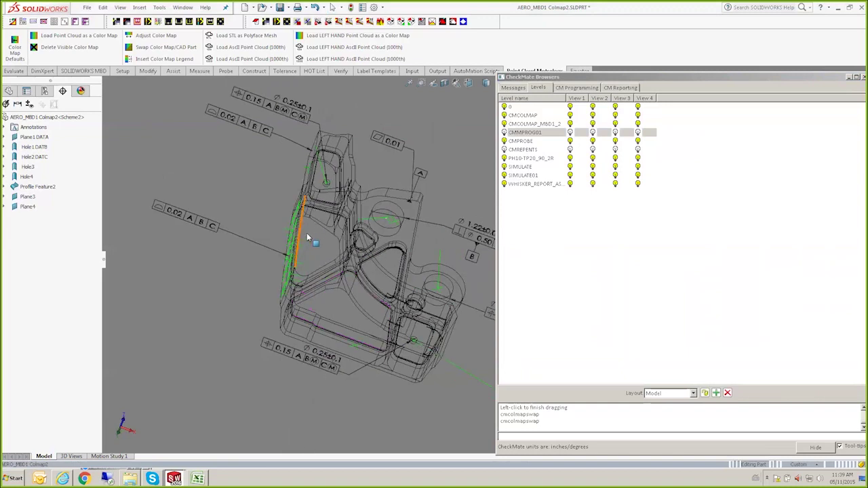
scroll(304, 275, down, 2)
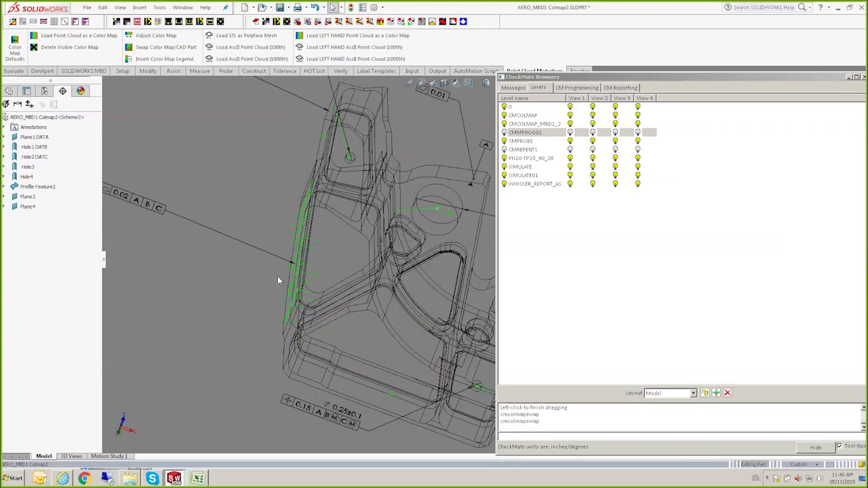
Step: Switch to Excel
click(197, 478)
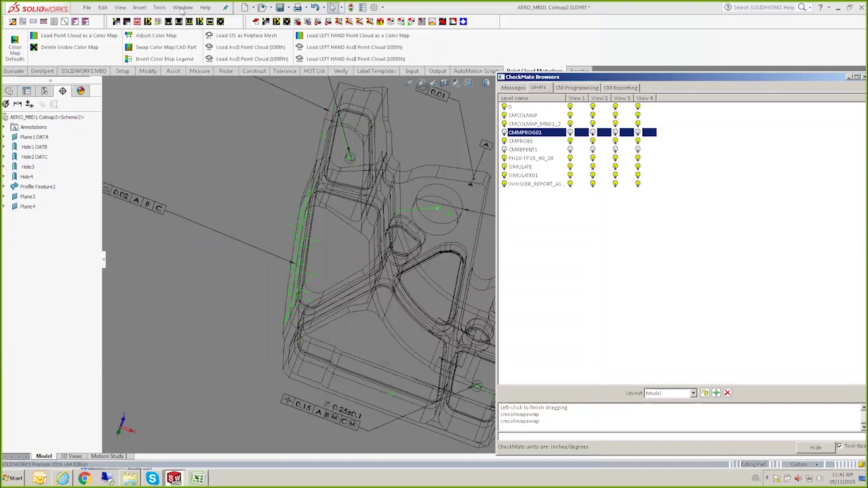
Step: Switch to the FENREIN DRIVER ColMap 5 Samples part and set its CheckMate report to display no individual samples for any feature
click(182, 7)
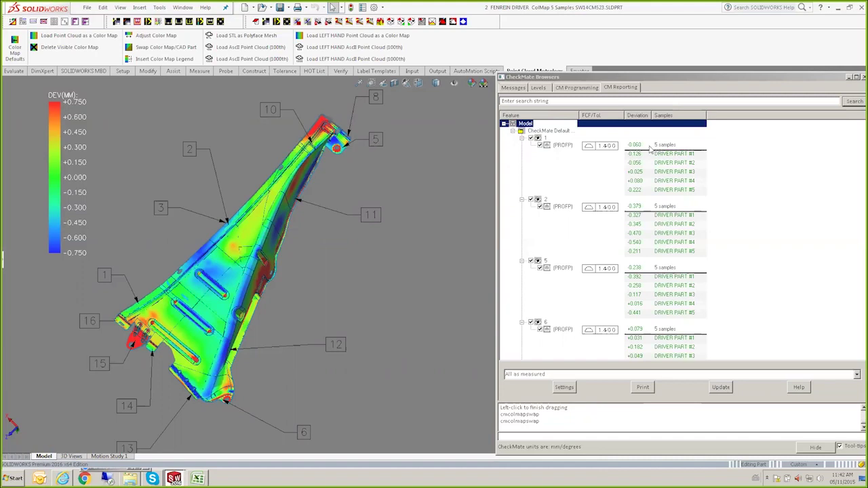
right_click(527, 127)
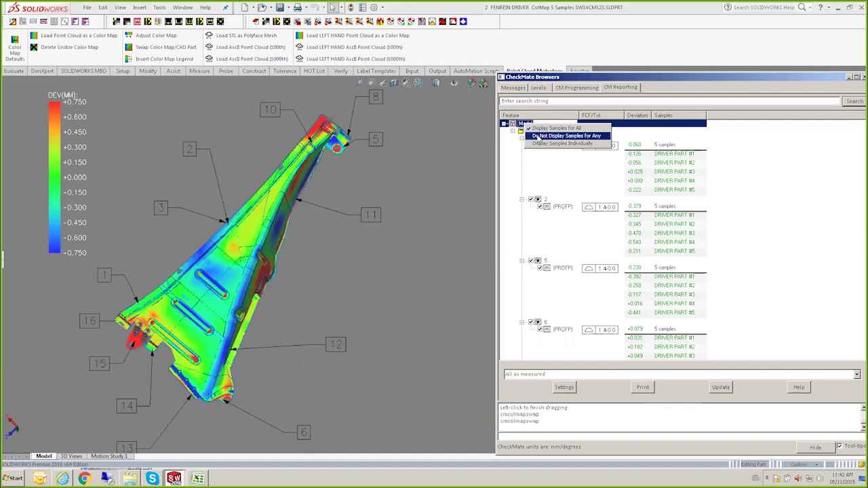
click(537, 136)
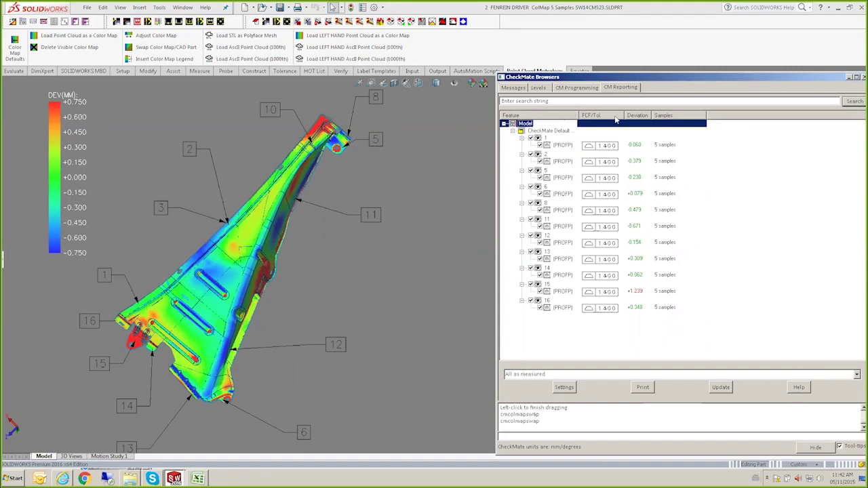
Step: Add the Cp/Cpk statistics column to the CheckMate report and narrow the Samples column
right_click(716, 119)
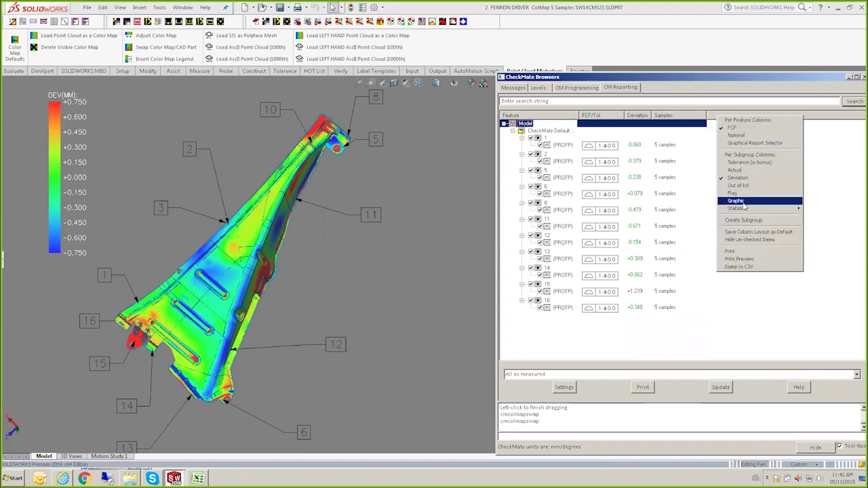
mouse_move(746, 208)
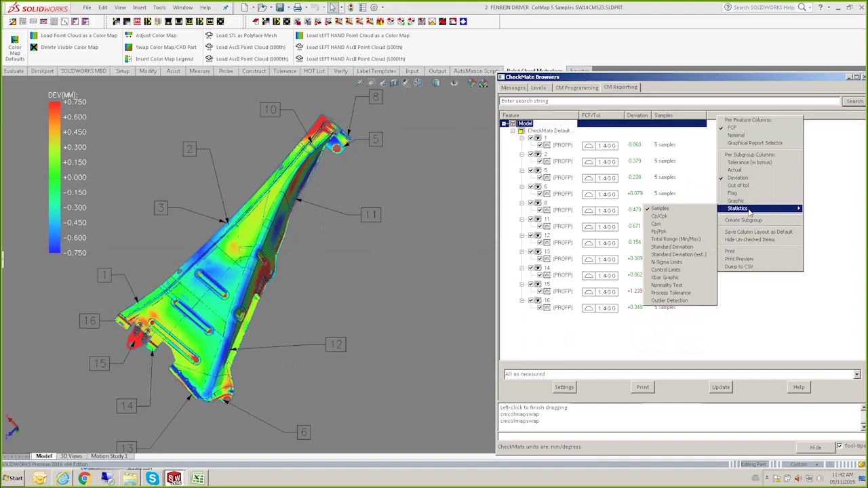
click(685, 218)
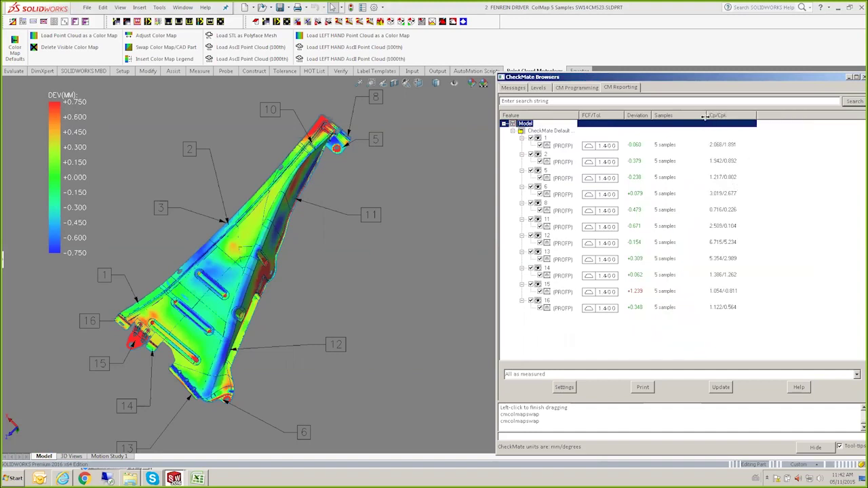
drag(705, 116, 689, 116)
Step: Add the Standard Deviation and Total Range (Min/Max) statistics columns to the CheckMate report
right_click(751, 117)
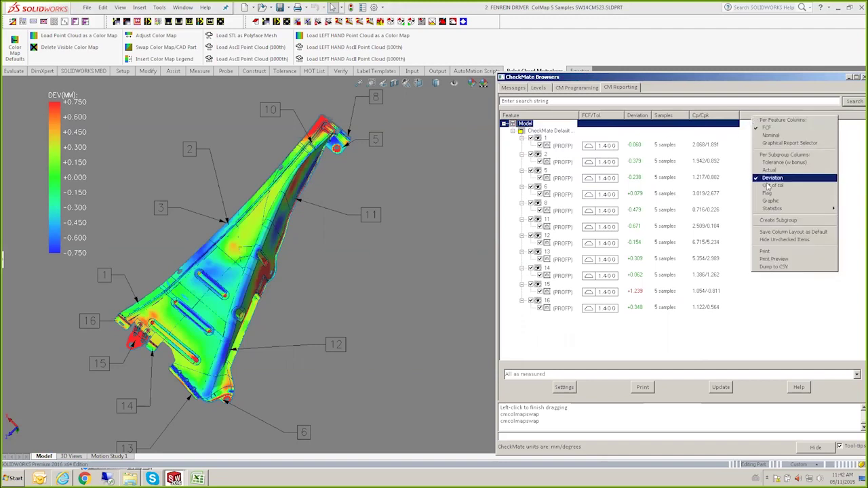
mouse_move(775, 209)
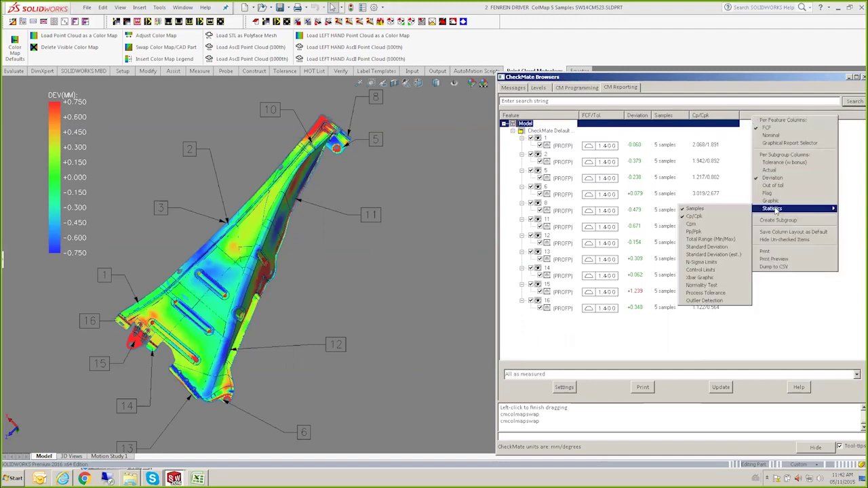
click(725, 247)
right_click(783, 122)
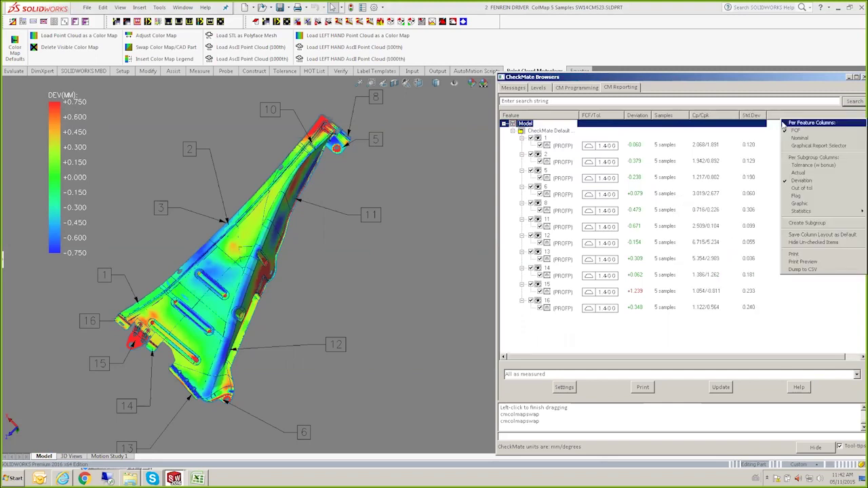
mouse_move(806, 212)
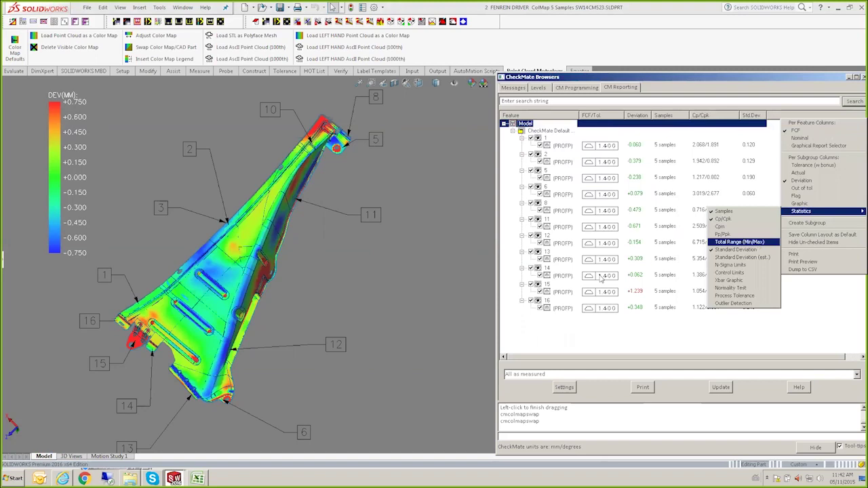
key(Return)
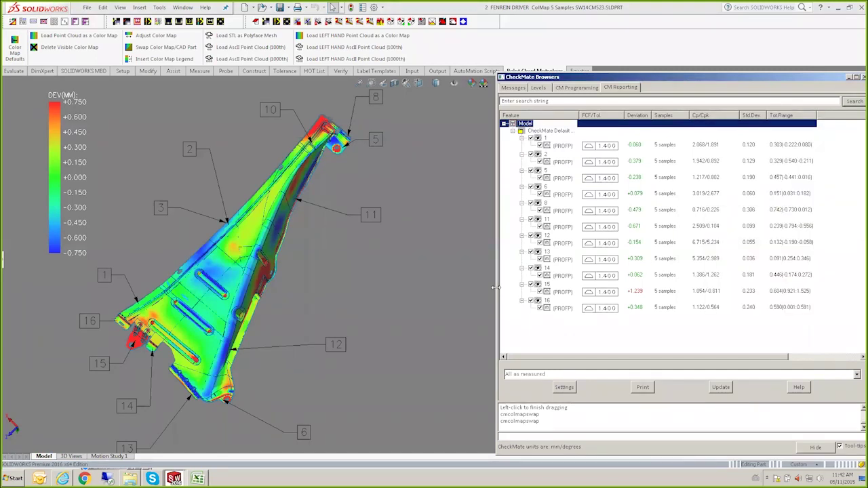
Step: Widen the CheckMate browser, add the Xbar Graphic statistics column, and widen that column while slightly narrowing Cp/Cpk
drag(495, 288, 424, 292)
right_click(766, 116)
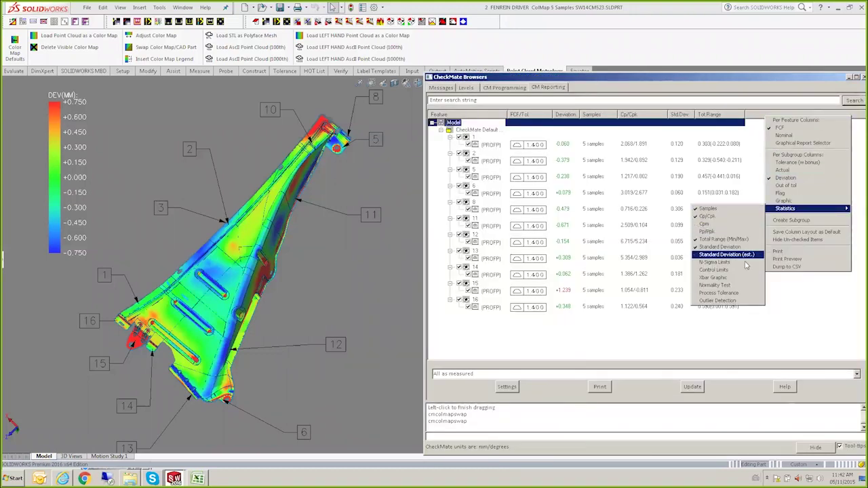
click(741, 279)
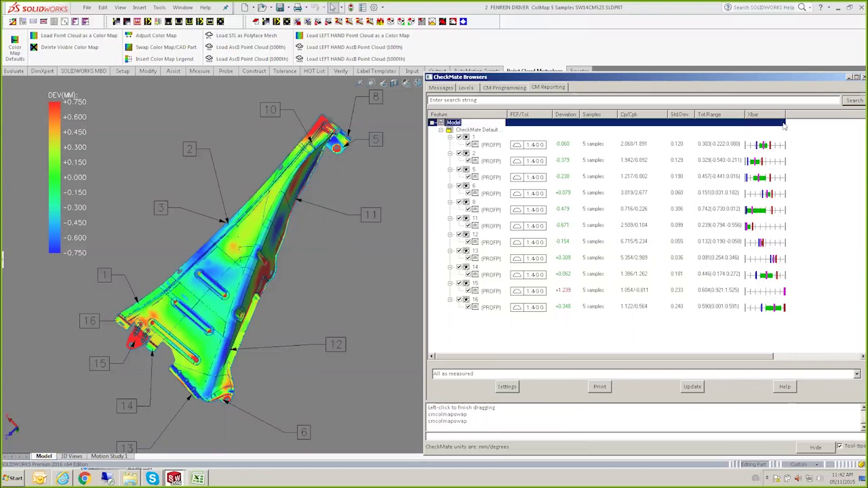
drag(786, 116, 840, 117)
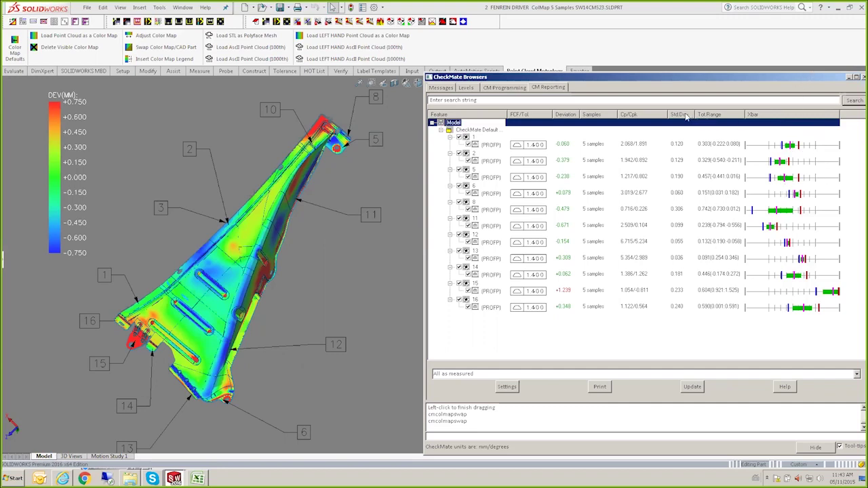
drag(668, 114, 661, 115)
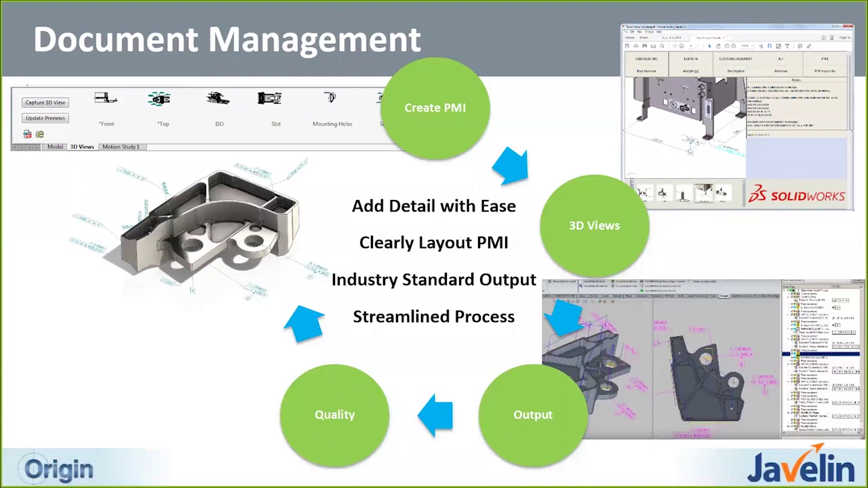
key(Right)
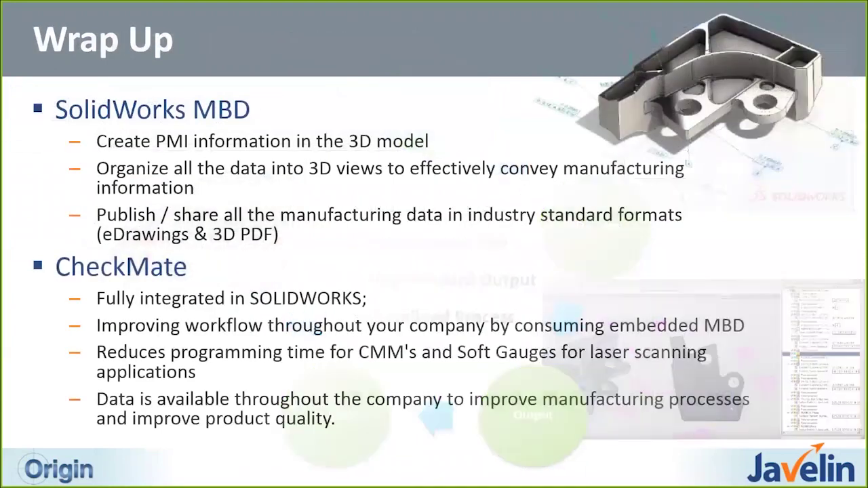